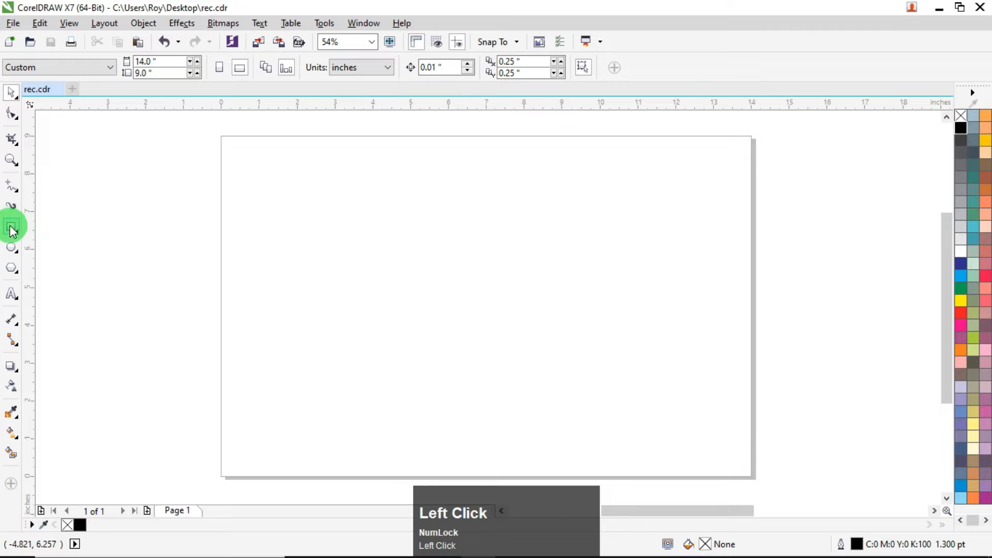
# Draw a rectangle sized 13 by 7 inches and centre it on the page
pyautogui.moveTo(237, 175); pyautogui.dragTo(733, 415)
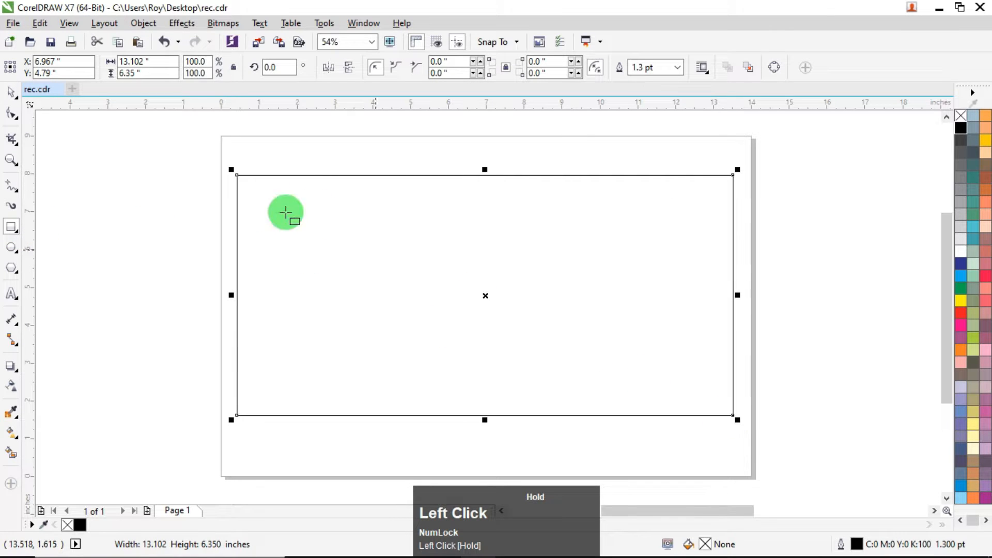
pyautogui.click(157, 61)
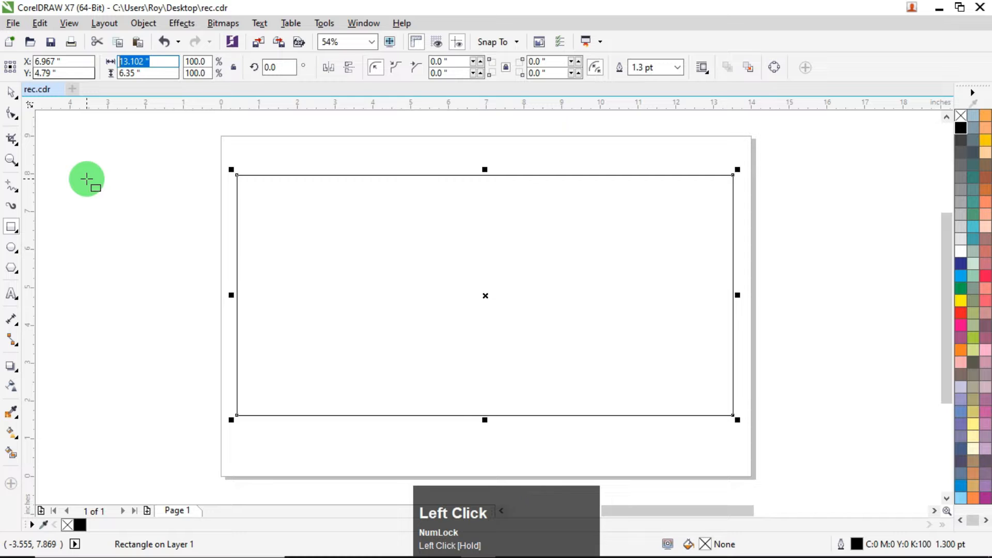
pyautogui.write('13')
pyautogui.press('Tab')
pyautogui.write('7')
pyautogui.press('Tab')
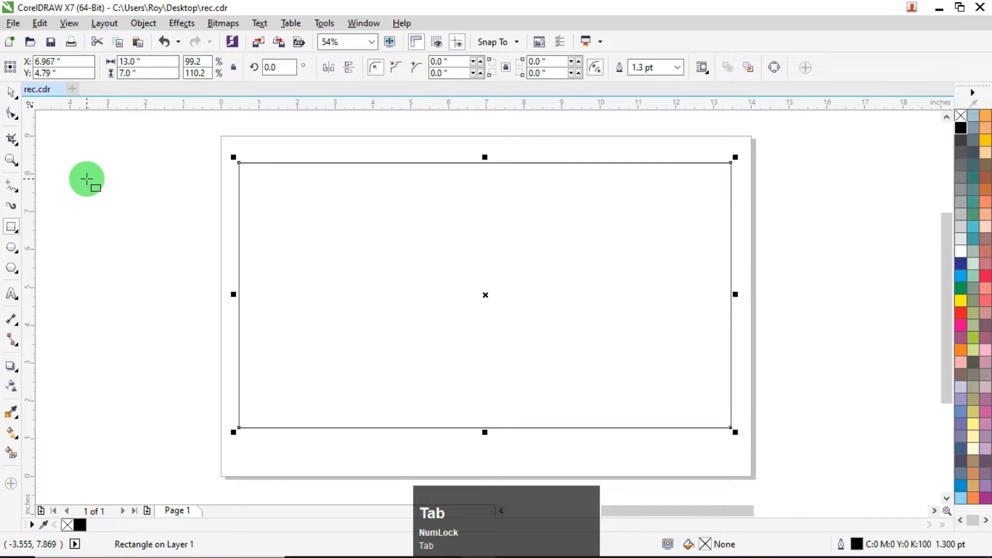
pyautogui.press('p')
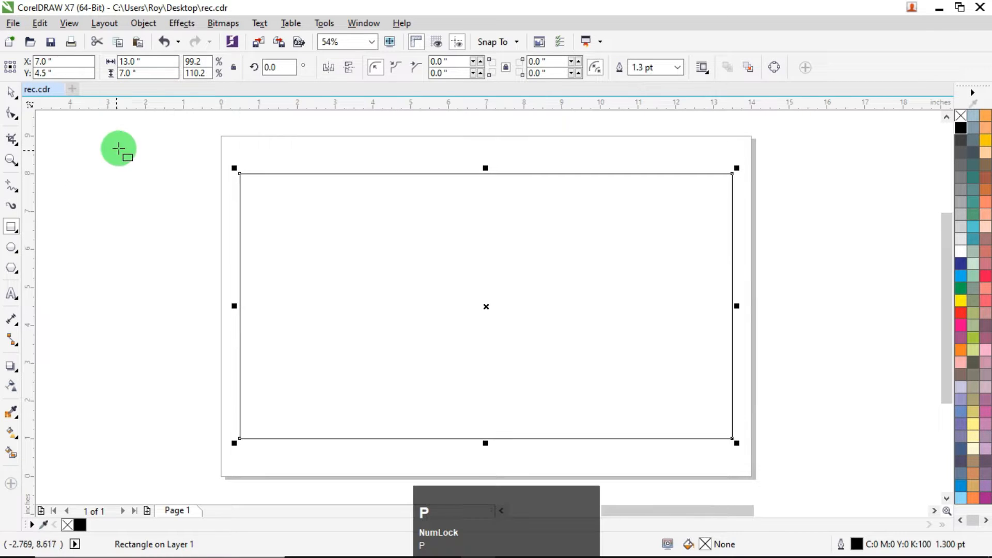
pyautogui.click(11, 92)
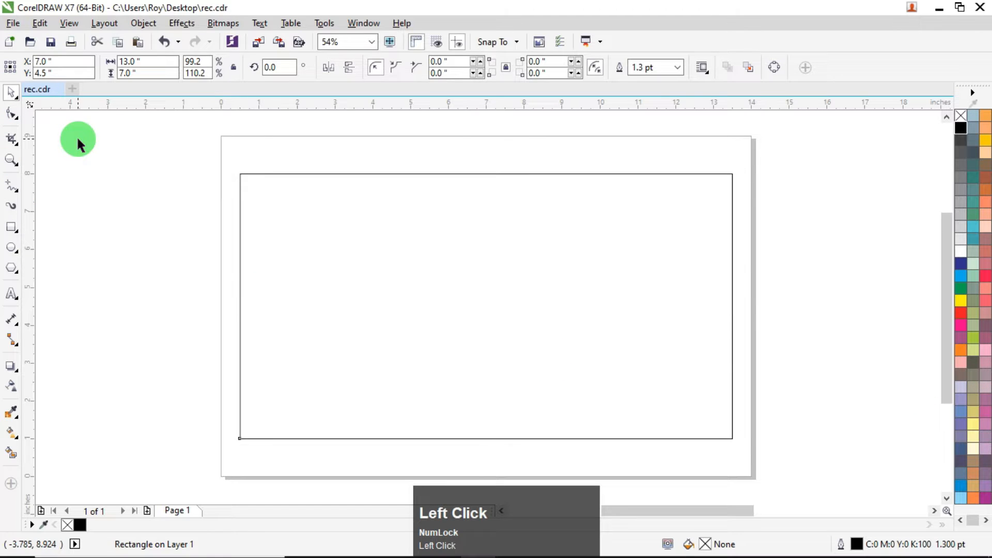
# Fill the rectangle with sky blue and remove its outline
pyautogui.click(546, 233)
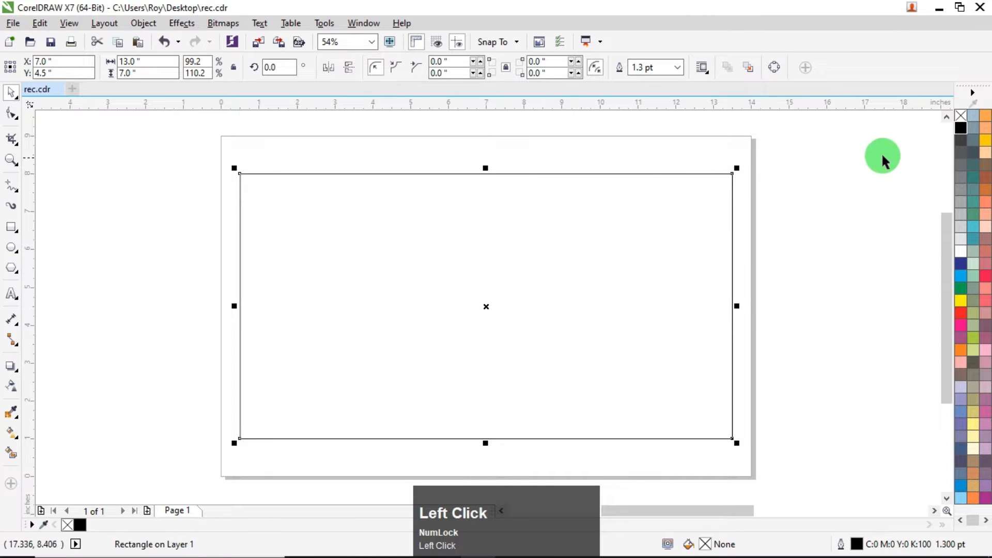
pyautogui.click(959, 487)
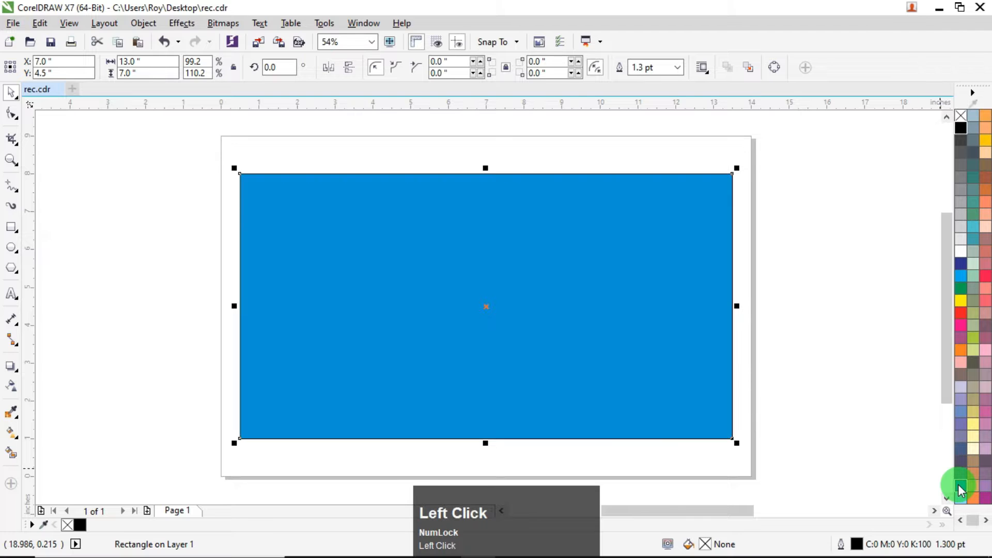
pyautogui.rightClick(961, 116)
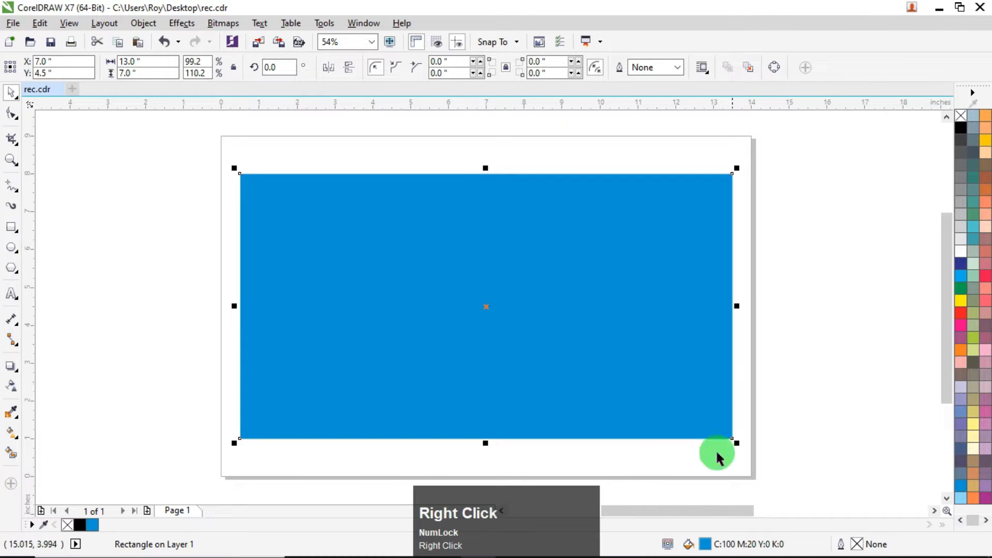
# Set the magenta value of the rectangle's uniform fill to 40, giving C100 M40 Y0 K0
pyautogui.doubleClick(705, 543)
pyautogui.doubleClick(721, 177)
pyautogui.write('40')
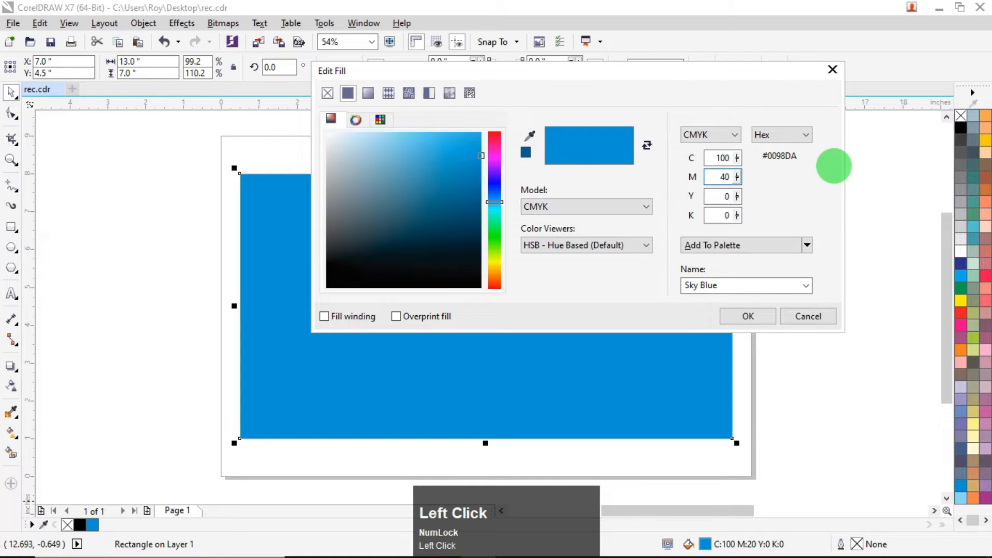
pyautogui.hotkey('shift', 'Tab')
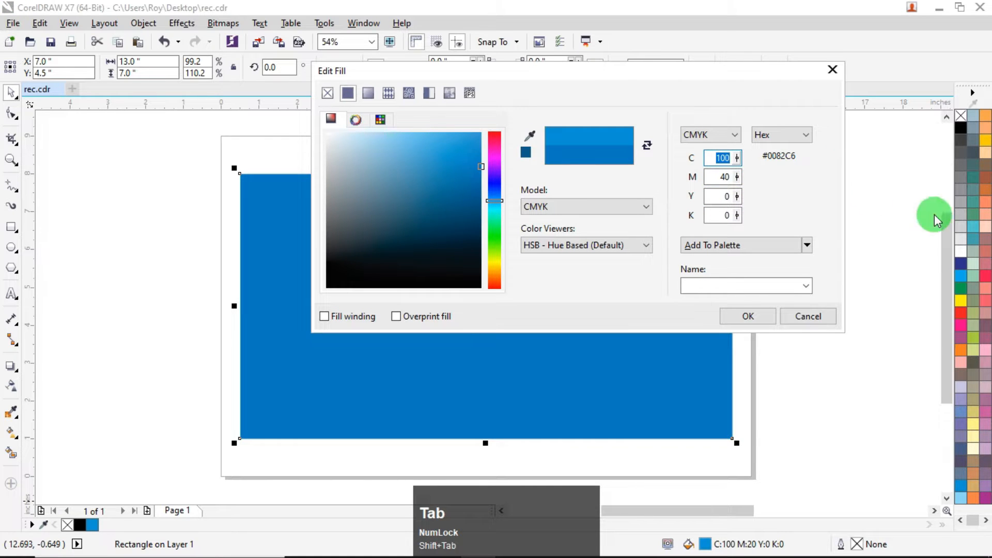
pyautogui.click(745, 317)
pyautogui.click(780, 276)
pyautogui.click(576, 216)
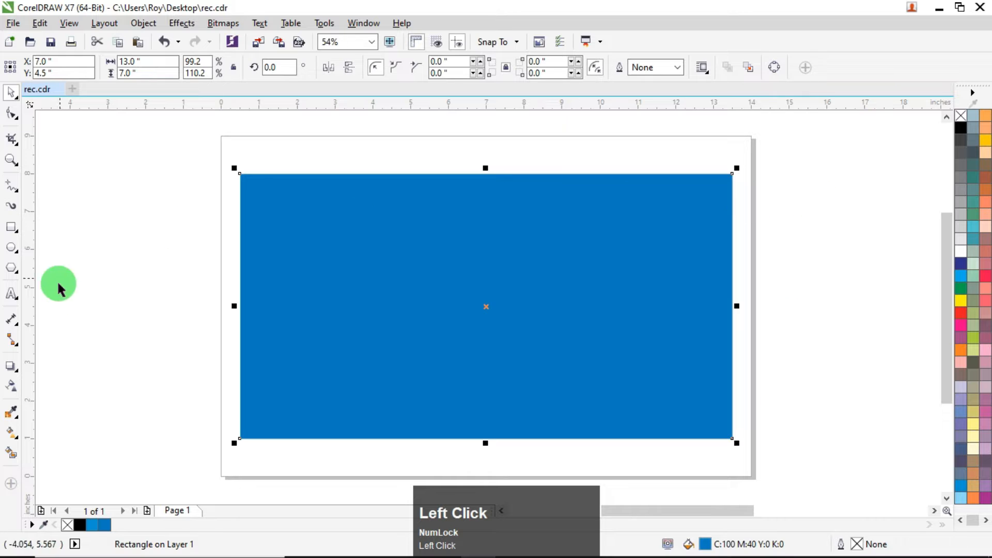
# Apply a vertical linear fountain fill to the rectangle, from blue at its top to pale yellow at its bottom
pyautogui.click(11, 433)
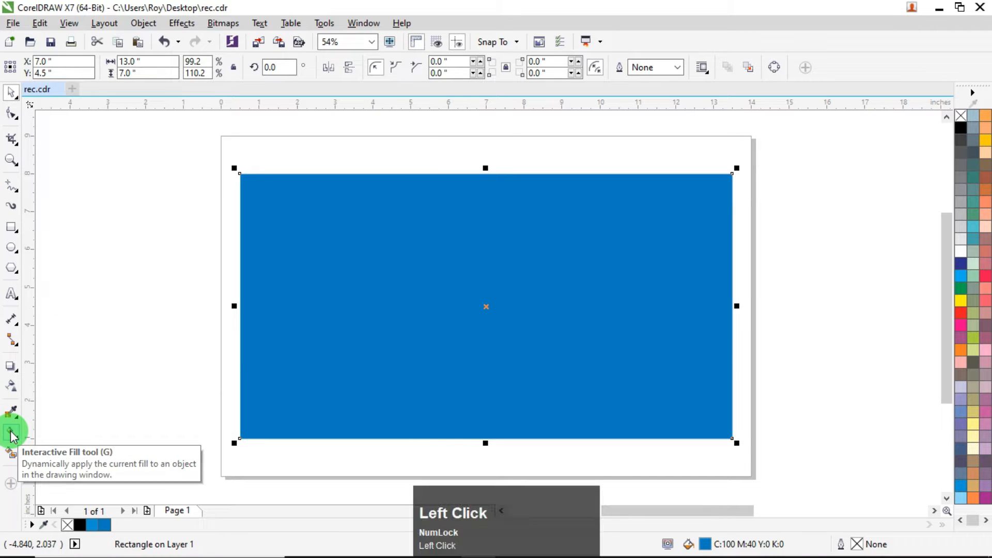
pyautogui.moveTo(484, 191); pyautogui.dragTo(482, 412)
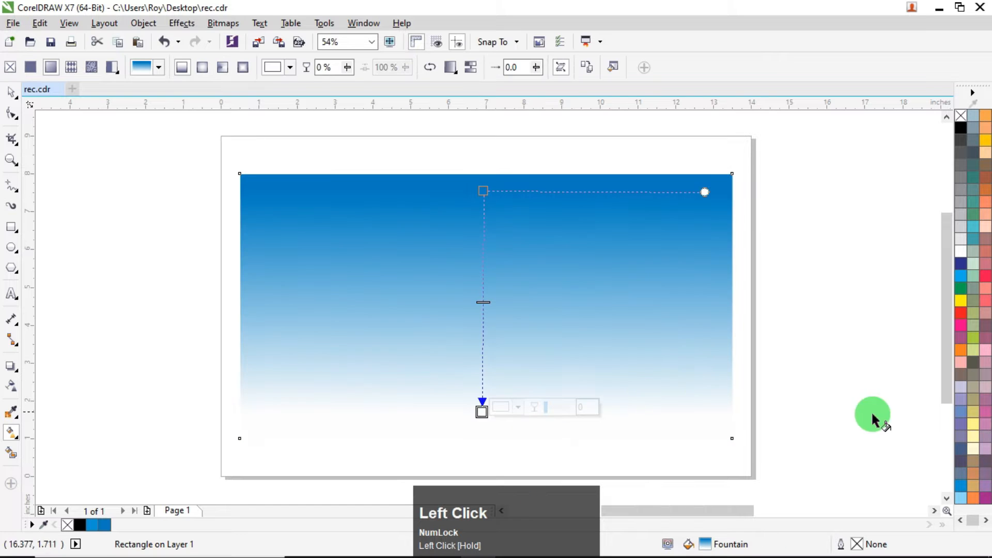
pyautogui.click(975, 459)
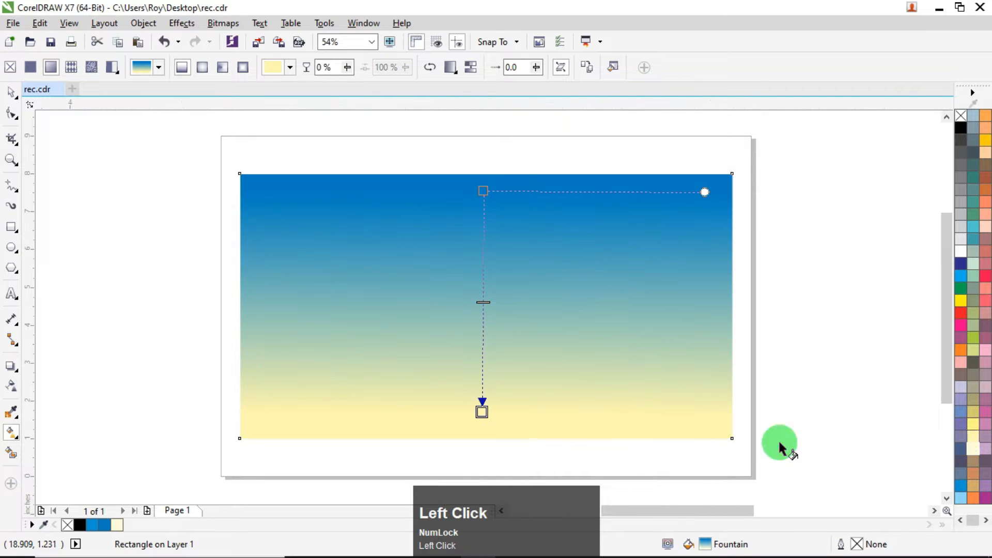
# Move the gradient's yellow end and blue start slightly lower within the rectangle
pyautogui.moveTo(483, 410); pyautogui.dragTo(484, 421)
pyautogui.click(493, 298)
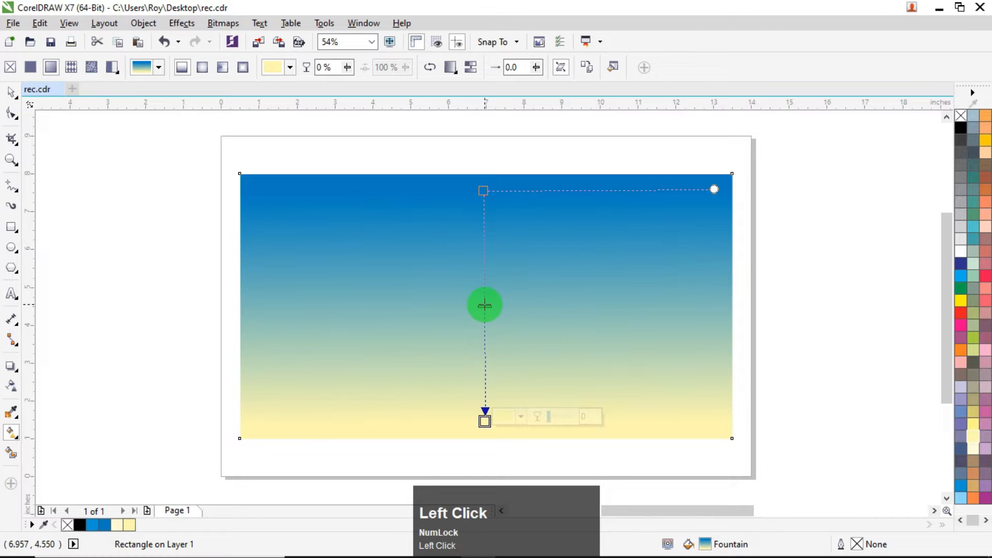
pyautogui.moveTo(483, 190)
pyautogui.mouseDown()
pyautogui.moveTo(467, 178)
pyautogui.moveTo(482, 201)
pyautogui.mouseUp()
pyautogui.click(10, 89)
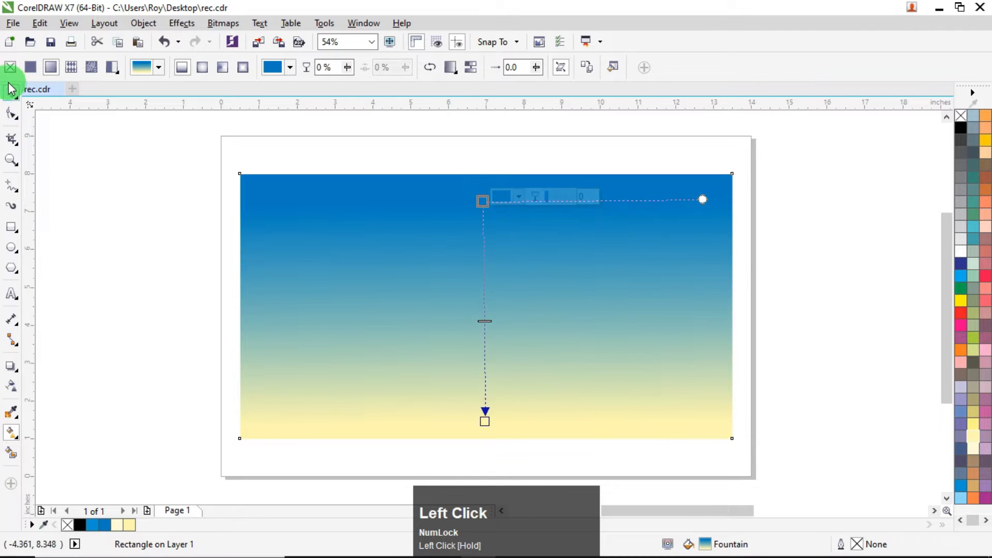
pyautogui.click(110, 182)
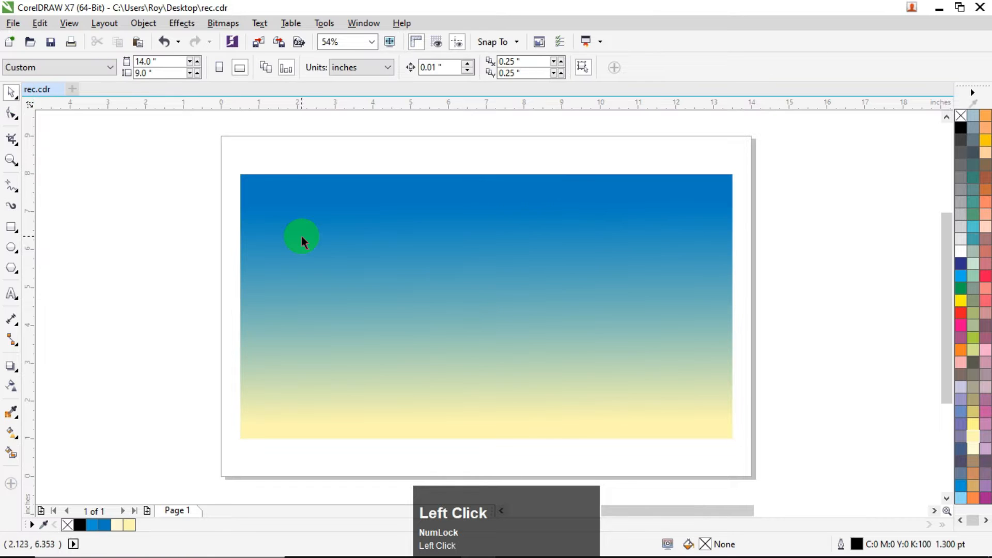
# Move the kash flower photo beside the page and enlarge it to about 13.02 by 7.33 inches
pyautogui.scroll(-3, 305, 235)
pyautogui.moveTo(894, 202); pyautogui.dragTo(188, 245)
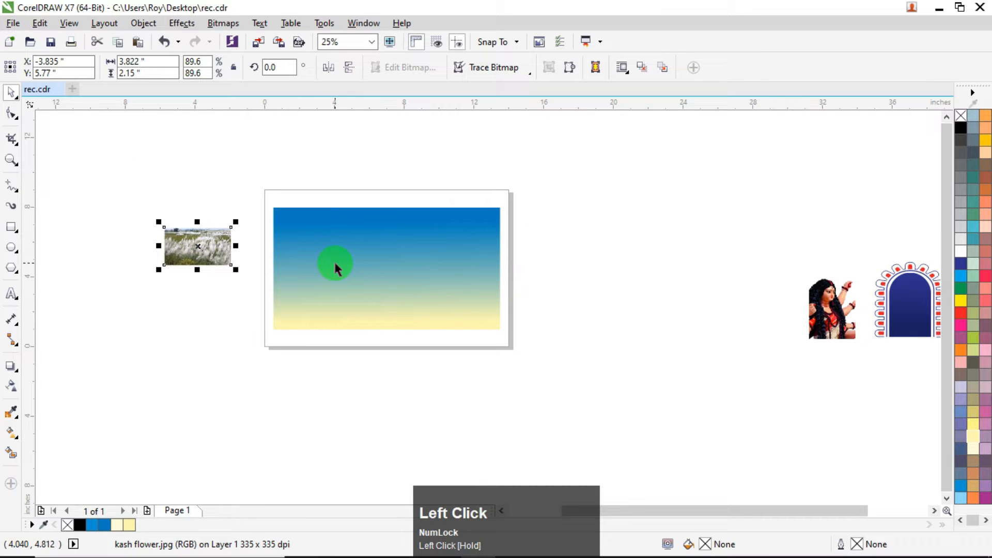
pyautogui.moveTo(235, 269); pyautogui.dragTo(398, 362)
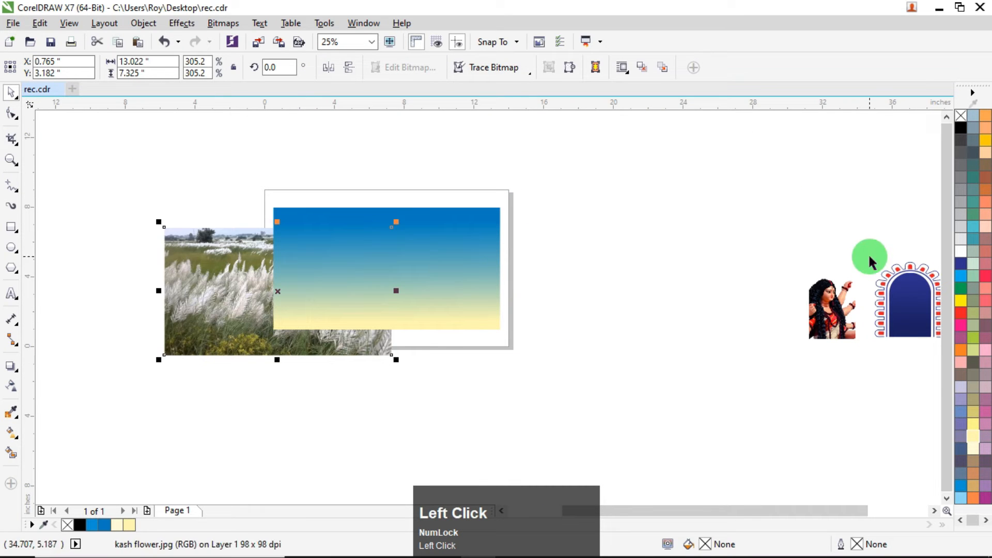
# Move the blue arch with the red-dotted border to just below the page
pyautogui.moveTo(872, 236); pyautogui.dragTo(884, 368)
pyautogui.moveTo(842, 297); pyautogui.dragTo(186, 404)
# Bring the kash flower photo to the front and position it over the lower part of the gradient rectangle
pyautogui.moveTo(126, 281); pyautogui.dragTo(379, 243)
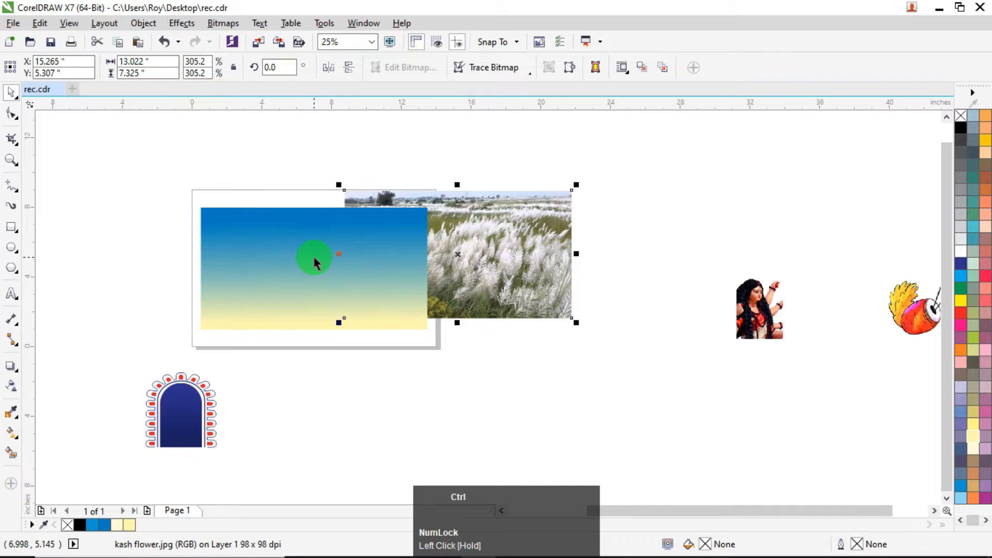
pyautogui.hotkey('ctrl', 'Home')
pyautogui.moveTo(460, 244); pyautogui.dragTo(313, 290)
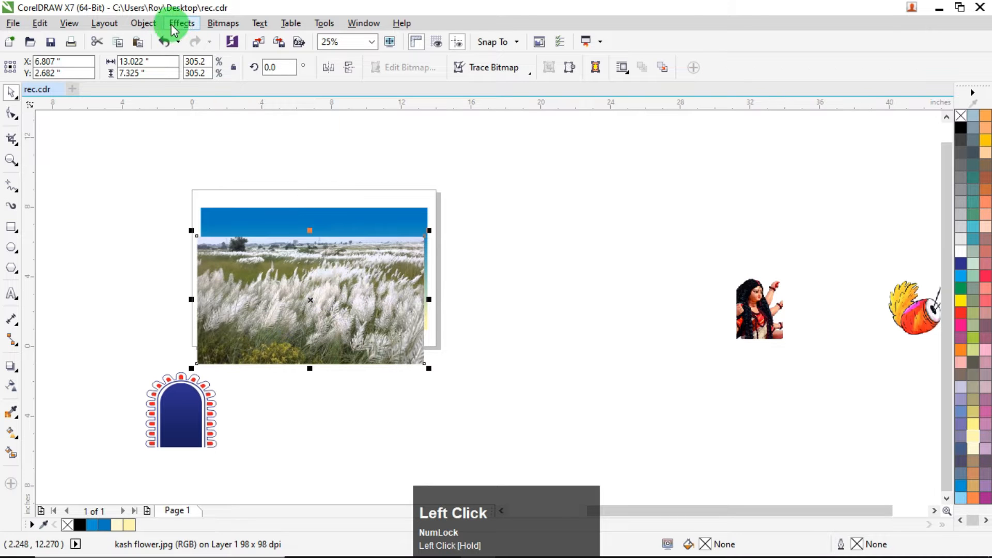
# Place the kash flower photo inside the gradient rectangle with PowerClip
pyautogui.click(153, 22)
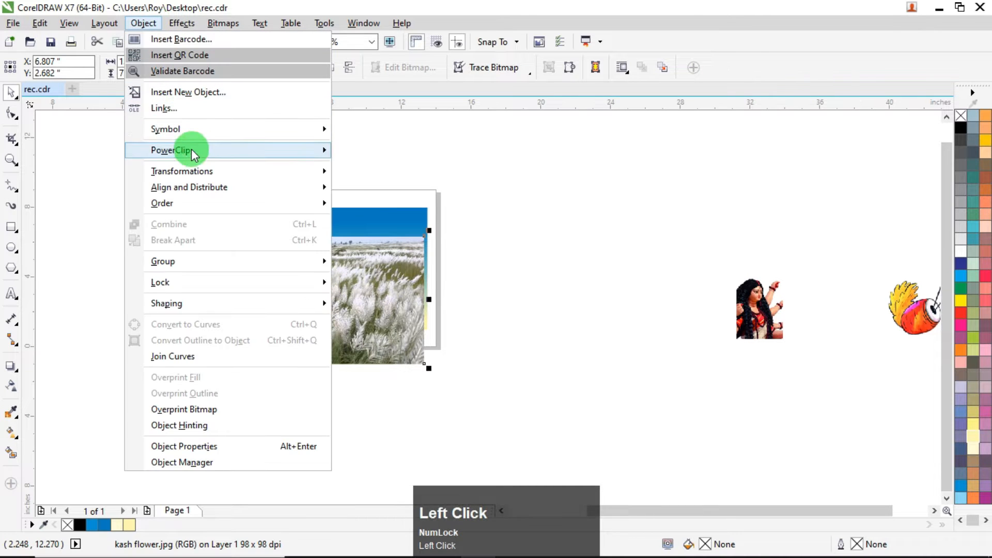
pyautogui.moveTo(193, 149)
pyautogui.click(348, 150)
pyautogui.click(376, 223)
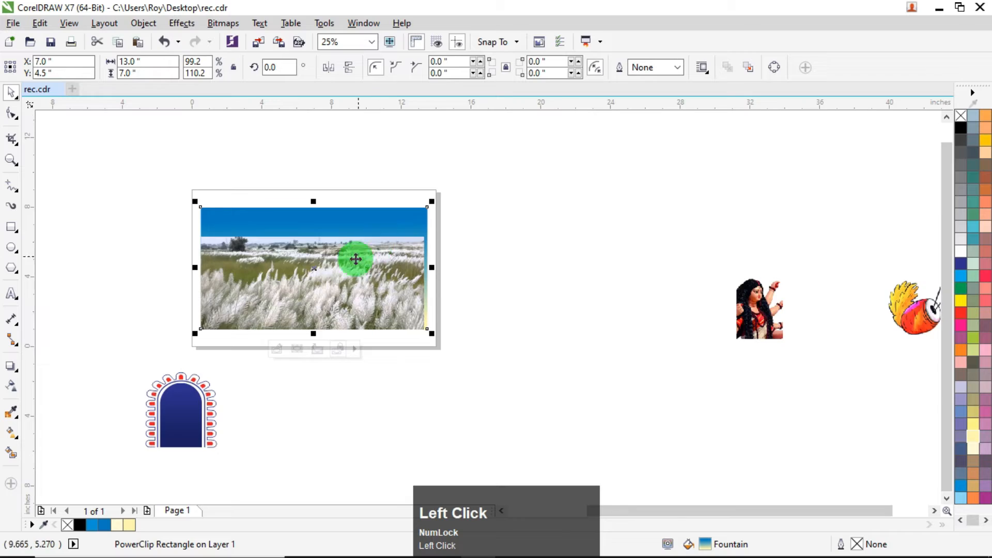
# Edit the PowerClip contents, repositioning the flower photo and resizing it to about 13.68 by 6.69 inches
pyautogui.scroll(2, 355, 258)
pyautogui.keyDown('ctrl'); pyautogui.click(367, 284); pyautogui.keyUp('ctrl')
pyautogui.moveTo(367, 283); pyautogui.dragTo(457, 251)
pyautogui.moveTo(467, 399); pyautogui.dragTo(418, 366)
pyautogui.moveTo(497, 285); pyautogui.dragTo(521, 283)
pyautogui.moveTo(277, 151); pyautogui.dragTo(277, 178)
# Apply a vertical linear transparency to the flower photo so that its upper part fades out
pyautogui.click(10, 385)
pyautogui.moveTo(267, 251); pyautogui.dragTo(266, 381)
pyautogui.click(268, 251)
pyautogui.moveTo(268, 251); pyautogui.dragTo(263, 226)
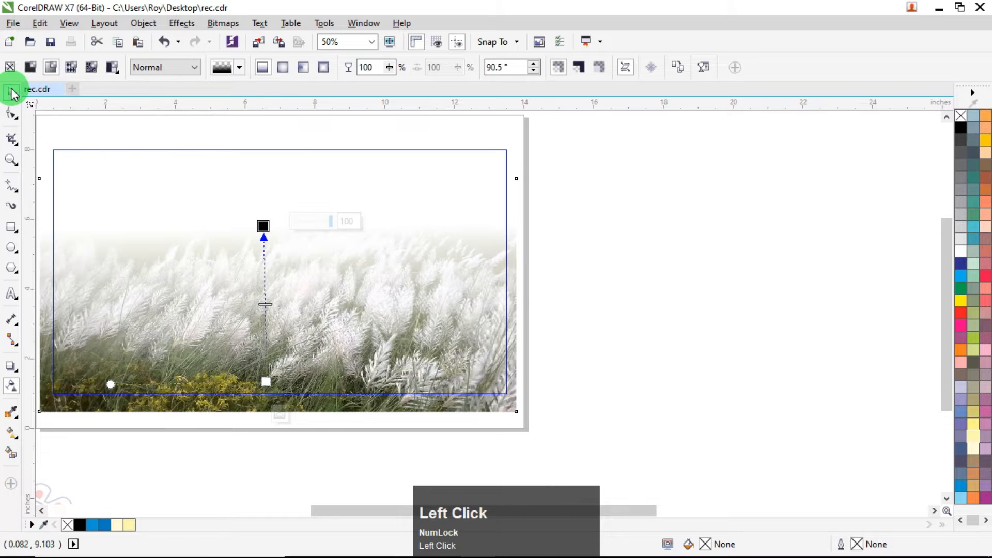
# Nudge the flower photo down, lower its top edge, and finish editing the PowerClip contents
pyautogui.click(12, 93)
pyautogui.press('Down')
pyautogui.press('Down')
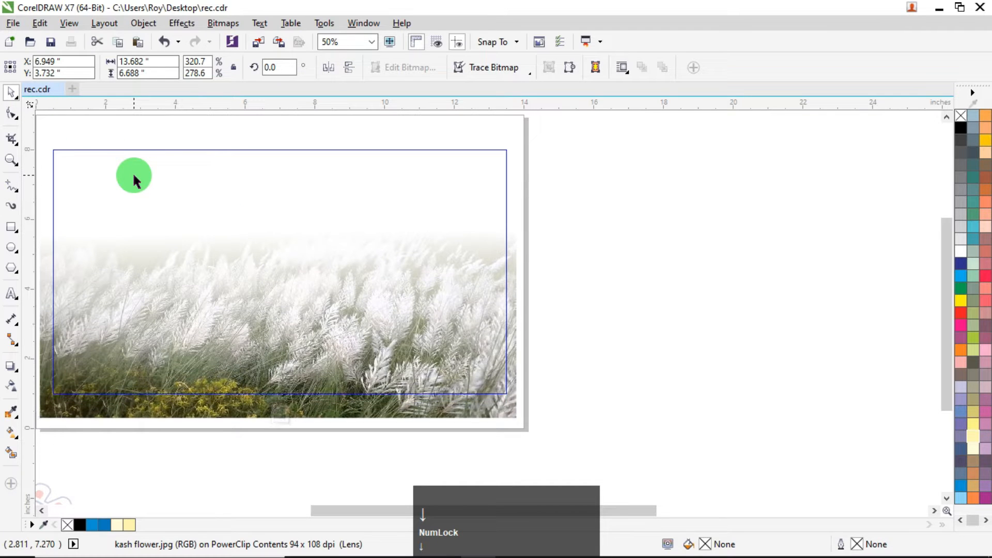
pyautogui.moveTo(280, 187); pyautogui.dragTo(283, 213)
pyautogui.keyDown('ctrl'); pyautogui.click(664, 231); pyautogui.keyUp('ctrl')
pyautogui.click(612, 223)
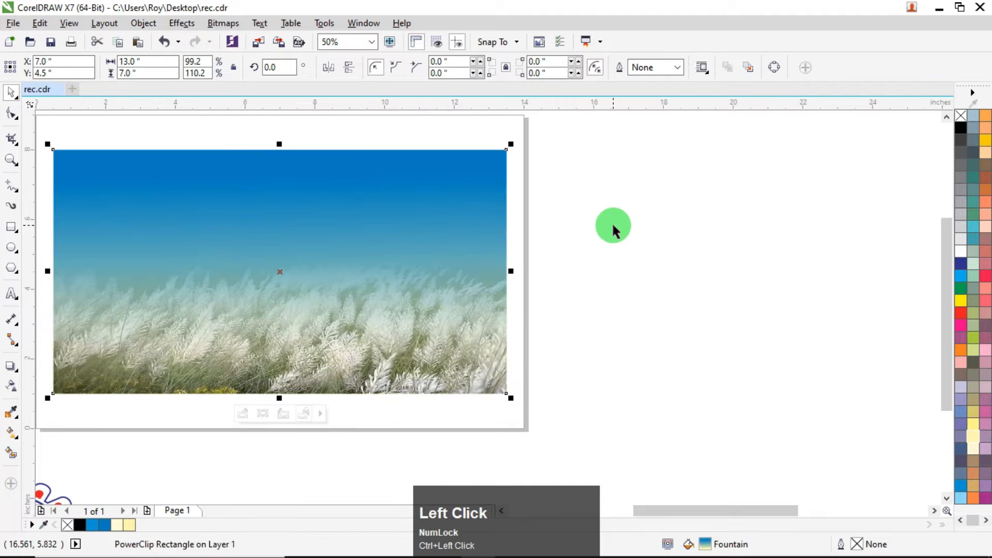
# Try to enlarge the blue arch to about 4.54 by 4.8 inches and bring it in front of the background
pyautogui.scroll(-3, 595, 222)
pyautogui.scroll(3, 401, 274)
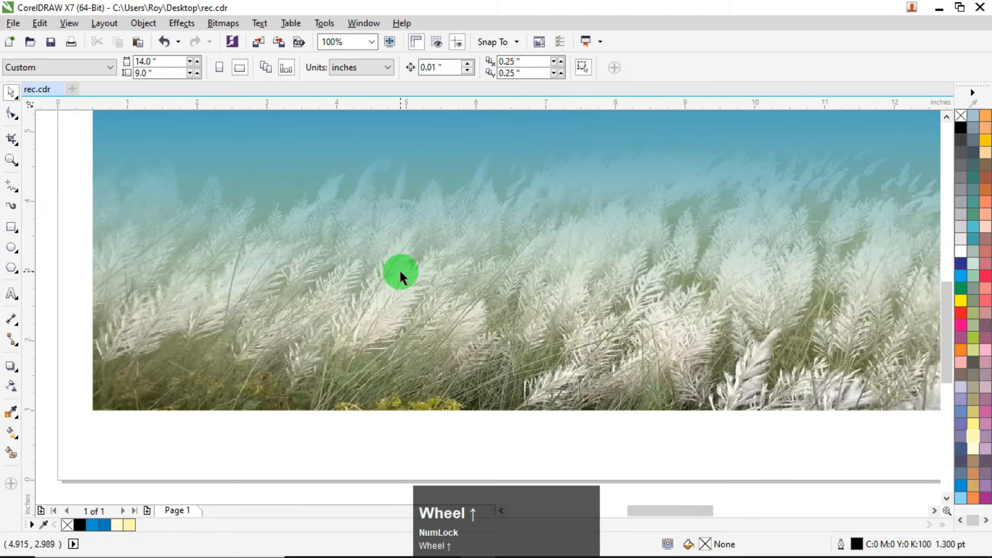
pyautogui.scroll(-5, 396, 266)
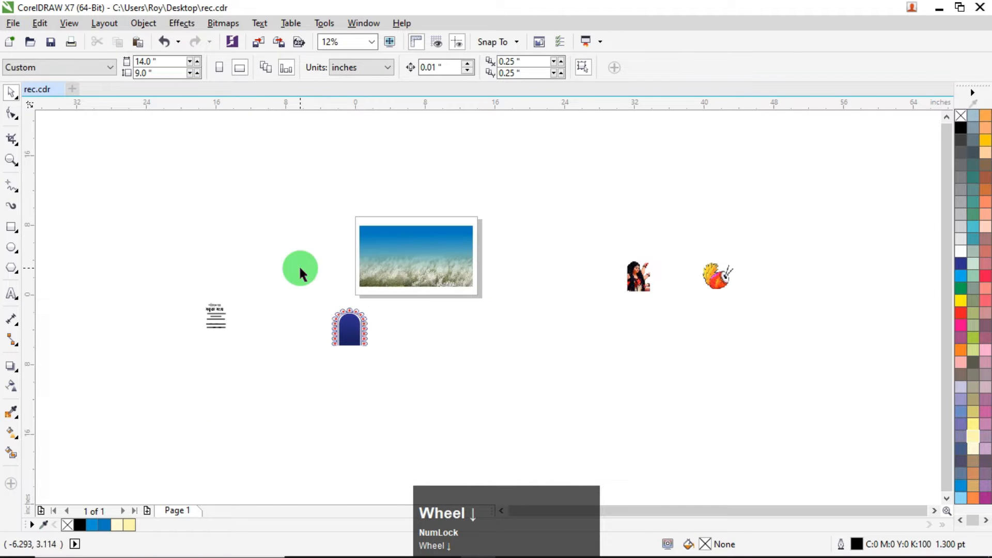
pyautogui.click(349, 325)
pyautogui.scroll(1, 415, 294)
pyautogui.moveTo(284, 361); pyautogui.dragTo(223, 241)
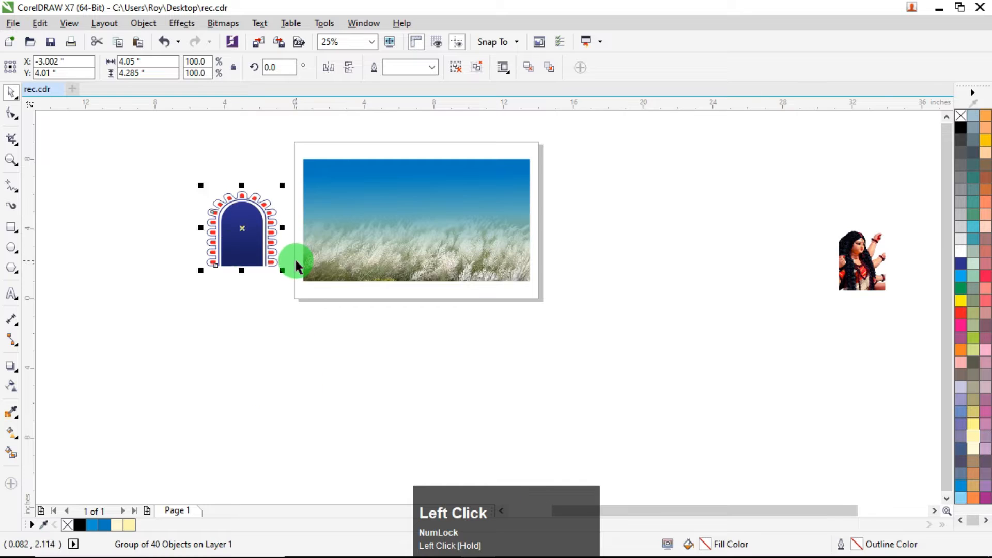
pyautogui.scroll(2, 231, 287)
pyautogui.moveTo(230, 287); pyautogui.dragTo(431, 234)
pyautogui.scroll(-1, 260, 305)
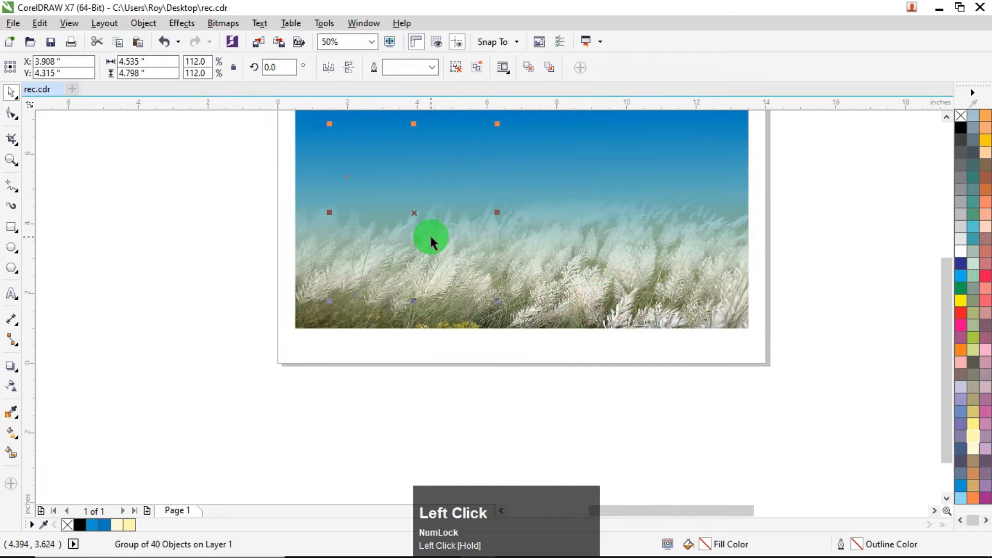
pyautogui.hotkey('ctrl', 'Home')
# Undo the arch's reordering, repositioning and enlargement
pyautogui.hotkey('ctrl', 'z')
pyautogui.hotkey('ctrl', 'z')
pyautogui.hotkey('ctrl', 'z')
pyautogui.hotkey('ctrl', 'z')
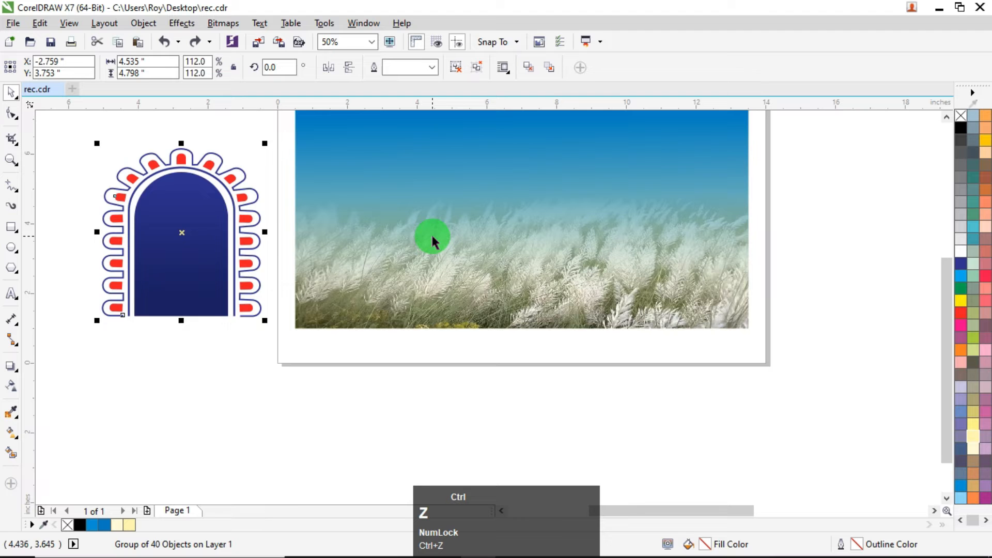
# Move the original-size arch onto the left part of the background and bring it to the front
pyautogui.click(249, 475)
pyautogui.moveTo(377, 278); pyautogui.dragTo(415, 211)
pyautogui.hotkey('ctrl', 'Home')
# PowerClip the blue arch inside the gradient background rectangle
pyautogui.scroll(2, 407, 160)
pyautogui.scroll(1, 407, 158)
pyautogui.scroll(-3, 401, 160)
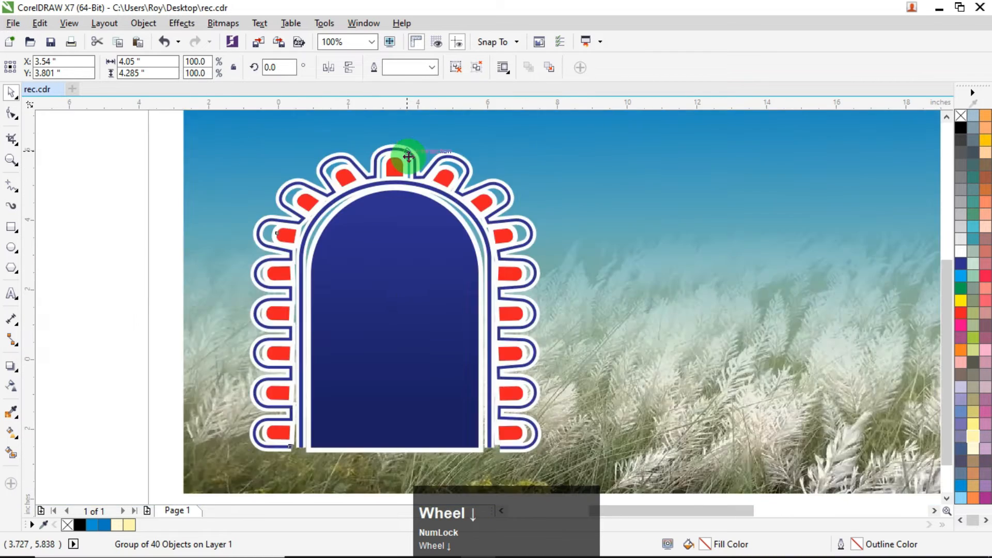
pyautogui.scroll(1, 358, 291)
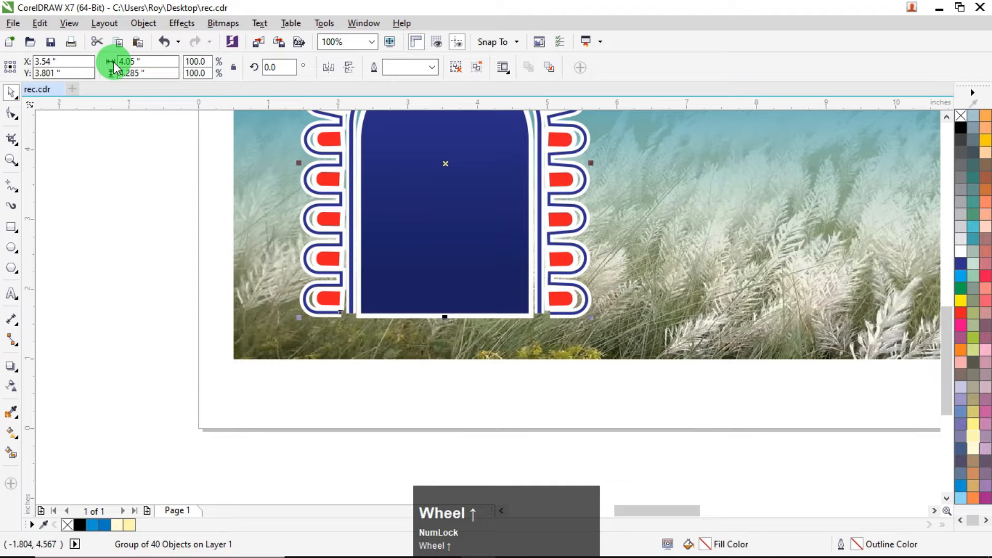
pyautogui.click(144, 23)
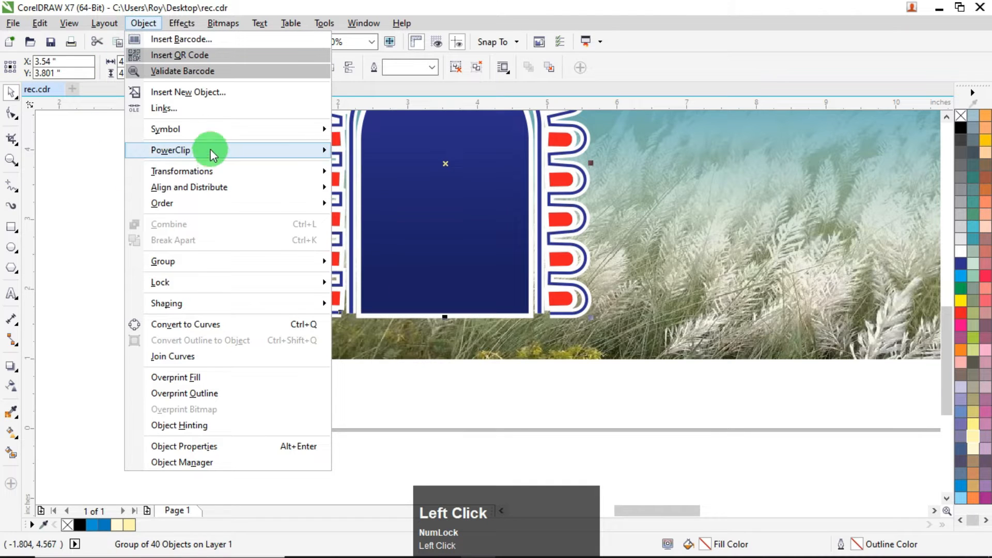
pyautogui.moveTo(203, 154)
pyautogui.click(405, 152)
pyautogui.scroll(-1, 453, 184)
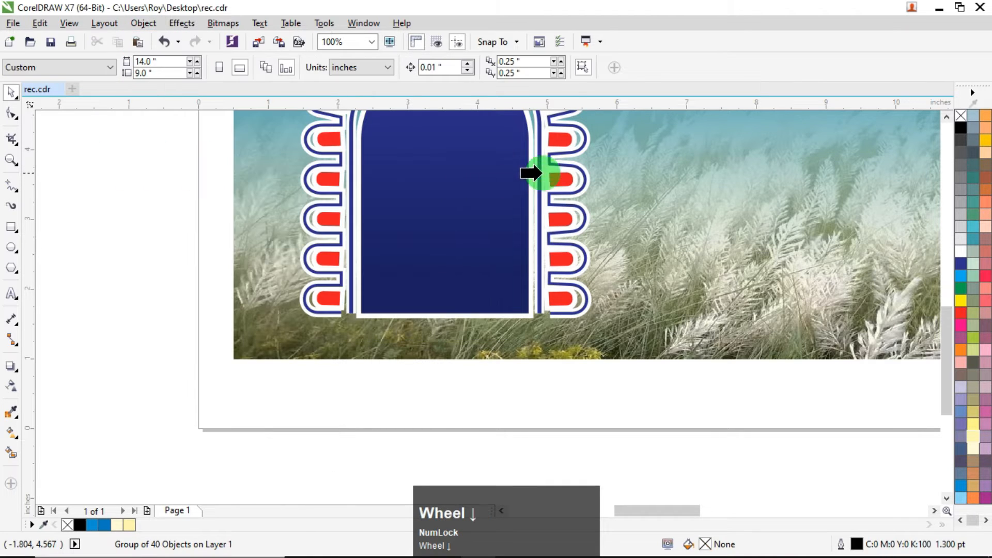
pyautogui.click(242, 127)
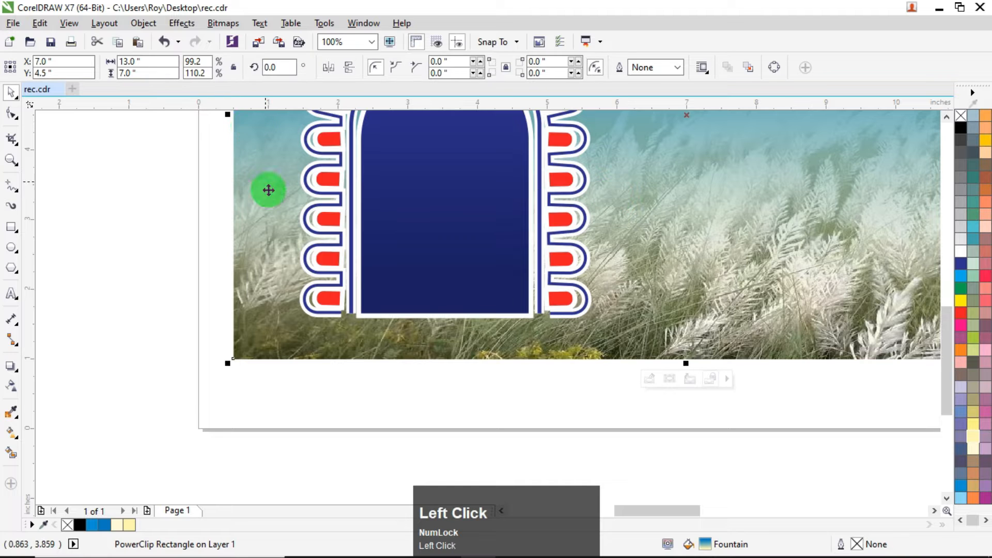
# Open the background's PowerClip contents for editing and move the arch to the frame's lower-left corner
pyautogui.scroll(-2, 279, 186)
pyautogui.scroll(1, 307, 179)
pyautogui.keyDown('ctrl'); pyautogui.click(306, 178); pyautogui.keyUp('ctrl')
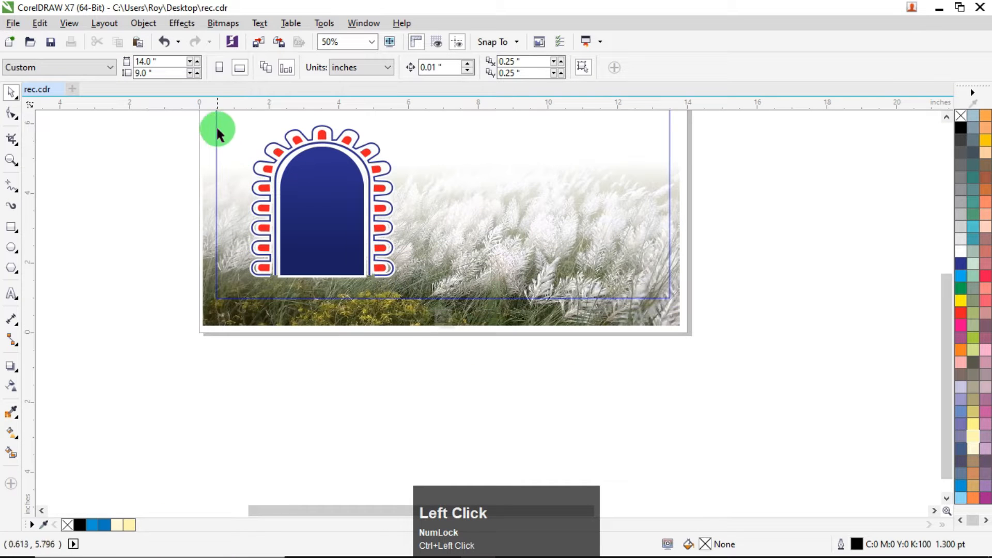
pyautogui.moveTo(182, 121); pyautogui.dragTo(420, 279)
pyautogui.scroll(1, 300, 265)
pyautogui.click(317, 217)
pyautogui.moveTo(318, 218); pyautogui.dragTo(262, 239)
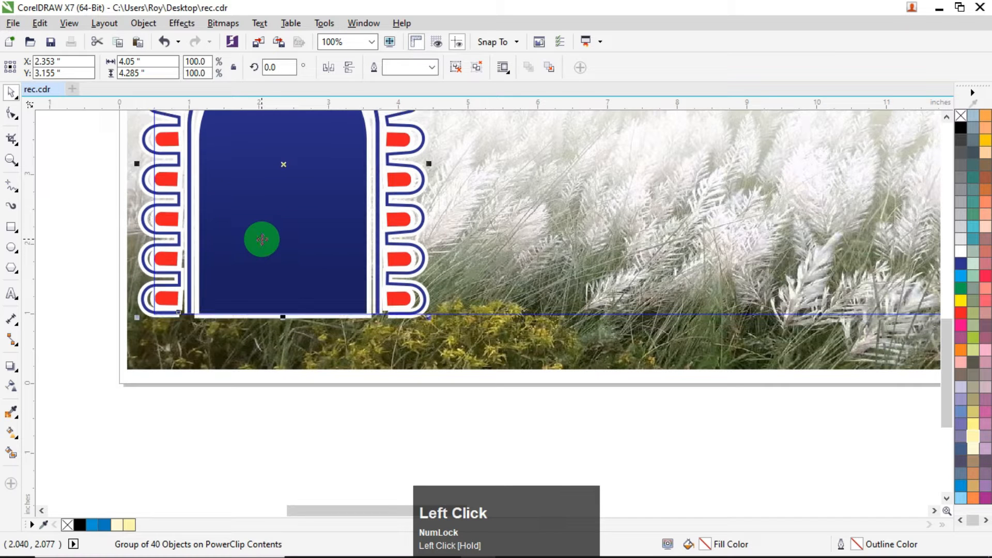
# Nudge the arch right to X 2.683 inches, just inside the frame's left edge, and finish editing the PowerClip contents
pyautogui.press('Right')
pyautogui.press('Right')
pyautogui.press('Right')
pyautogui.press('Right')
pyautogui.press('Right')
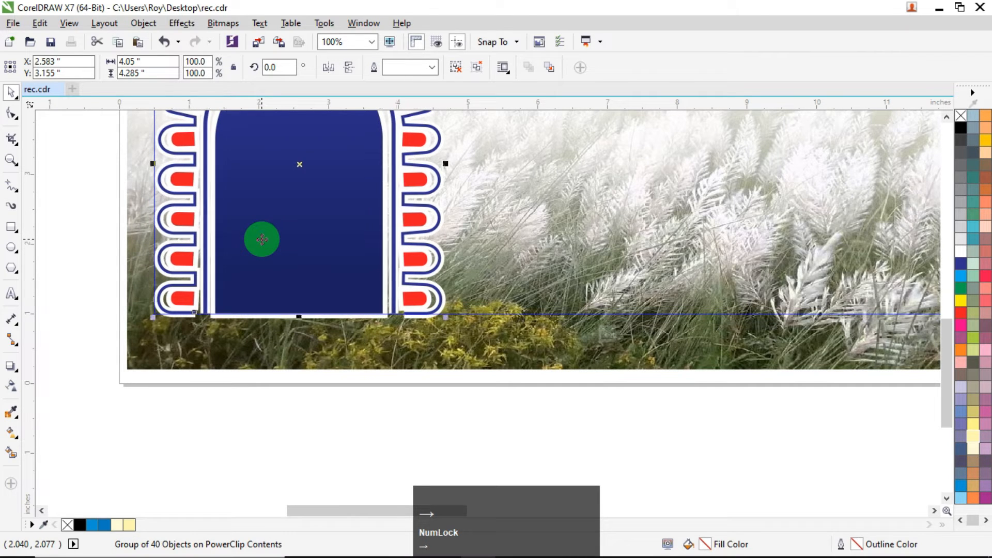
pyautogui.press('Right')
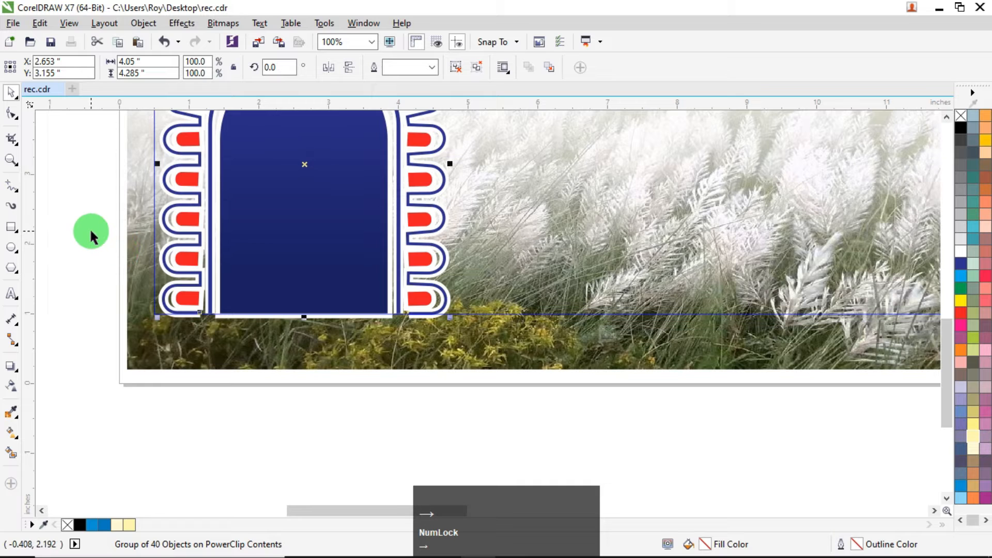
pyautogui.press('Right')
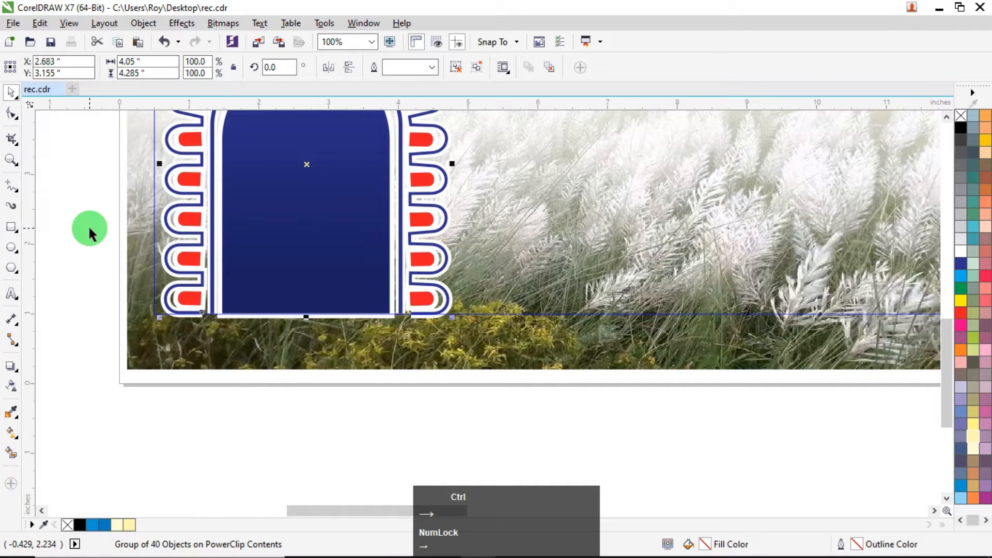
pyautogui.keyDown('ctrl'); pyautogui.click(115, 234); pyautogui.keyUp('ctrl')
# Deselect the background and switch the keyboard input language to Bangla
pyautogui.scroll(-3, 155, 212)
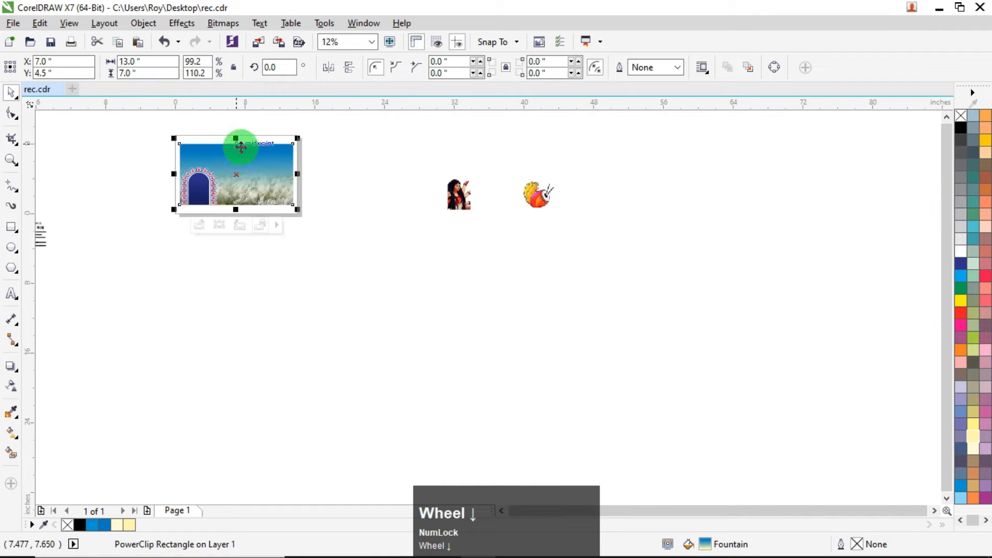
pyautogui.scroll(1, 223, 137)
pyautogui.click(448, 169)
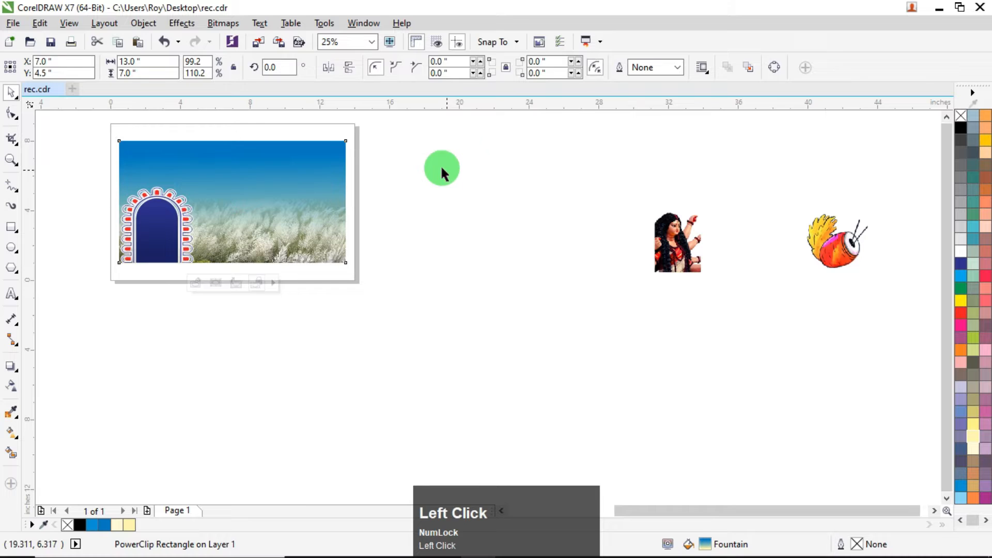
pyautogui.scroll(2, 156, 147)
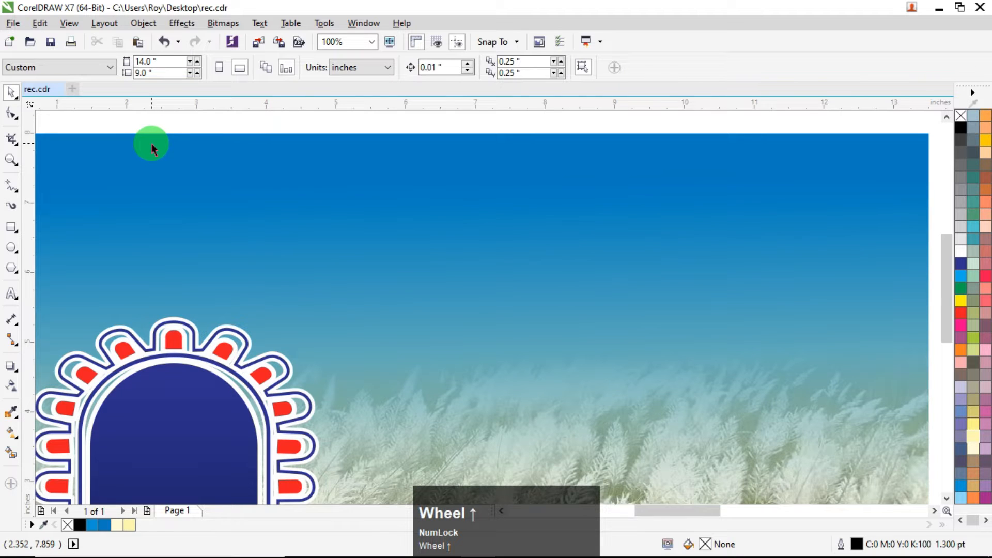
pyautogui.scroll(-2, 431, 219)
pyautogui.scroll(2, 381, 197)
pyautogui.moveTo(870, 545)
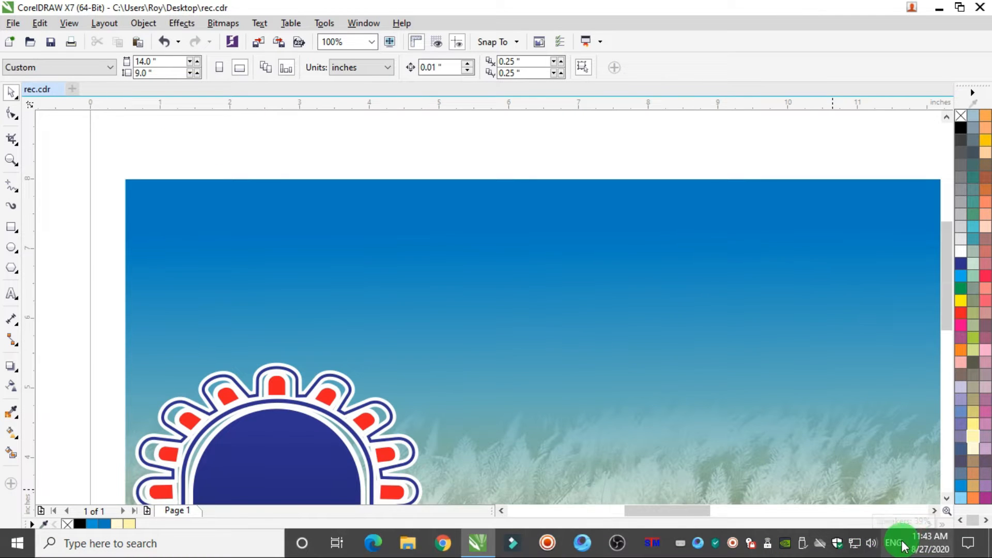
pyautogui.click(893, 543)
pyautogui.click(845, 458)
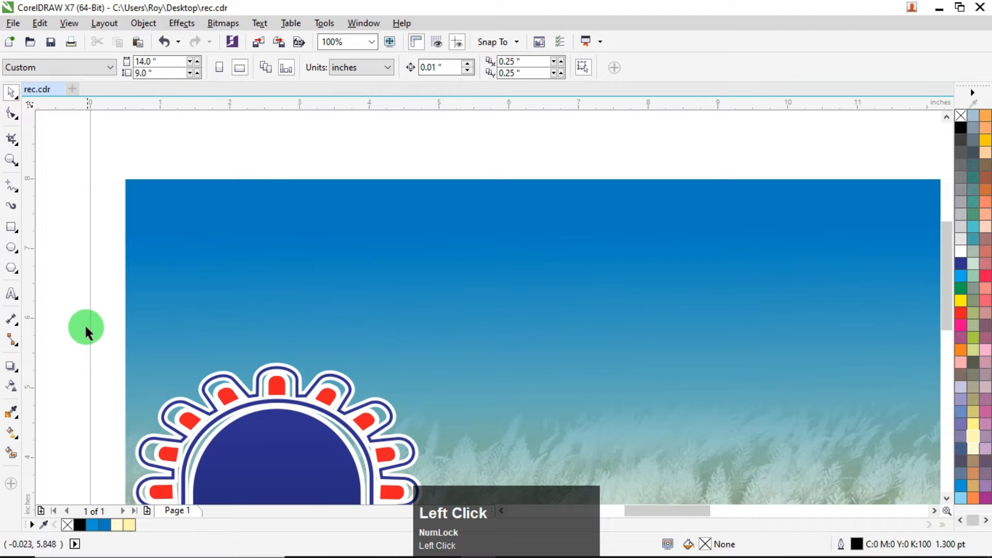
# Add 30 pt artistic text above the arch reading "দুর্গোৎসব" on the first line and "২০২০" on the second
pyautogui.click(12, 294)
pyautogui.click(332, 277)
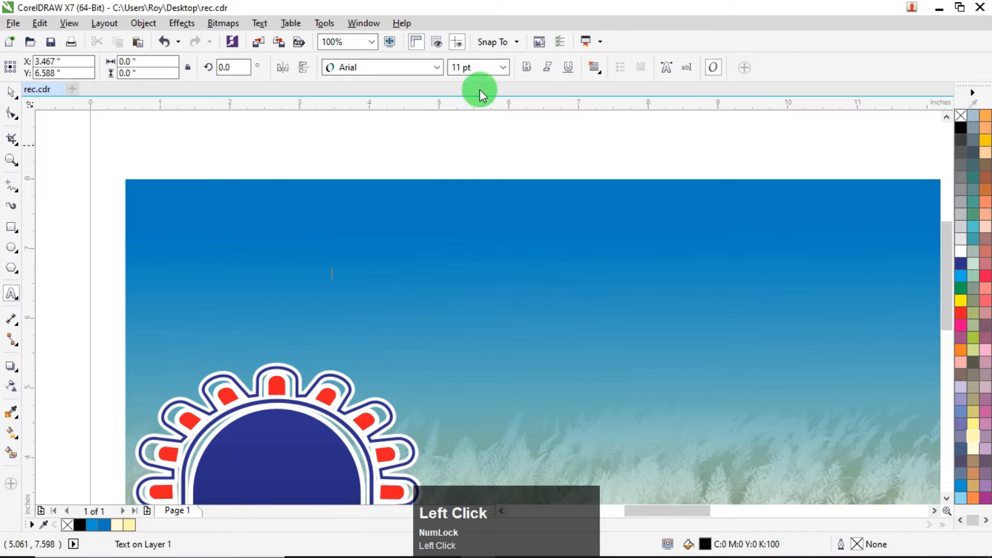
pyautogui.click(486, 67)
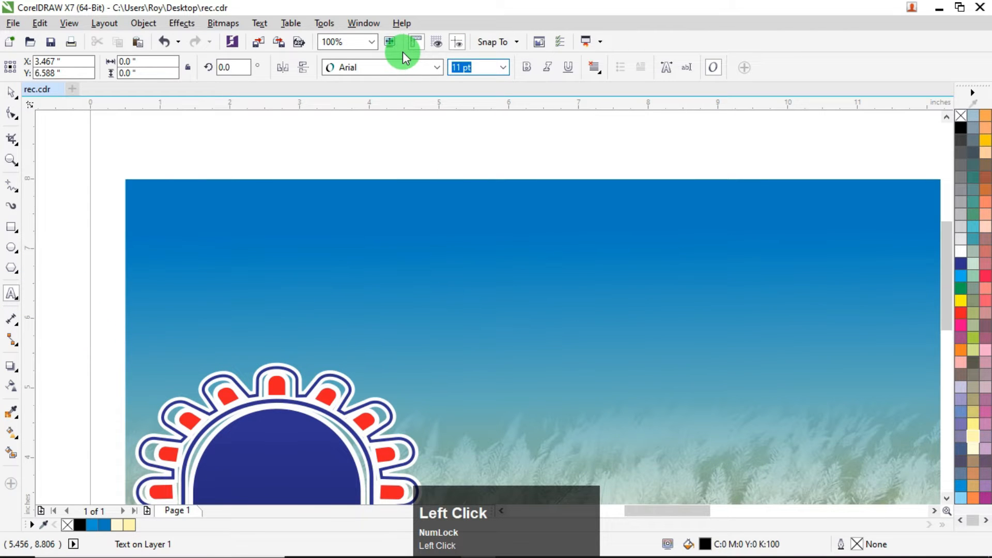
pyautogui.write('30')
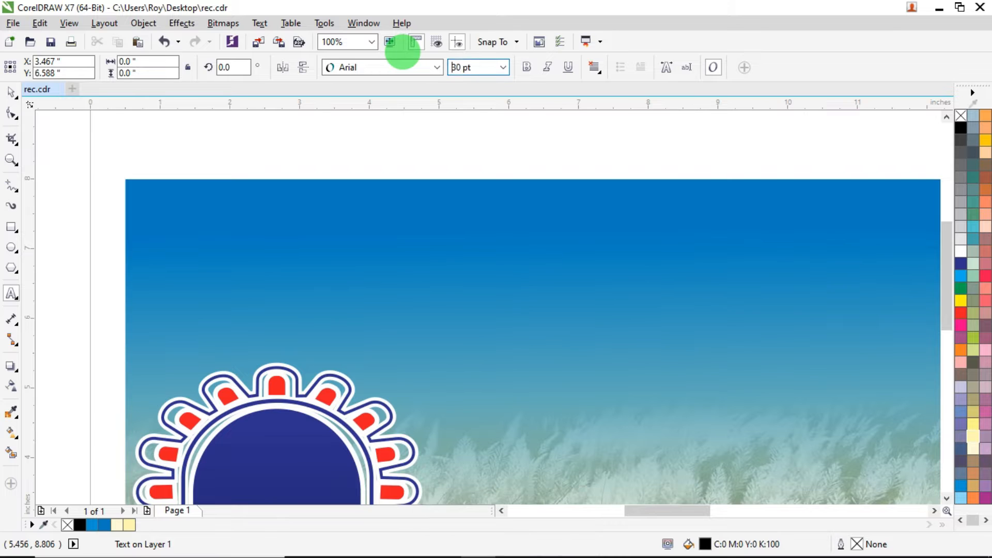
pyautogui.press('Return')
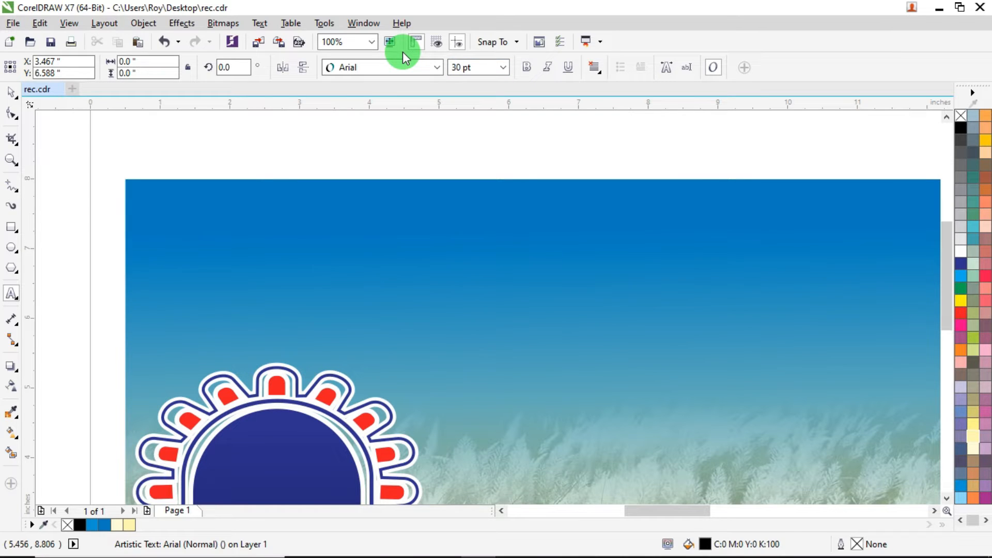
pyautogui.press('Num_Lock')
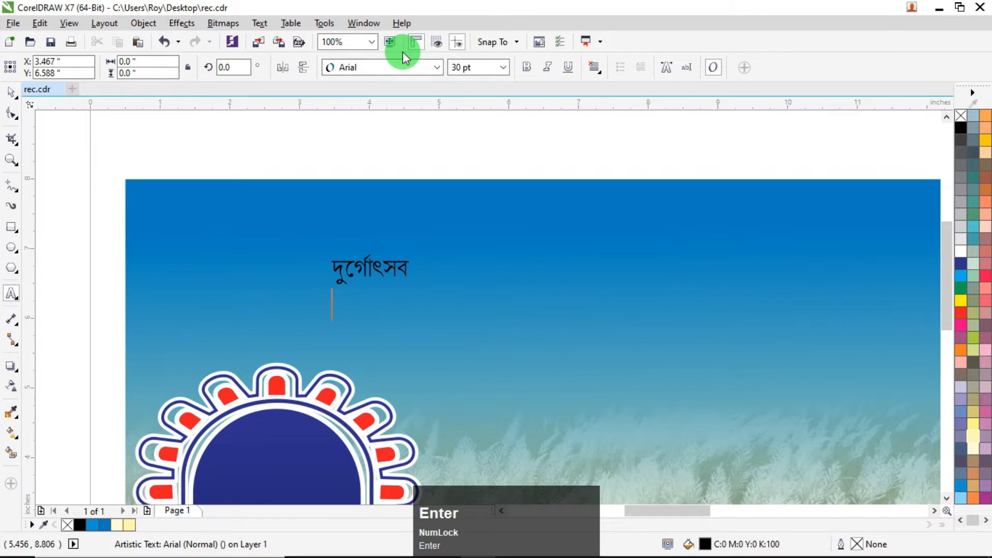
pyautogui.click(10, 93)
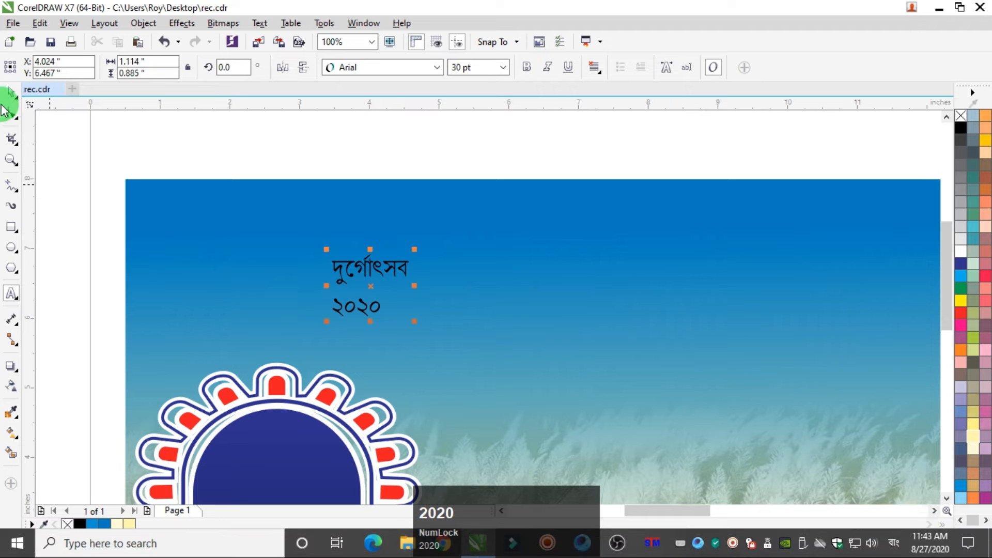
# Set the two-line text in the Shobuj Nolua font and enlarge it to about 72 pt
pyautogui.click(361, 70)
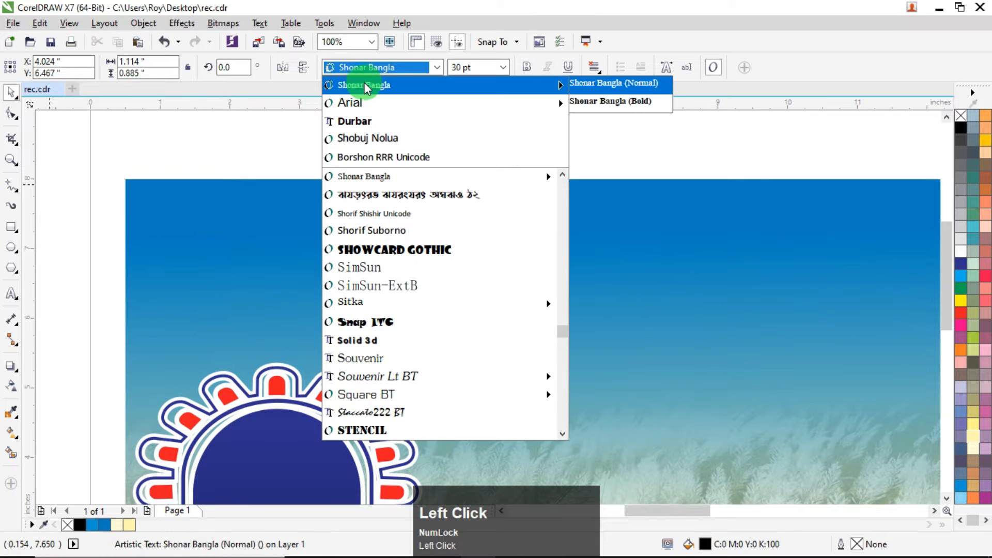
pyautogui.click(371, 139)
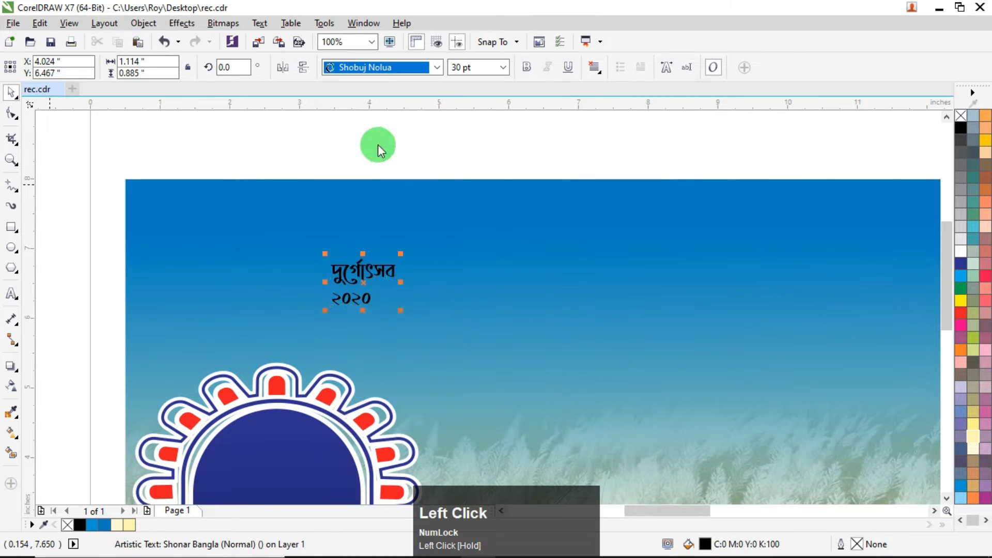
pyautogui.moveTo(404, 312); pyautogui.dragTo(613, 372)
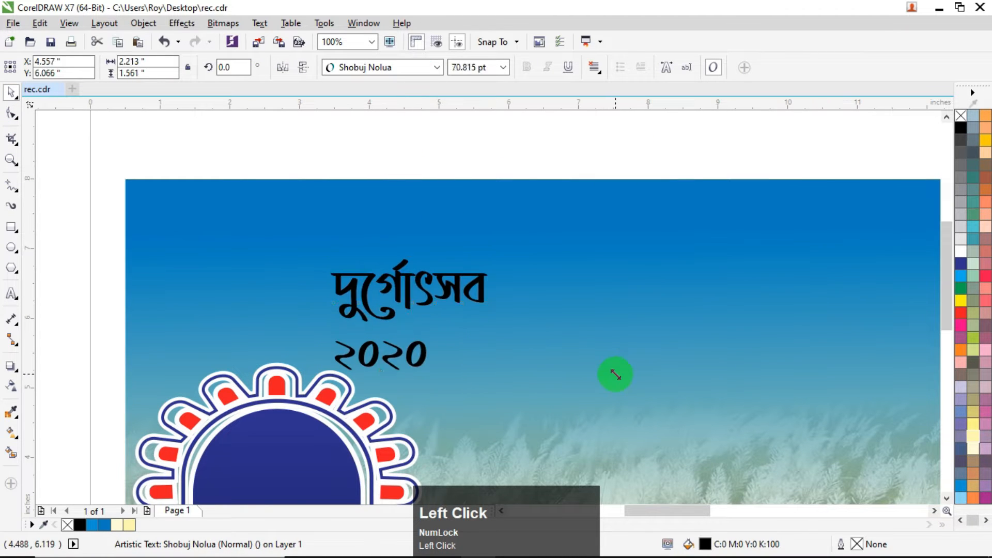
pyautogui.click(510, 158)
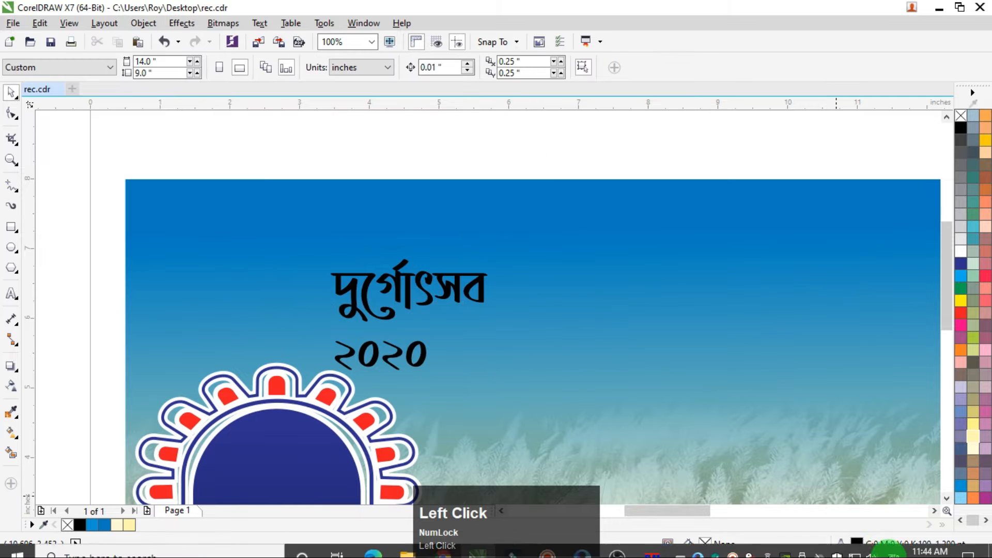
# Switch the keyboard input language back from Bangla
pyautogui.click(887, 552)
pyautogui.click(876, 417)
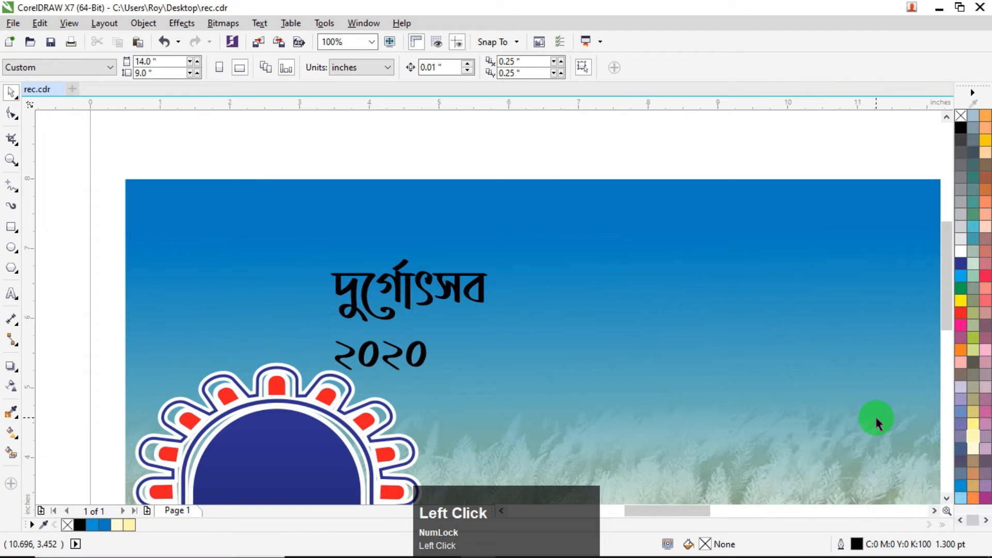
pyautogui.scroll(-3, 569, 189)
pyautogui.scroll(2, 593, 189)
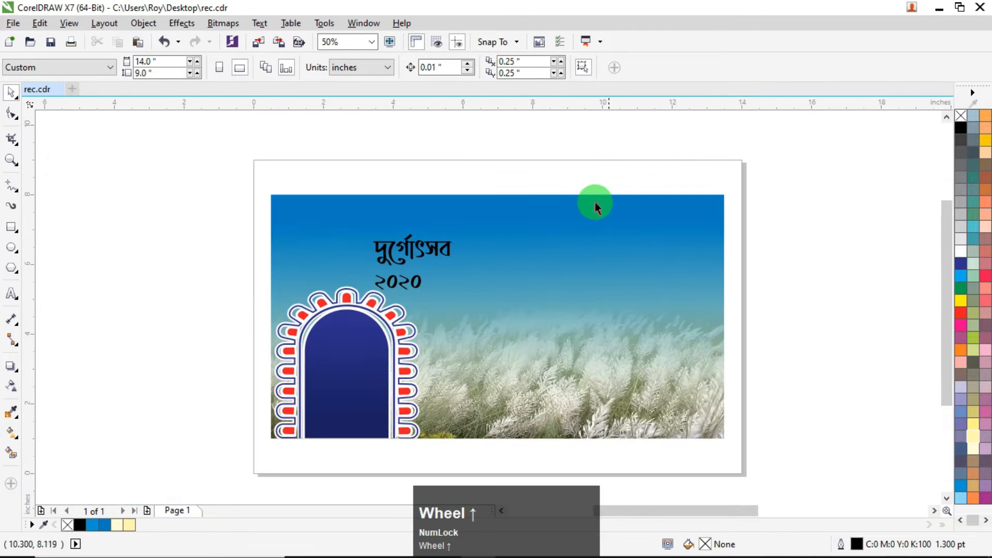
# Move the two-line text outside the page, beside its upper-left corner, and break it apart into separate lines
pyautogui.moveTo(420, 253); pyautogui.dragTo(200, 159)
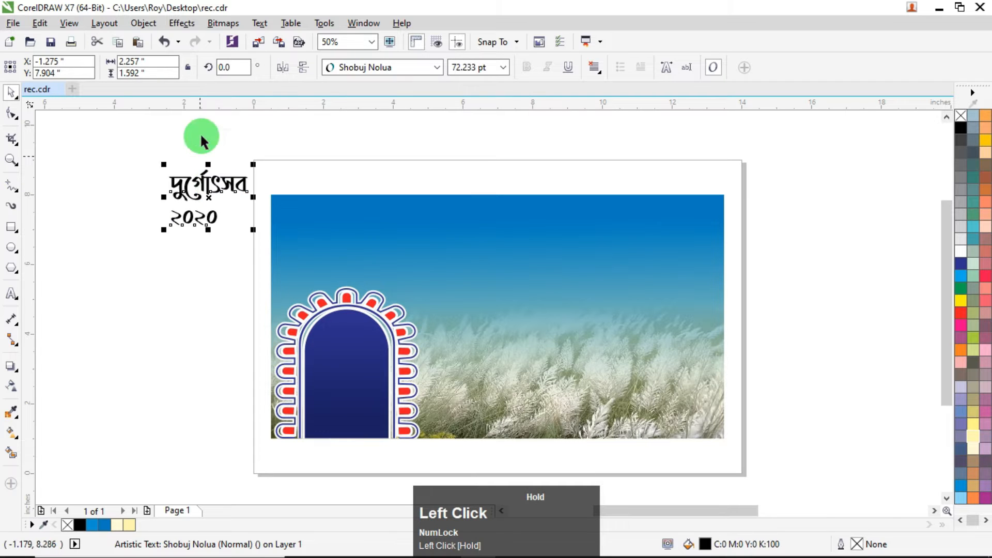
pyautogui.click(144, 23)
pyautogui.click(217, 241)
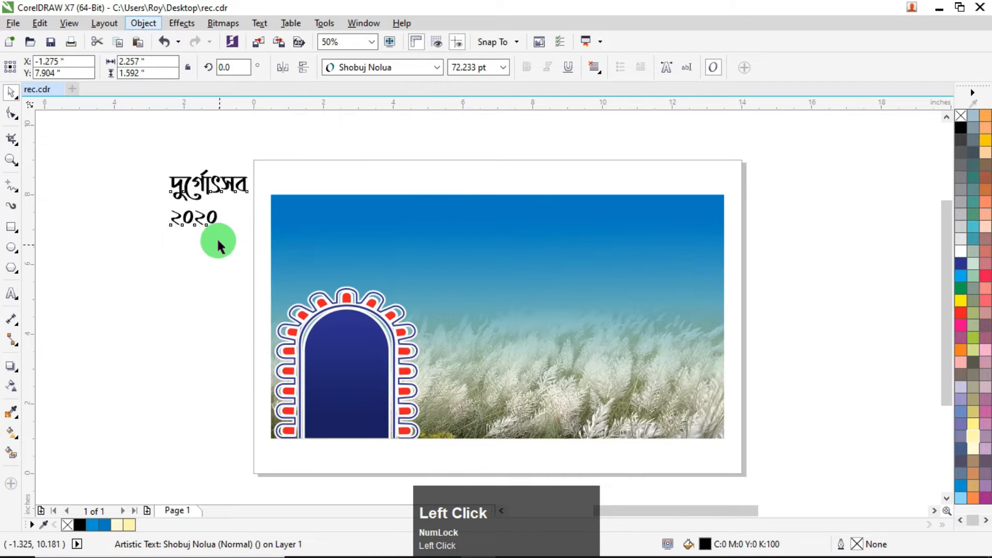
# Place the word "দুর্গোৎসব" across the sky above the arch and resize it to about 8.43 by 2.84 inches
pyautogui.moveTo(257, 206); pyautogui.dragTo(470, 272)
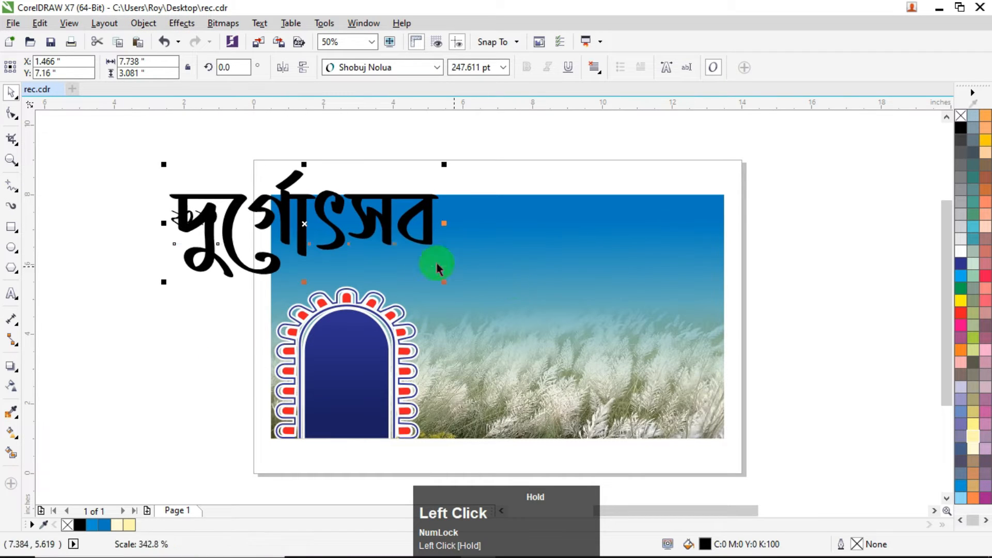
pyautogui.moveTo(408, 222); pyautogui.dragTo(497, 243)
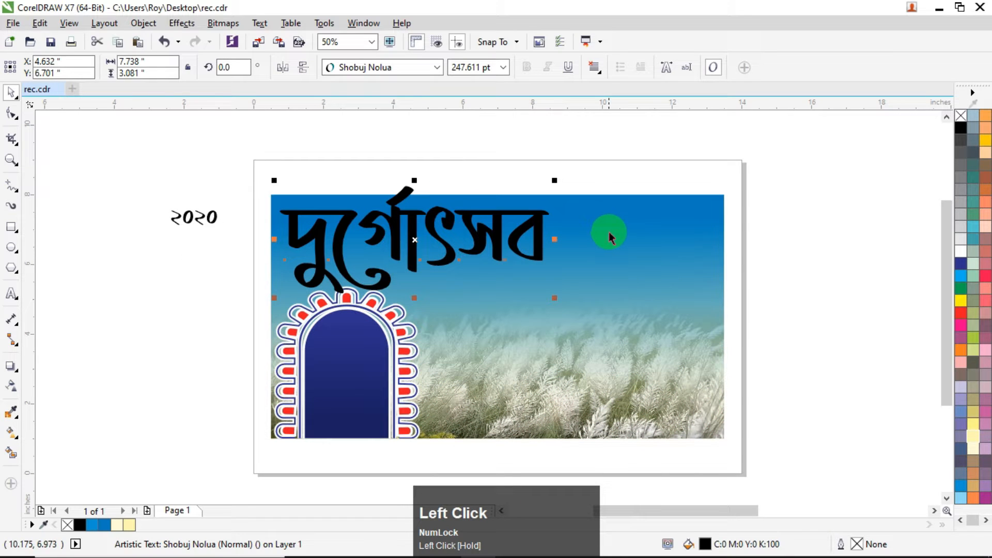
pyautogui.moveTo(557, 240); pyautogui.dragTo(578, 240)
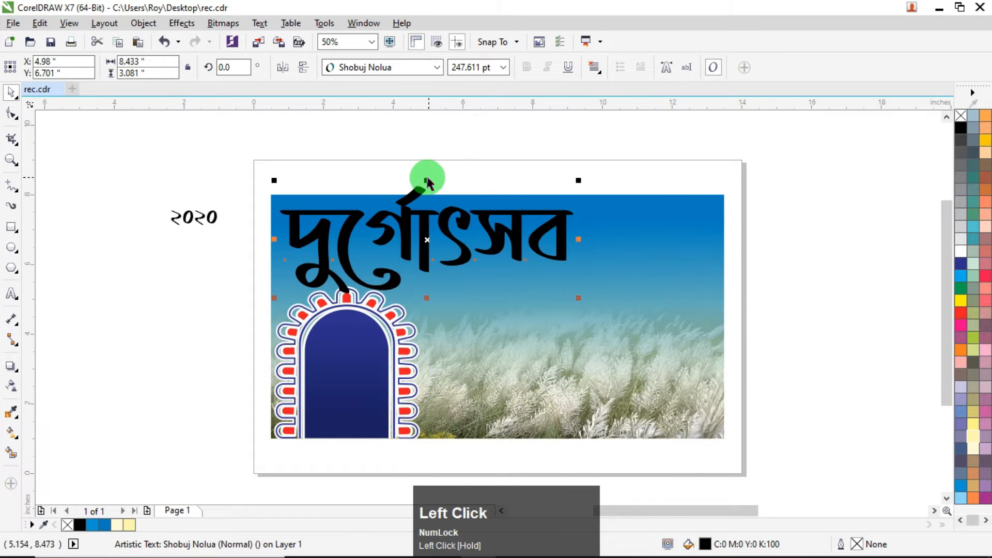
pyautogui.moveTo(427, 179); pyautogui.dragTo(381, 195)
# Place "২০২০" beneath the right half of the headline word and enlarge it to about 3.91 by 1.24 inches
pyautogui.moveTo(215, 217); pyautogui.dragTo(561, 280)
pyautogui.scroll(1, 394, 228)
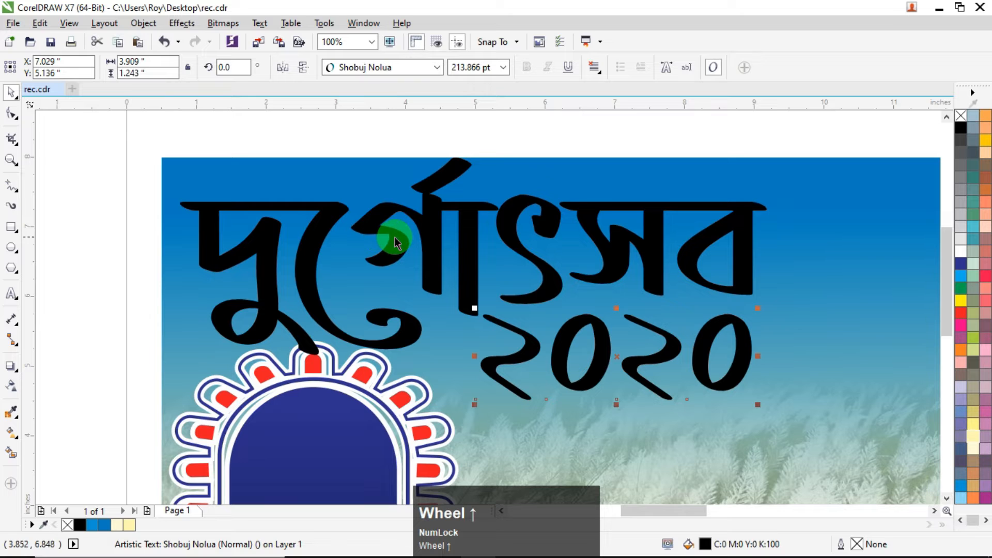
# Fill the headline word "দুর্গোৎসব" with dark blue, C100 M100 Y0 K40
pyautogui.click(468, 217)
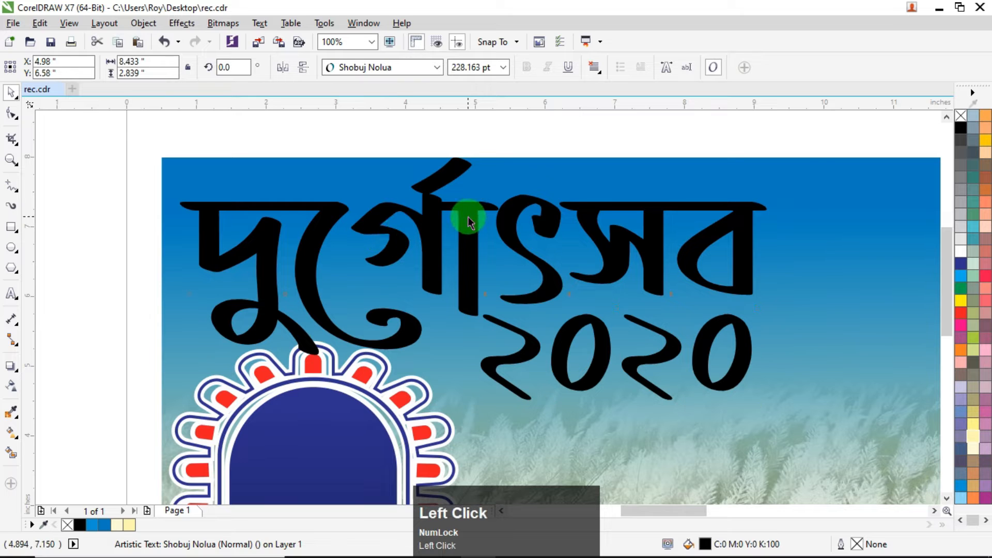
pyautogui.click(960, 263)
pyautogui.doubleClick(704, 544)
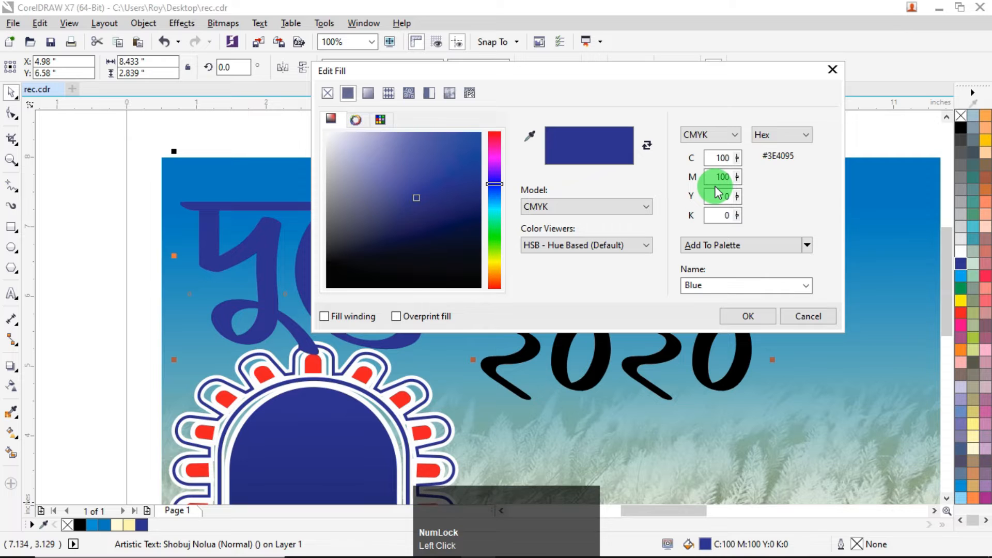
pyautogui.click(723, 215)
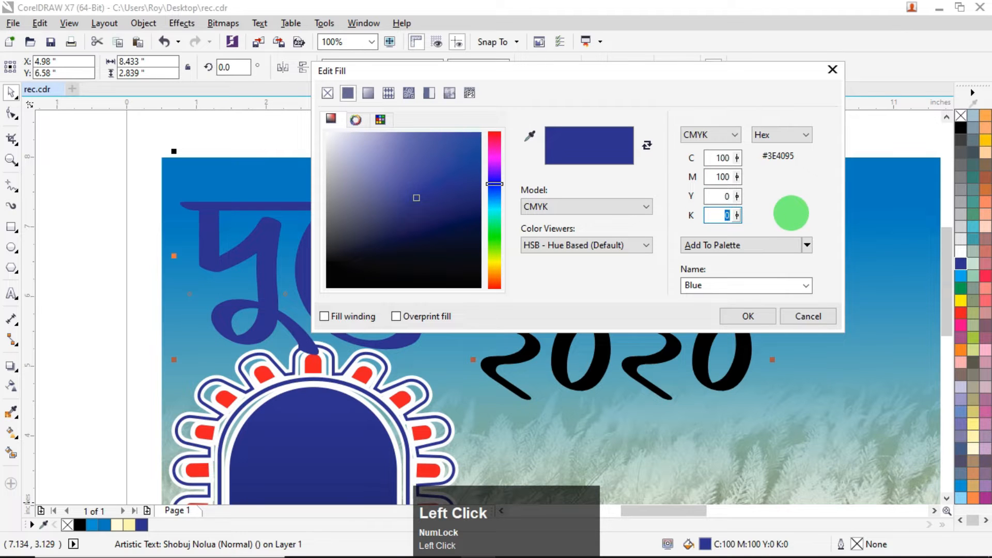
pyautogui.write('40')
pyautogui.press('Tab')
pyautogui.press('Return')
# Open the banner's PowerClip contents for editing and ungroup the decorative arch
pyautogui.scroll(-2, 381, 310)
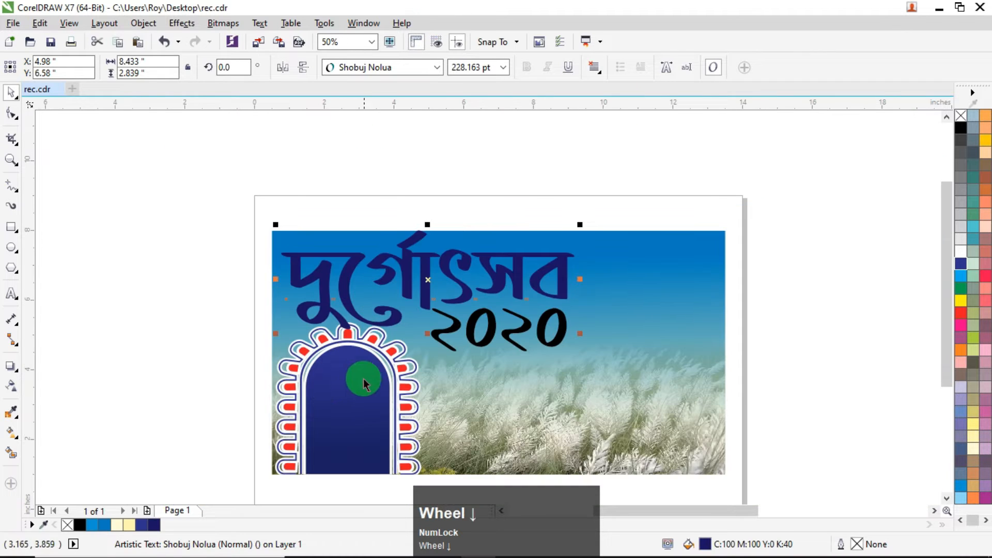
pyautogui.keyDown('ctrl'); pyautogui.click(348, 382); pyautogui.keyUp('ctrl')
pyautogui.moveTo(352, 383); pyautogui.dragTo(320, 368)
pyautogui.hotkey('ctrl', 'z')
pyautogui.hotkey('ctrl', 'u')
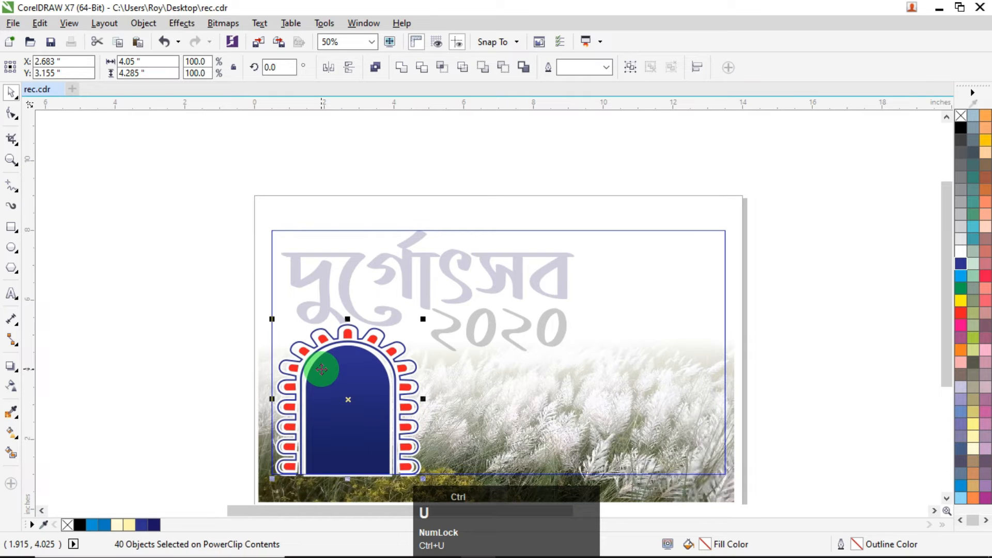
pyautogui.click(150, 352)
pyautogui.moveTo(338, 374); pyautogui.dragTo(289, 368)
pyautogui.hotkey('ctrl', 'z')
# Reposition both ends of the vertical blue gradient on the arch's inner panel, then finish editing the PowerClip contents
pyautogui.keyDown('alt'); pyautogui.click(330, 388); pyautogui.keyUp('alt')
pyautogui.moveTo(336, 408); pyautogui.dragTo(240, 392)
pyautogui.hotkey('ctrl', 'z')
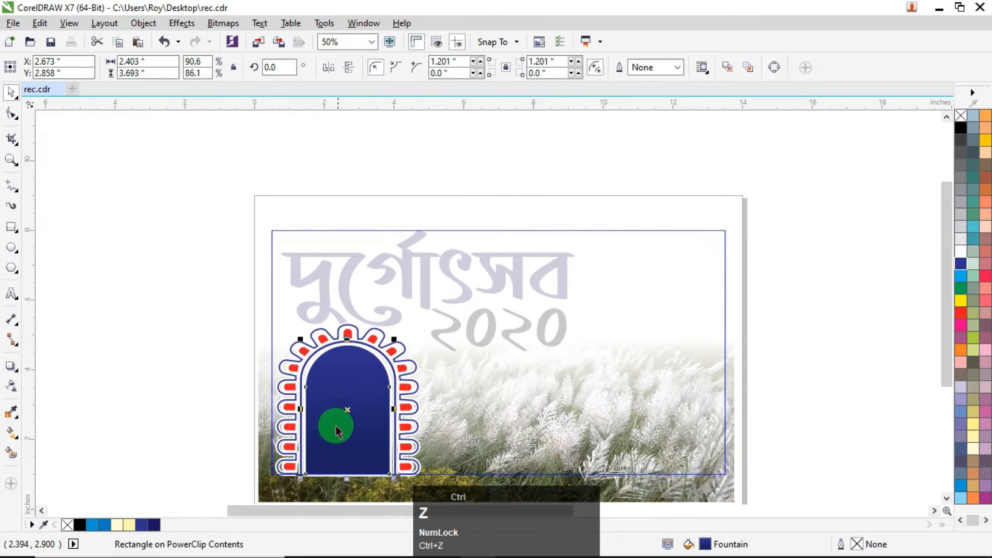
pyautogui.scroll(2, 332, 454)
pyautogui.click(10, 431)
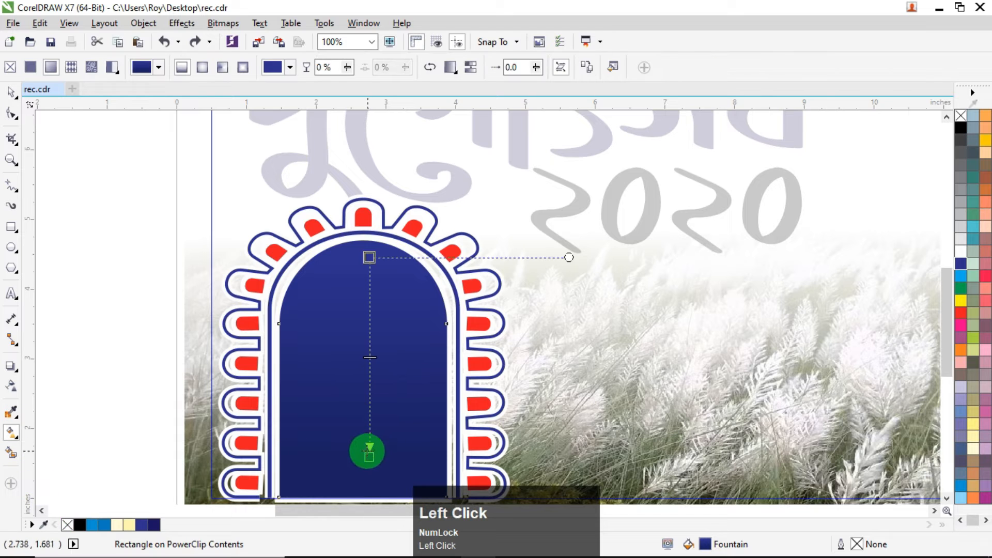
pyautogui.moveTo(367, 455); pyautogui.dragTo(364, 443)
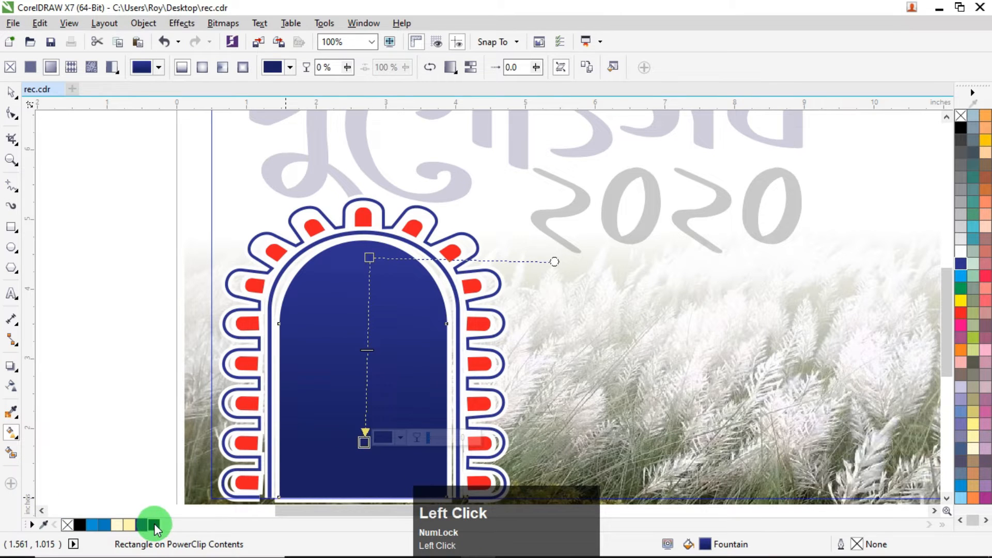
pyautogui.moveTo(369, 257); pyautogui.dragTo(363, 265)
pyautogui.click(11, 90)
pyautogui.keyDown('ctrl'); pyautogui.click(133, 206); pyautogui.keyUp('ctrl')
pyautogui.scroll(-4, 224, 206)
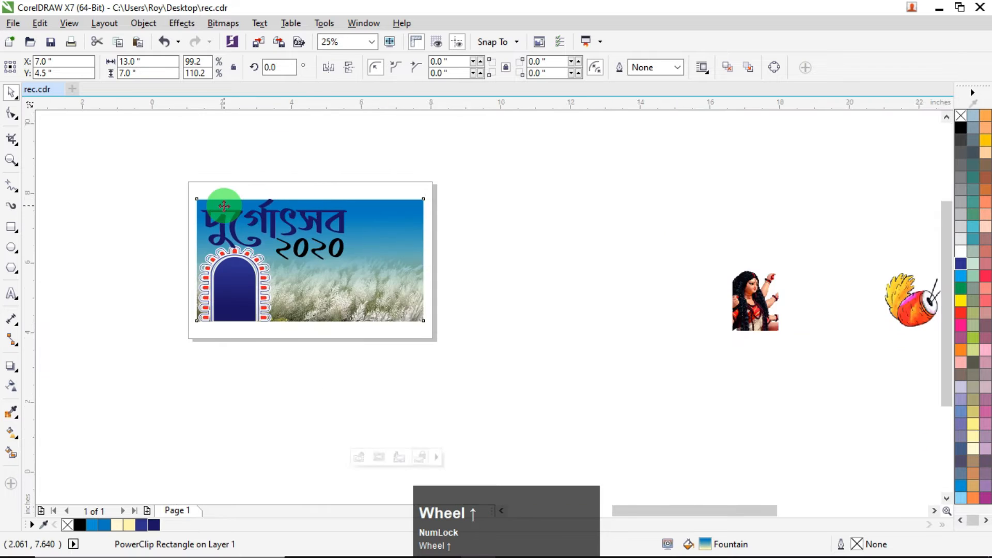
# Apply a horizontal linear gradient across "দুর্গোৎসব" with dark blue ends and a red colour stop at 80%
pyautogui.scroll(4, 225, 205)
pyautogui.click(383, 259)
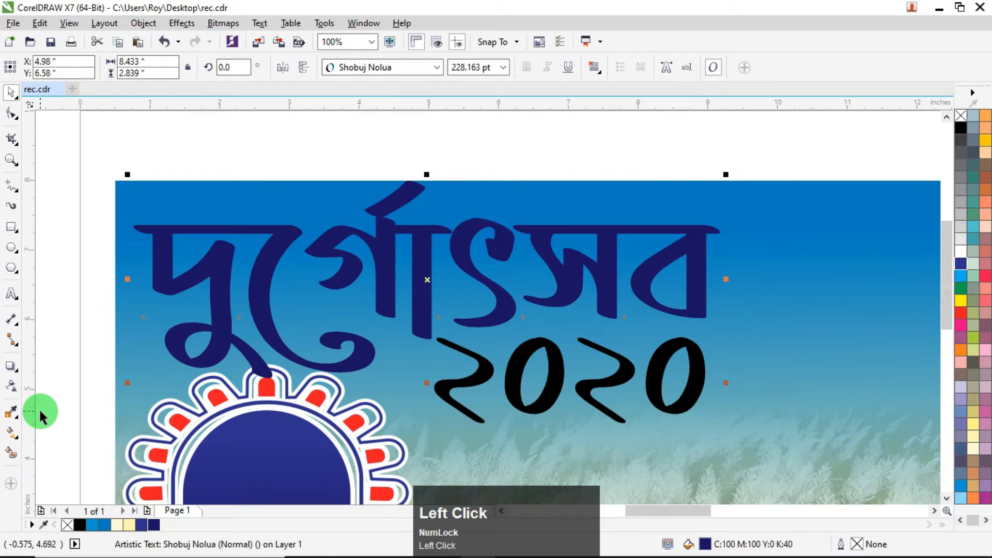
pyautogui.click(12, 443)
pyautogui.moveTo(159, 278); pyautogui.dragTo(647, 281)
pyautogui.moveTo(111, 519); pyautogui.dragTo(550, 280)
pyautogui.moveTo(958, 282); pyautogui.dragTo(964, 312)
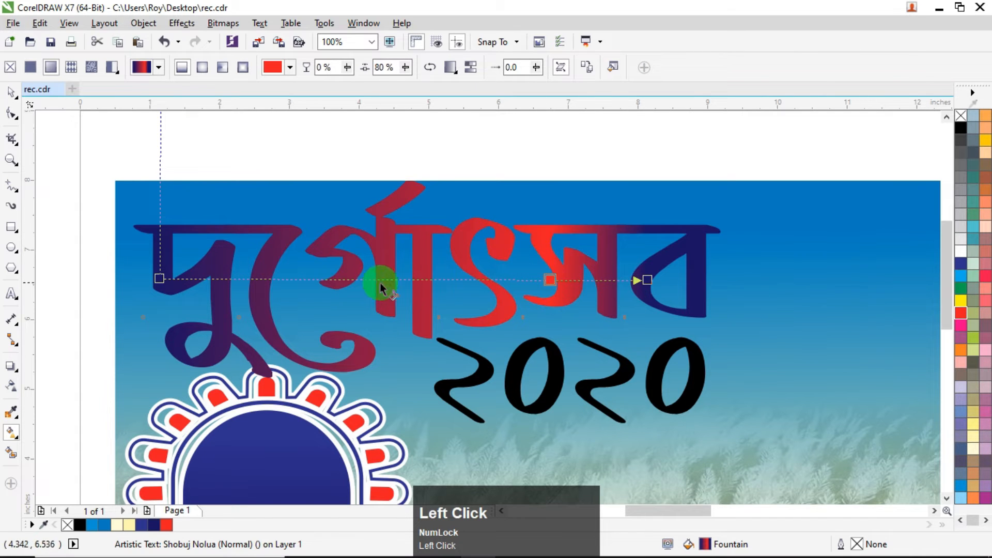
# Add a pink colour stop at 42% of the headline gradient and move its start point inward to the first letter's stem
pyautogui.doubleClick(364, 280)
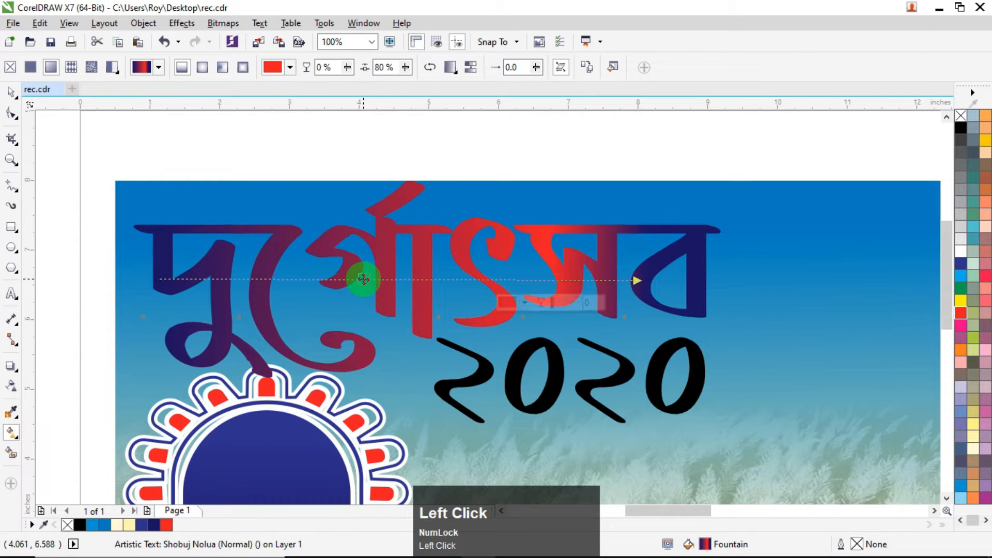
pyautogui.click(964, 328)
pyautogui.click(643, 280)
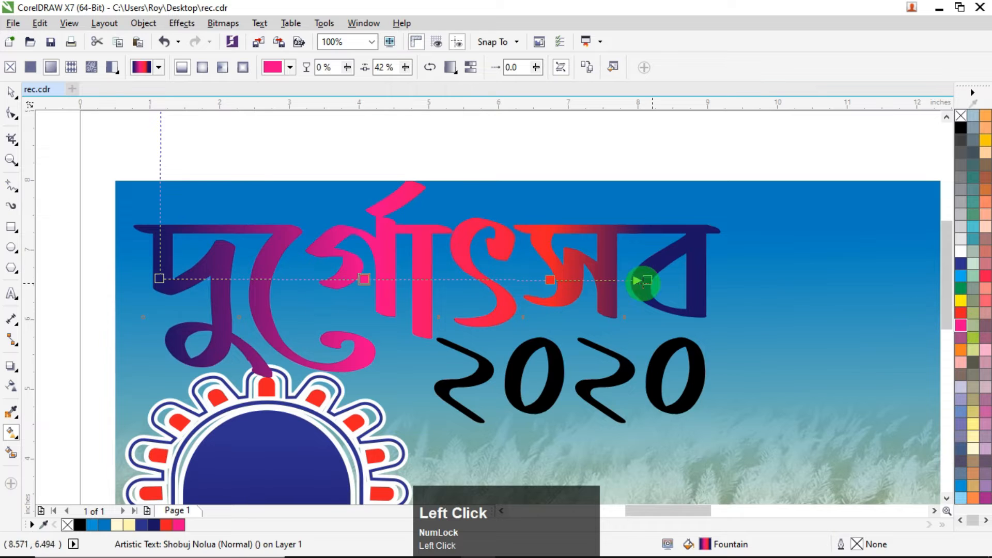
pyautogui.moveTo(647, 280); pyautogui.dragTo(650, 280)
pyautogui.click(362, 280)
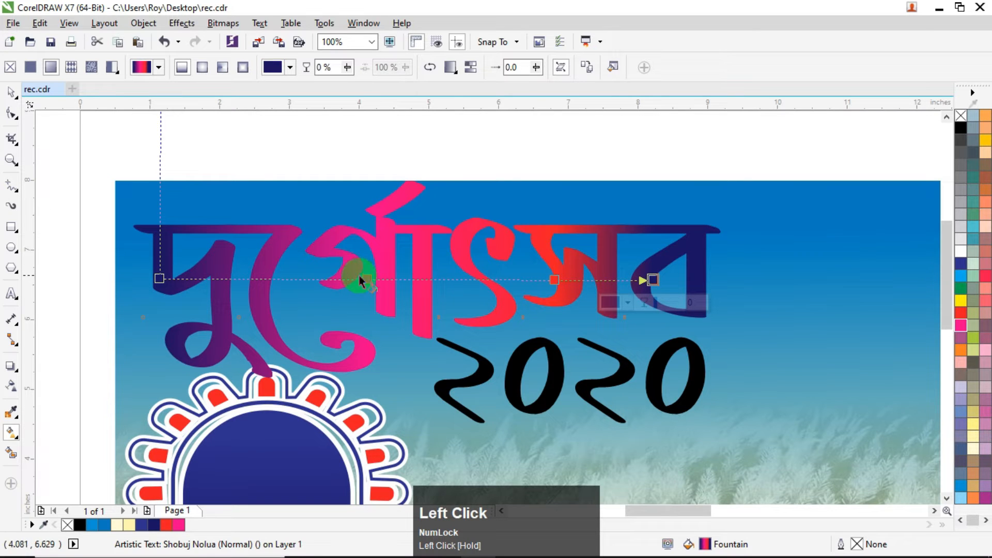
pyautogui.moveTo(159, 278); pyautogui.dragTo(225, 278)
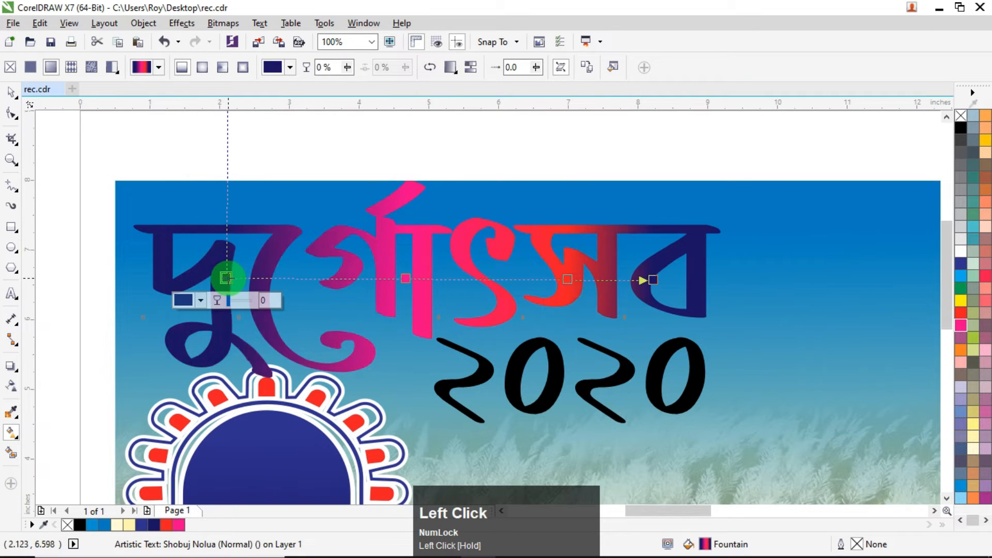
pyautogui.click(10, 92)
pyautogui.click(169, 157)
pyautogui.scroll(-1, 299, 203)
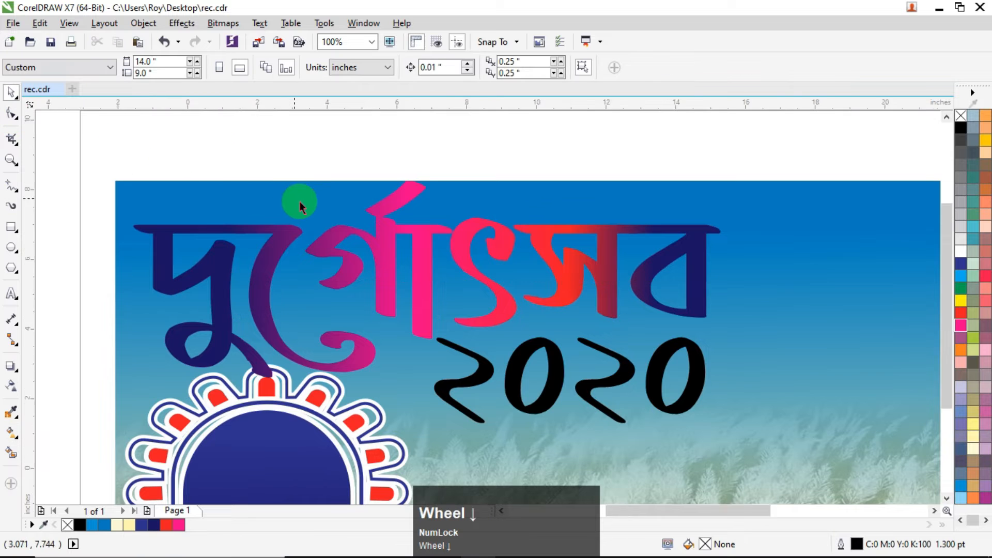
# Copy only the fill property from the word "দুর্গোৎসব" to the "২০২০" text
pyautogui.scroll(2, 310, 212)
pyautogui.click(416, 308)
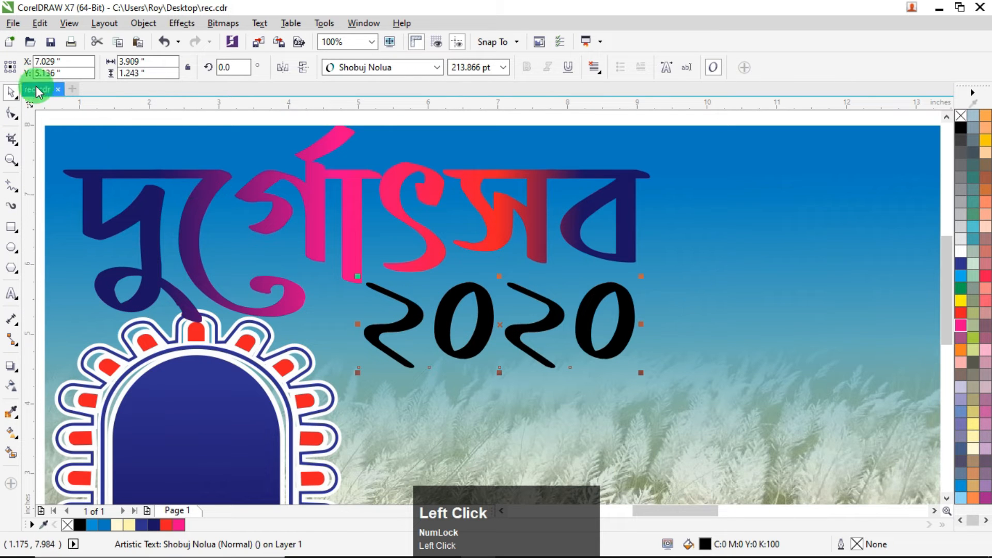
pyautogui.click(40, 24)
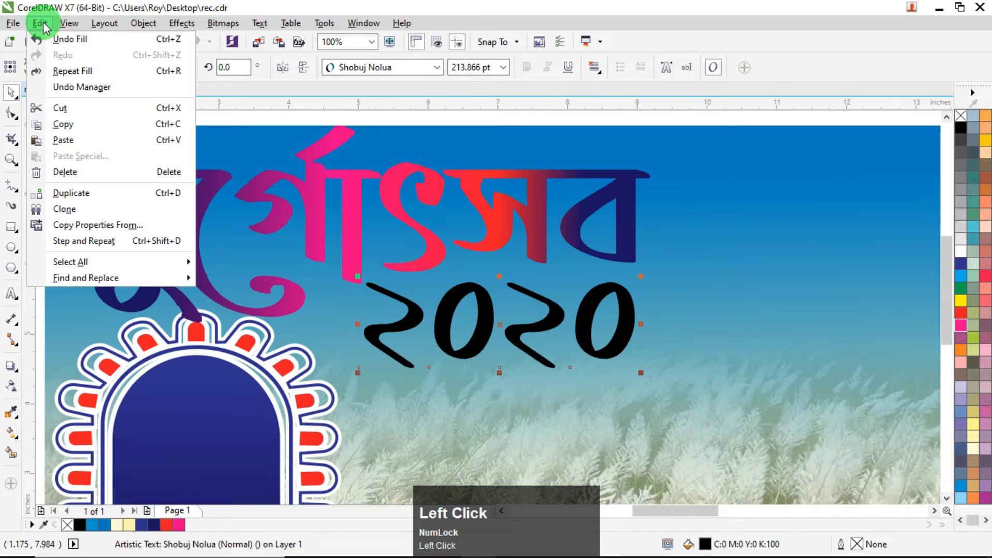
pyautogui.click(85, 224)
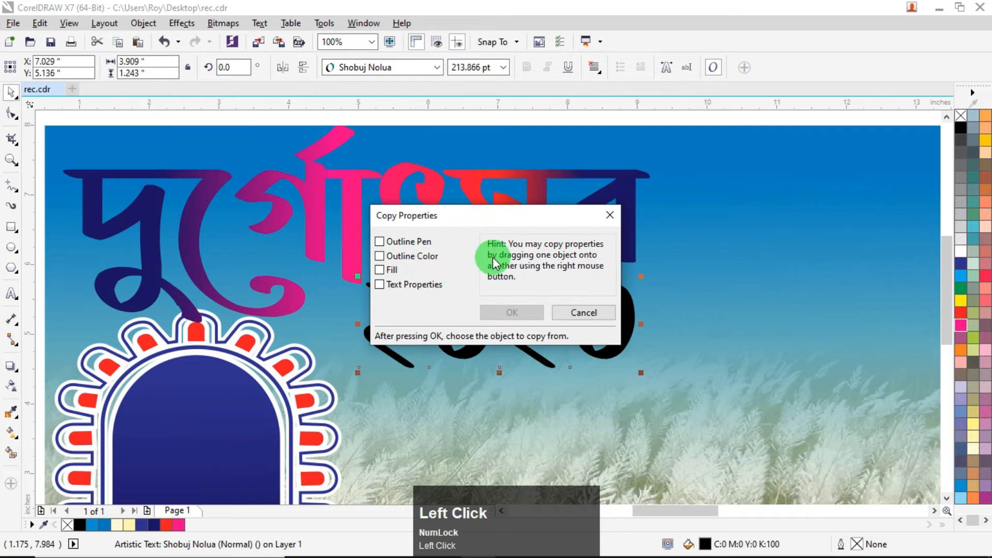
pyautogui.click(384, 269)
pyautogui.click(504, 315)
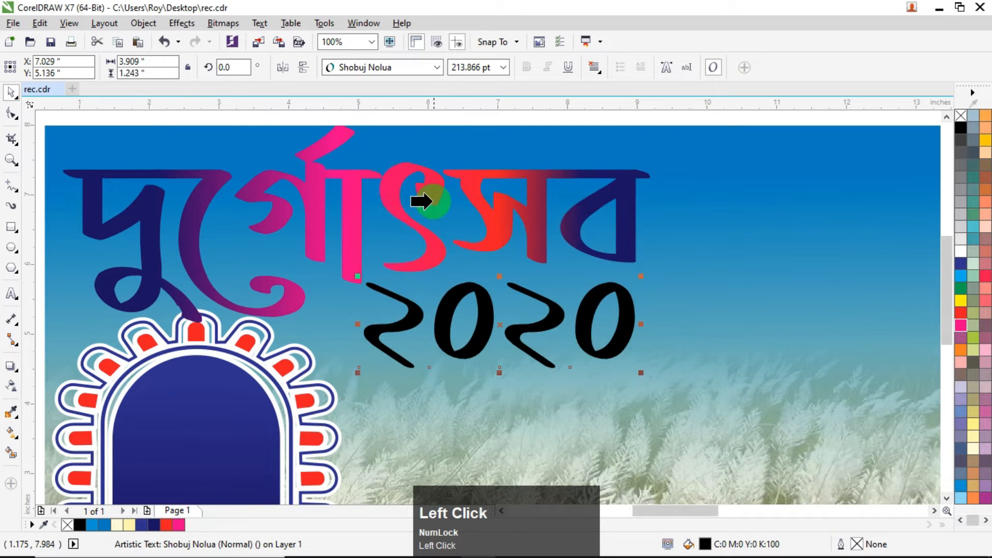
pyautogui.click(405, 197)
pyautogui.scroll(-1, 432, 232)
pyautogui.scroll(-2, 432, 232)
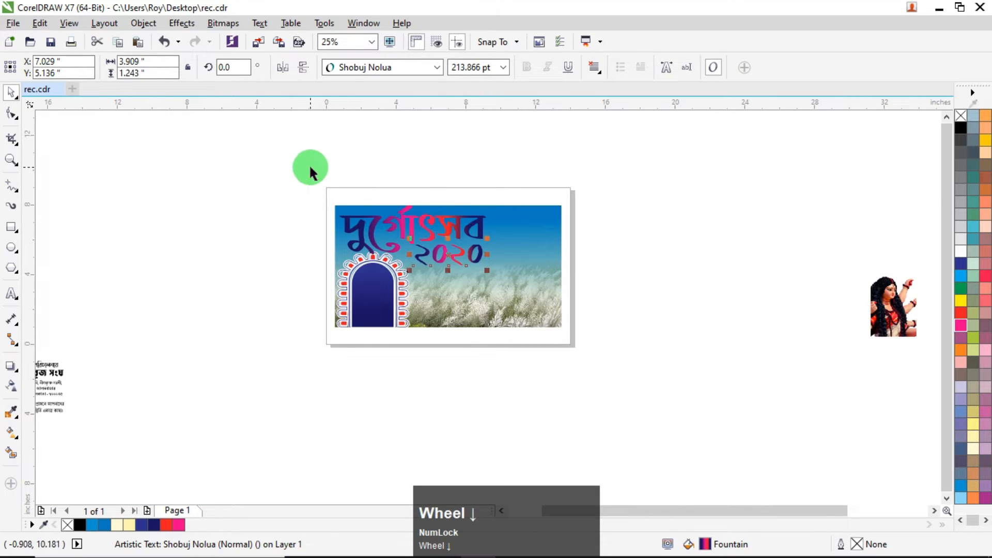
# Select both headline texts and reduce their combined height to about 3.27 inches
pyautogui.click(310, 170)
pyautogui.scroll(1, 416, 213)
pyautogui.moveTo(227, 164); pyautogui.dragTo(613, 331)
pyautogui.moveTo(412, 191); pyautogui.dragTo(413, 195)
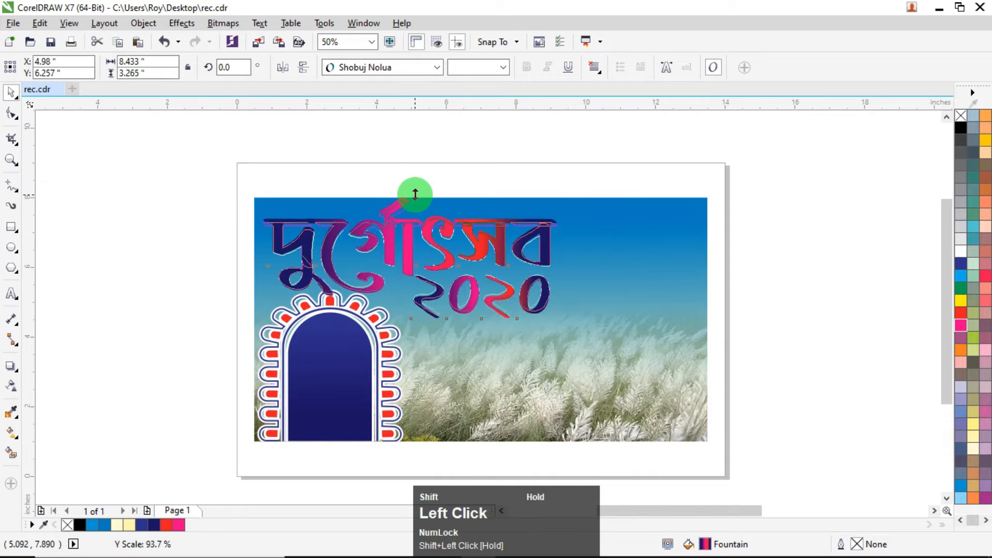
# Copy both headline texts, then give the originals a white fill and a 15-point white outline
pyautogui.click(40, 24)
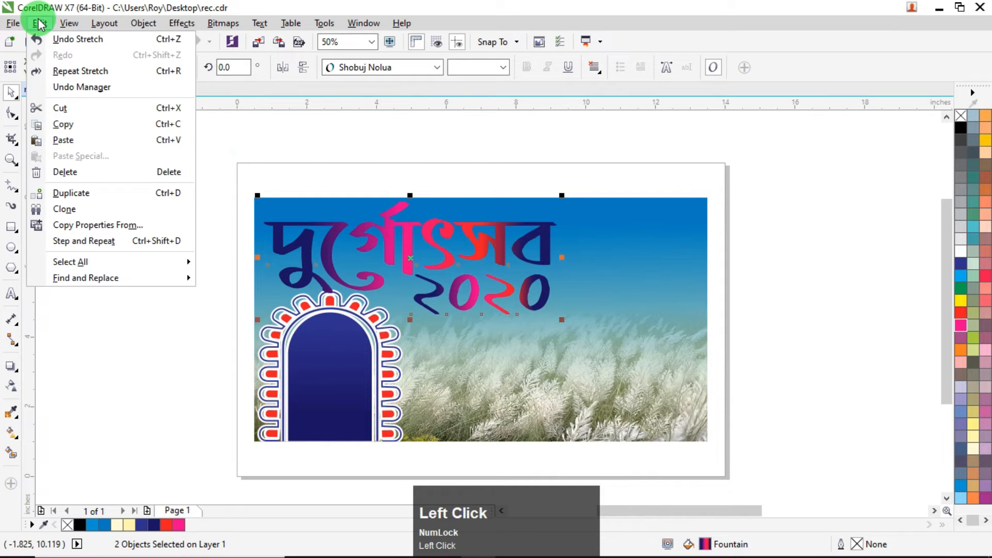
pyautogui.click(70, 120)
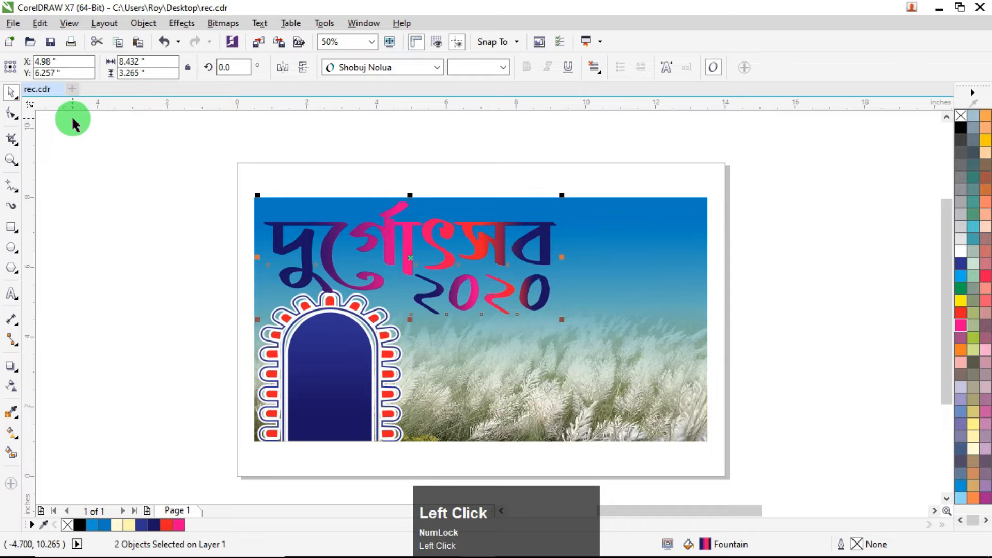
pyautogui.click(961, 253)
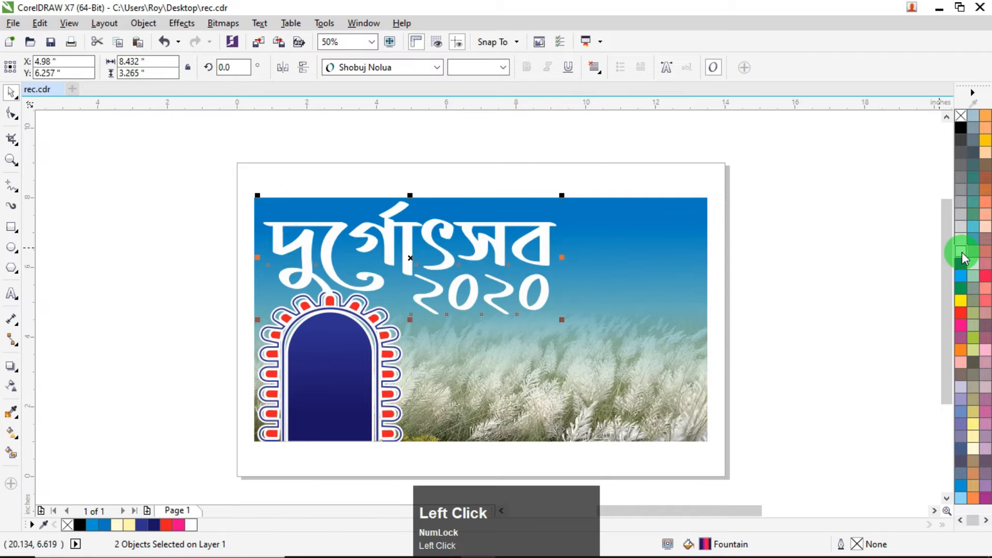
pyautogui.rightClick(962, 253)
pyautogui.scroll(2, 349, 234)
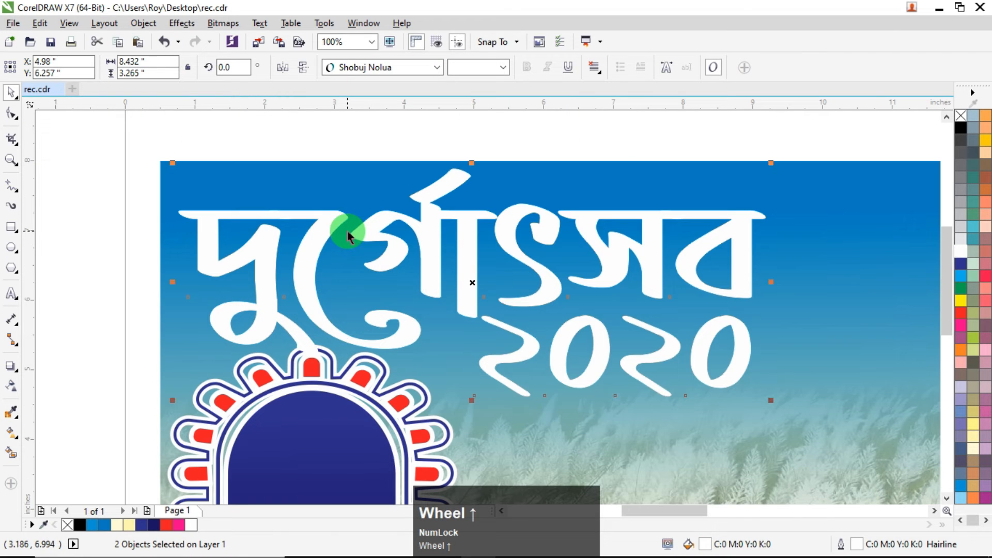
pyautogui.press('F12')
pyautogui.press('Tab')
pyautogui.write('15')
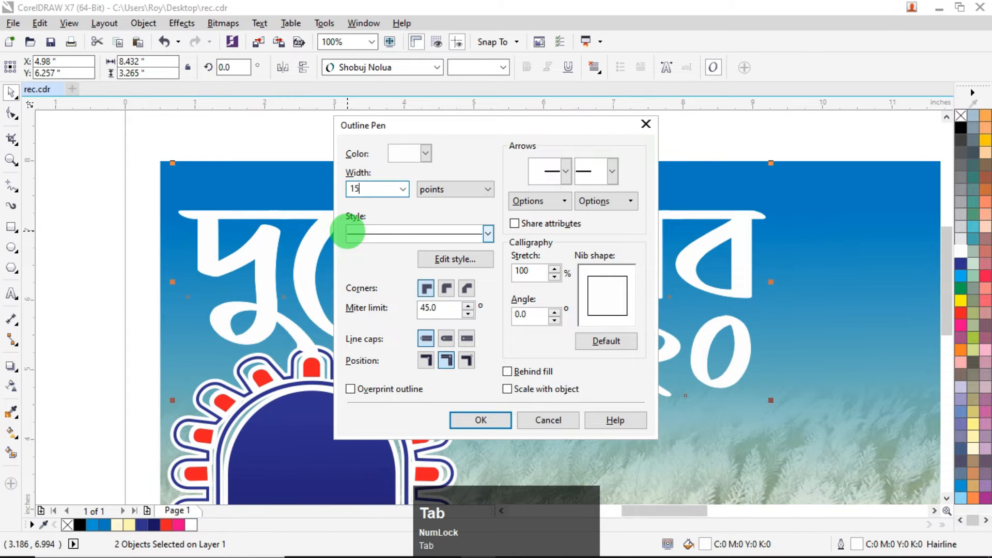
pyautogui.press('Return')
# Paste the gradient texts over the white-outlined ones and reduce the height of all four together to 3.15 inches
pyautogui.rightClick(76, 129)
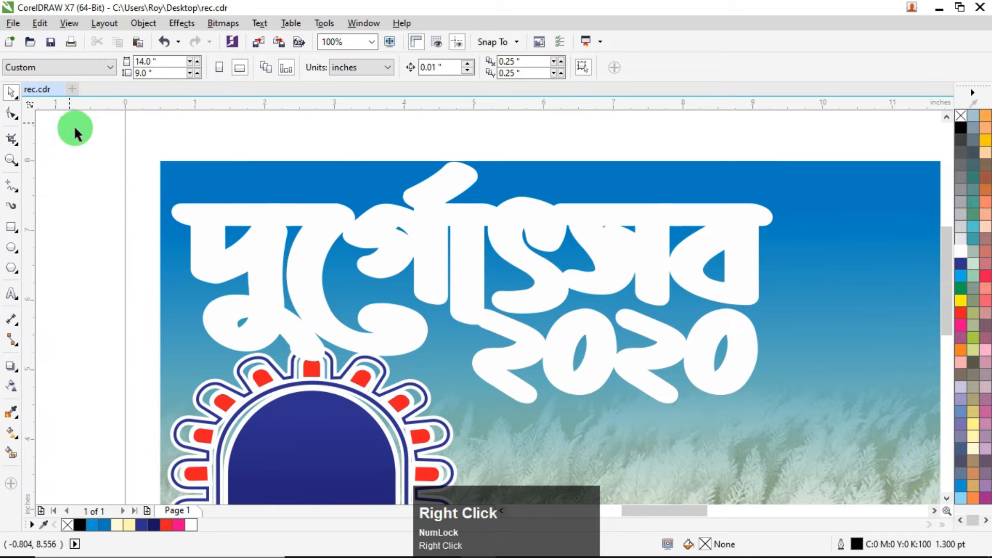
pyautogui.click(106, 217)
pyautogui.scroll(-2, 210, 217)
pyautogui.click(213, 170)
pyautogui.moveTo(520, 339); pyautogui.dragTo(519, 340)
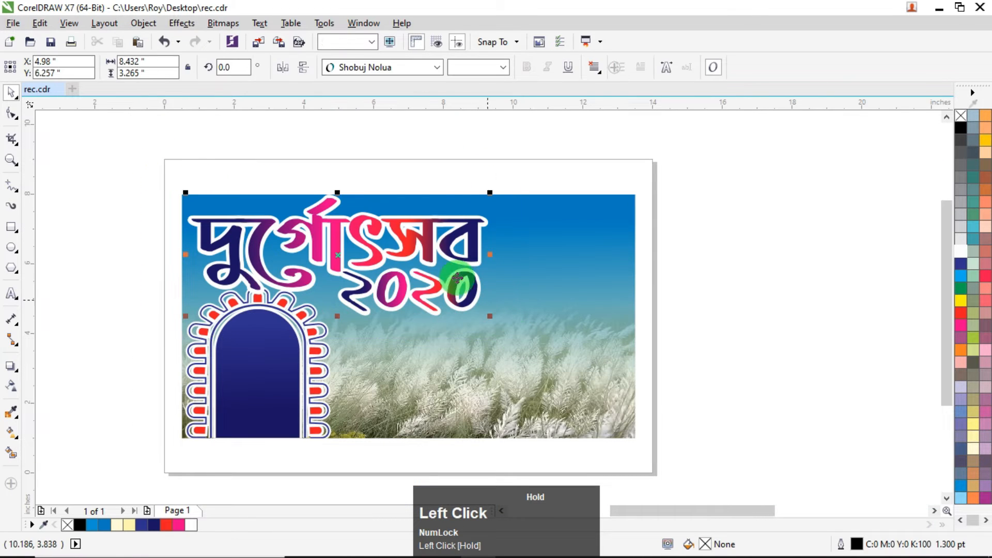
pyautogui.moveTo(336, 192); pyautogui.dragTo(343, 196)
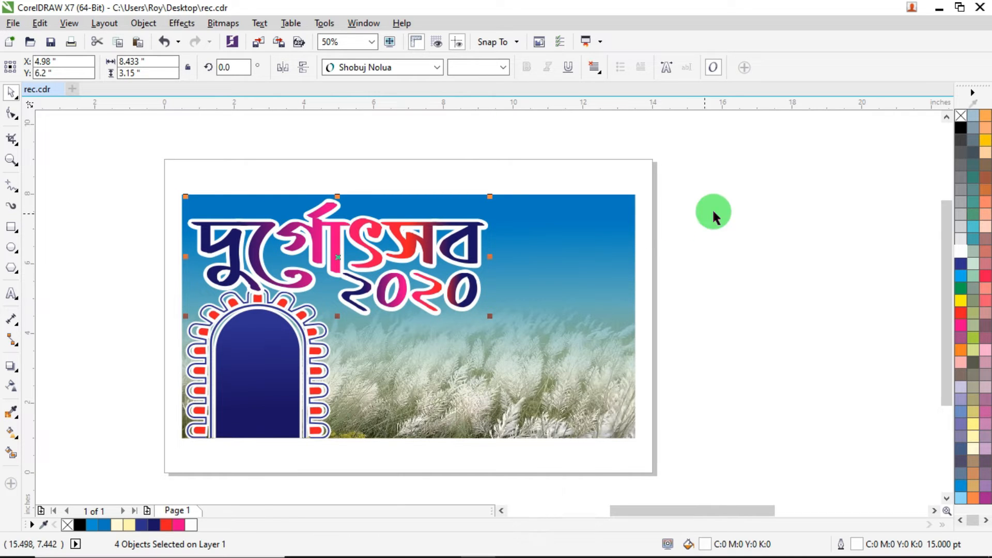
pyautogui.click(579, 247)
# Select the white-outlined copies of both headline texts, leaving the gradient texts over them in place
pyautogui.scroll(-2, 579, 247)
pyautogui.scroll(3, 512, 252)
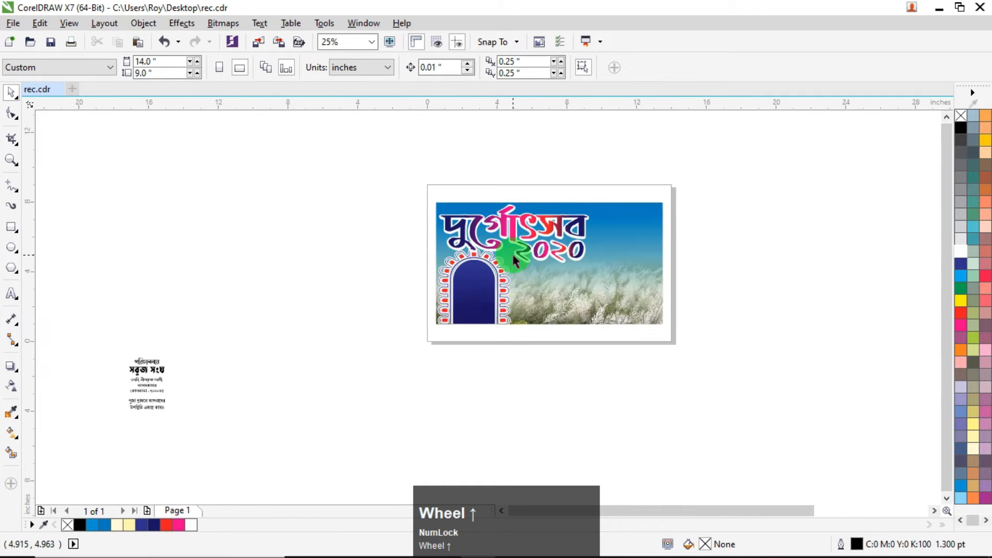
pyautogui.scroll(-1, 512, 255)
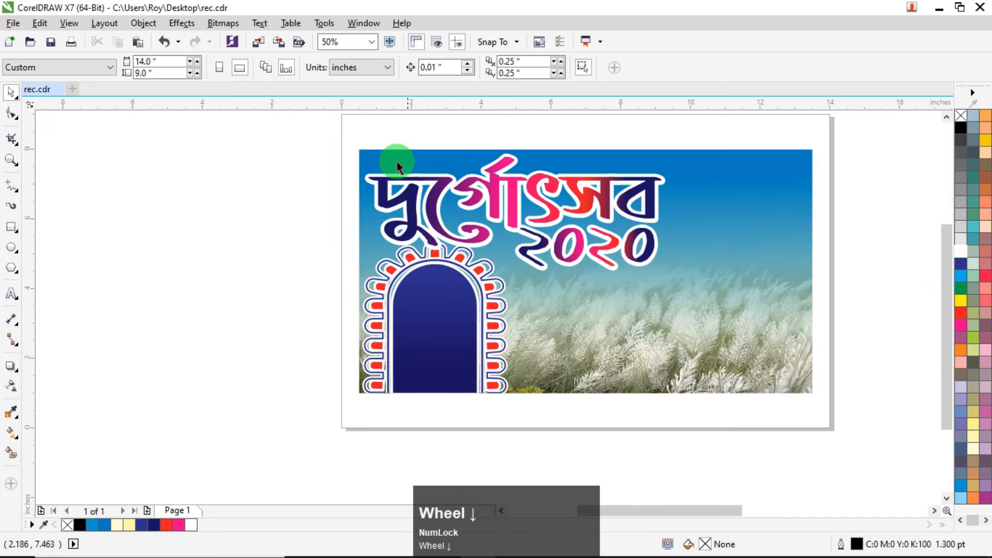
pyautogui.scroll(1, 651, 164)
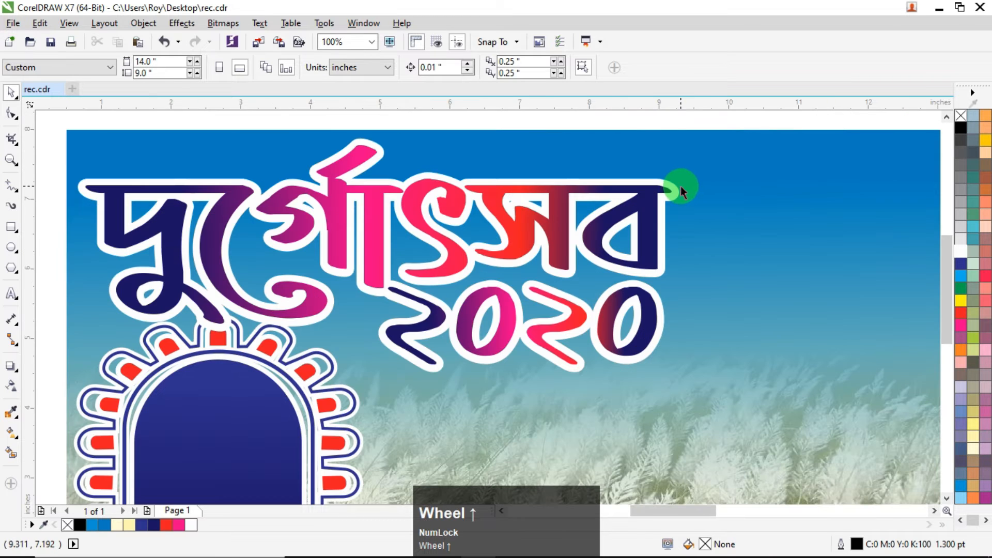
pyautogui.click(672, 186)
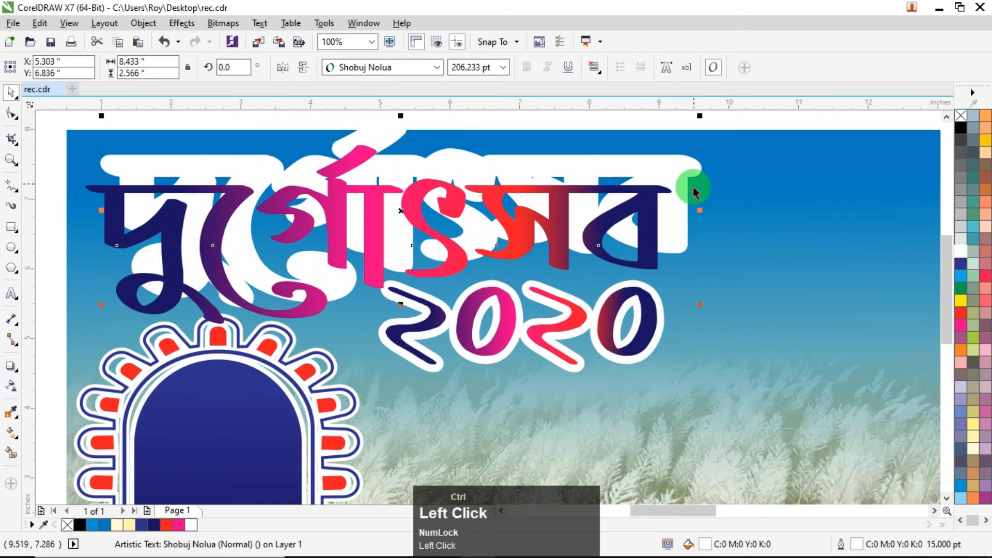
pyautogui.hotkey('ctrl', 'z')
pyautogui.keyDown('shift'); pyautogui.click(659, 302); pyautogui.keyUp('shift')
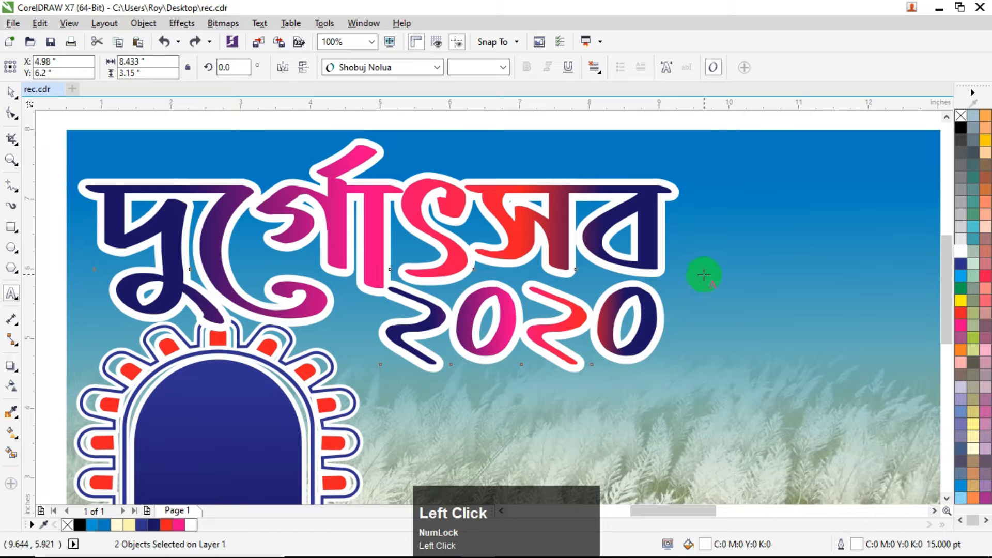
pyautogui.click(13, 94)
pyautogui.moveTo(663, 306); pyautogui.dragTo(709, 293)
pyautogui.hotkey('ctrl', 'z')
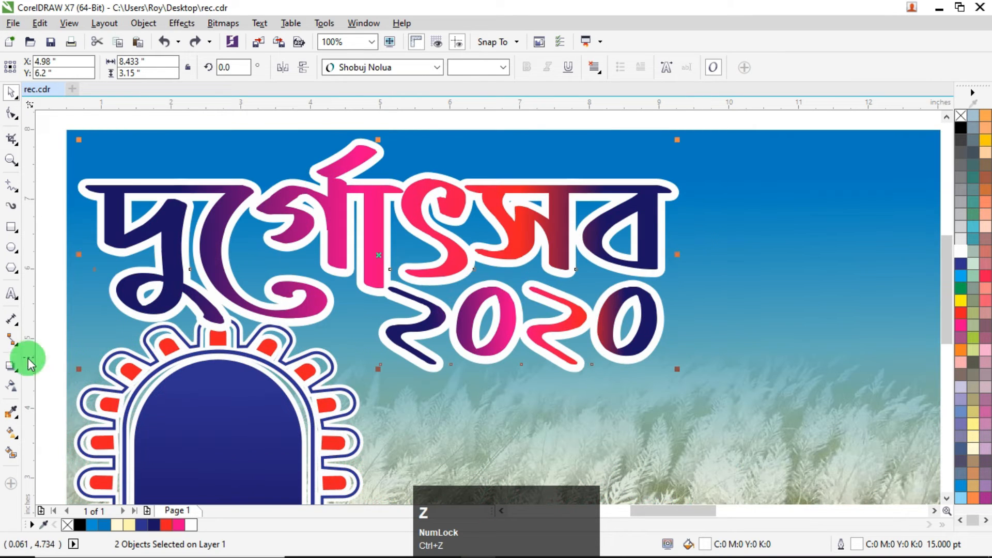
# Add a black Multiply drop shadow with 50 opacity and feather 7 beneath both white-outlined texts, pulling its end slightly lower
pyautogui.click(12, 368)
pyautogui.moveTo(403, 339); pyautogui.dragTo(389, 369)
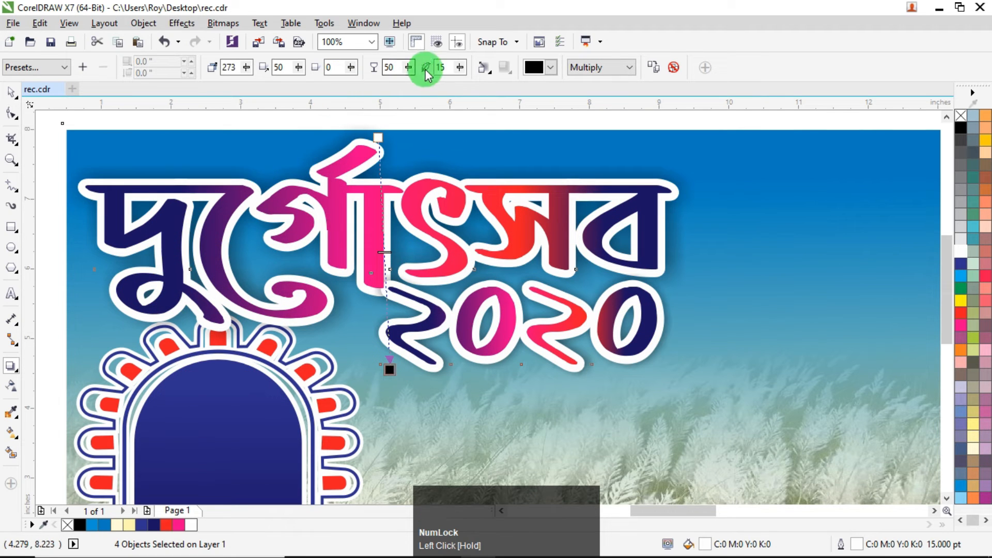
pyautogui.click(459, 69)
pyautogui.moveTo(390, 369); pyautogui.dragTo(391, 375)
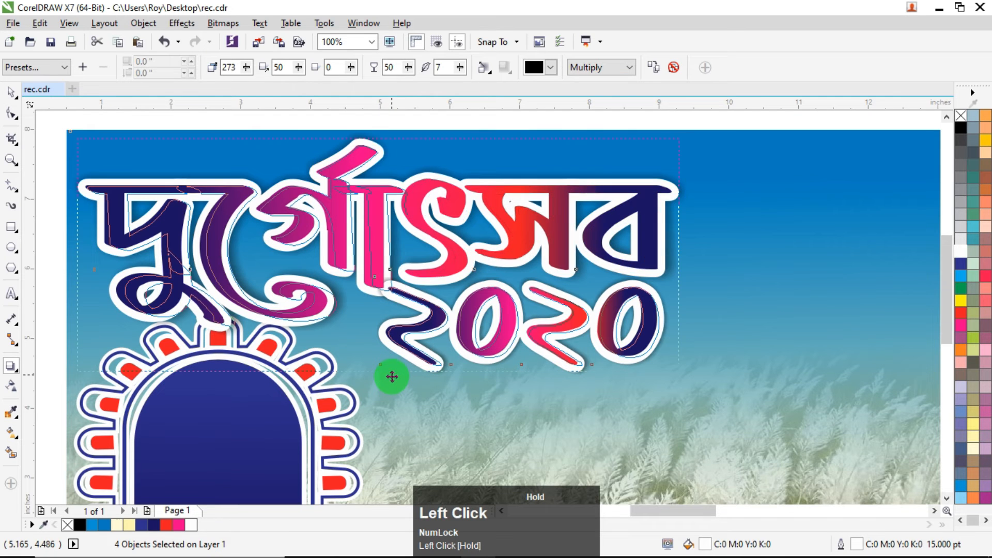
pyautogui.scroll(2, 392, 376)
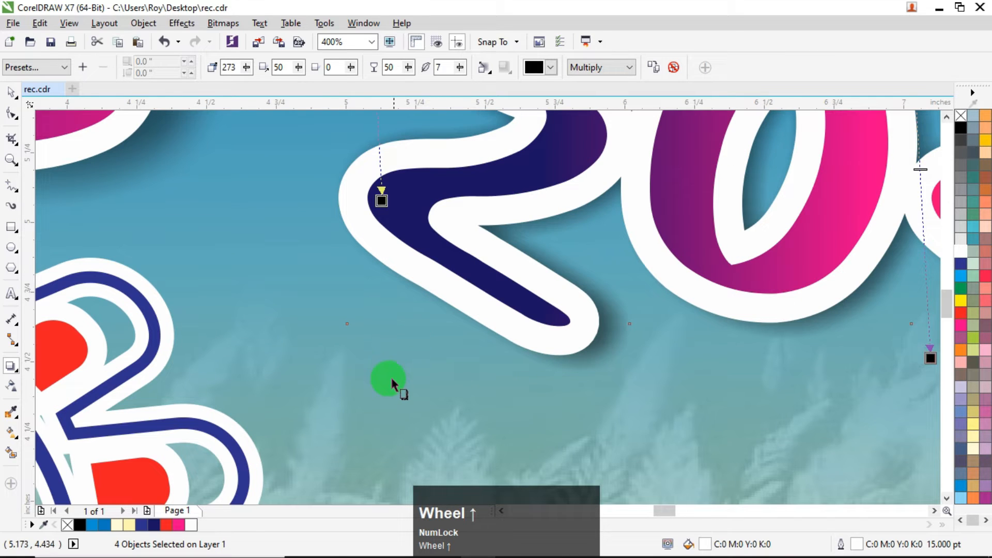
pyautogui.moveTo(381, 202); pyautogui.dragTo(382, 222)
pyautogui.scroll(-3, 383, 222)
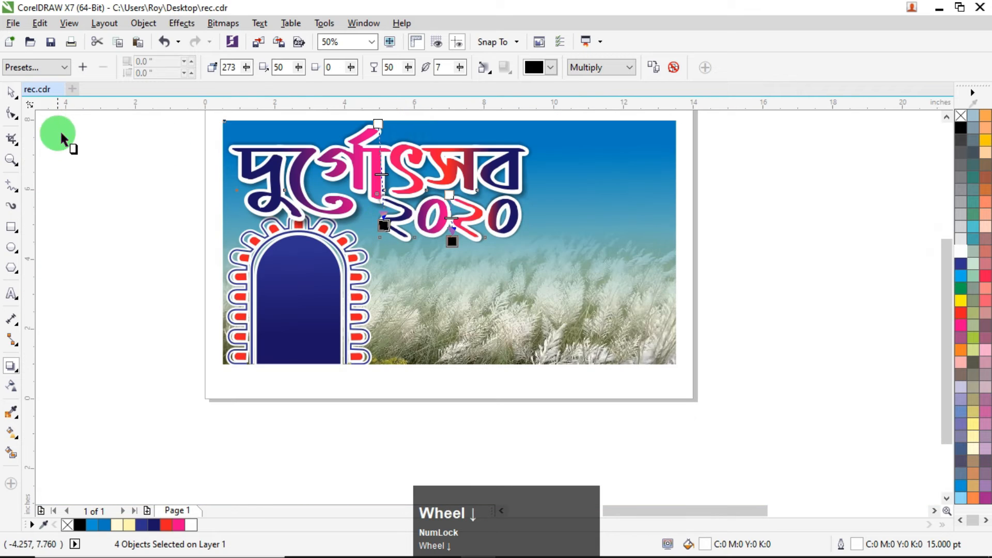
pyautogui.click(10, 92)
pyautogui.click(73, 135)
# Move the Durga goddess image beside the page and enlarge it to about 5.14 by 7.71 inches
pyautogui.scroll(-2, 225, 213)
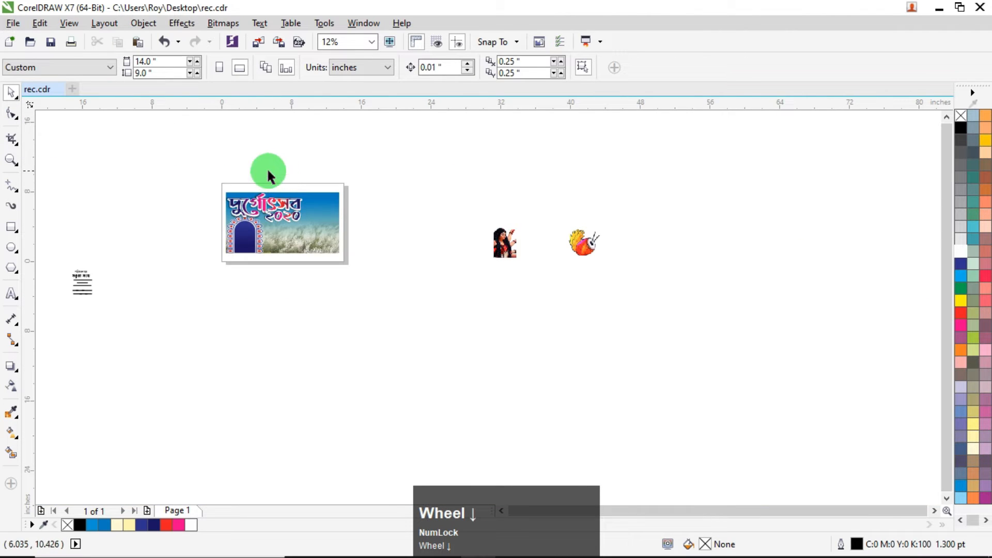
pyautogui.scroll(2, 268, 170)
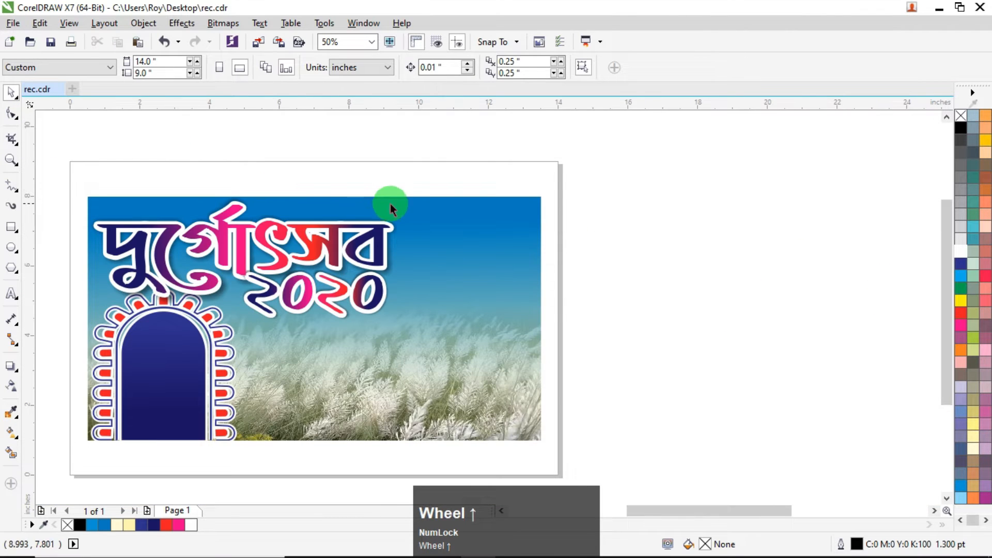
pyautogui.scroll(-1, 399, 202)
pyautogui.moveTo(800, 303); pyautogui.dragTo(516, 223)
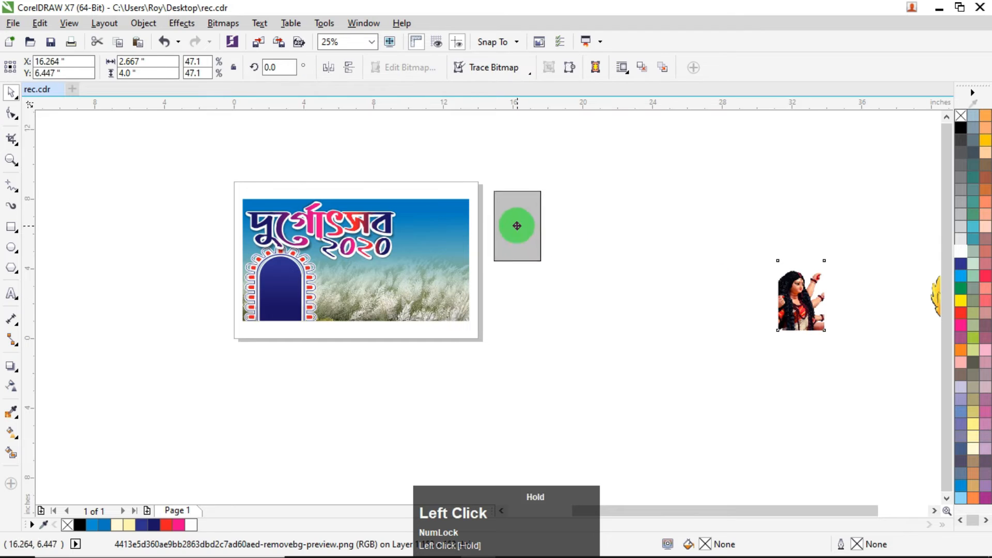
pyautogui.moveTo(542, 264); pyautogui.dragTo(588, 328)
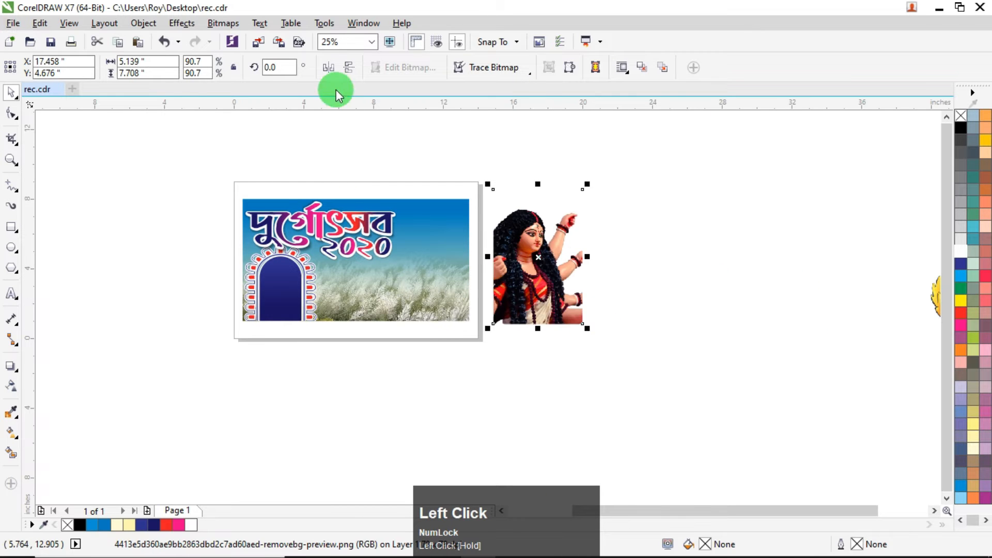
# Mirror the goddess image horizontally and align it with the background's top and right edges, in front of all objects
pyautogui.click(328, 67)
pyautogui.keyDown('shift'); pyautogui.click(454, 203); pyautogui.keyUp('shift')
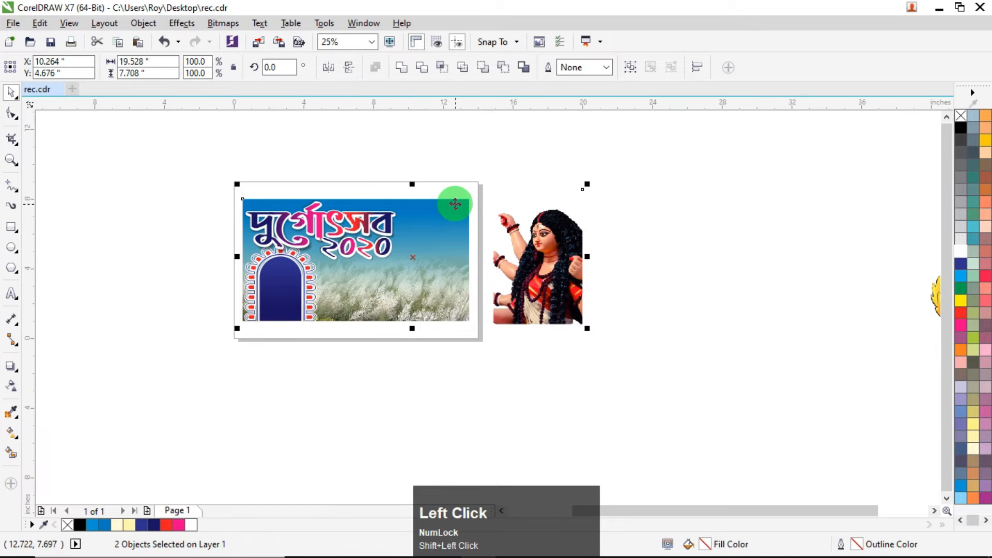
pyautogui.press('t')
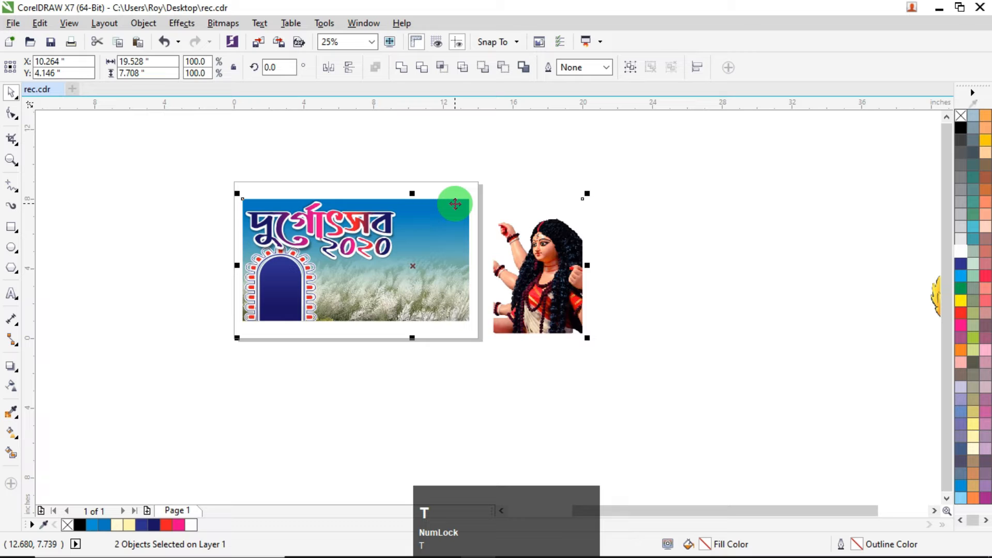
pyautogui.press('r')
pyautogui.click(425, 329)
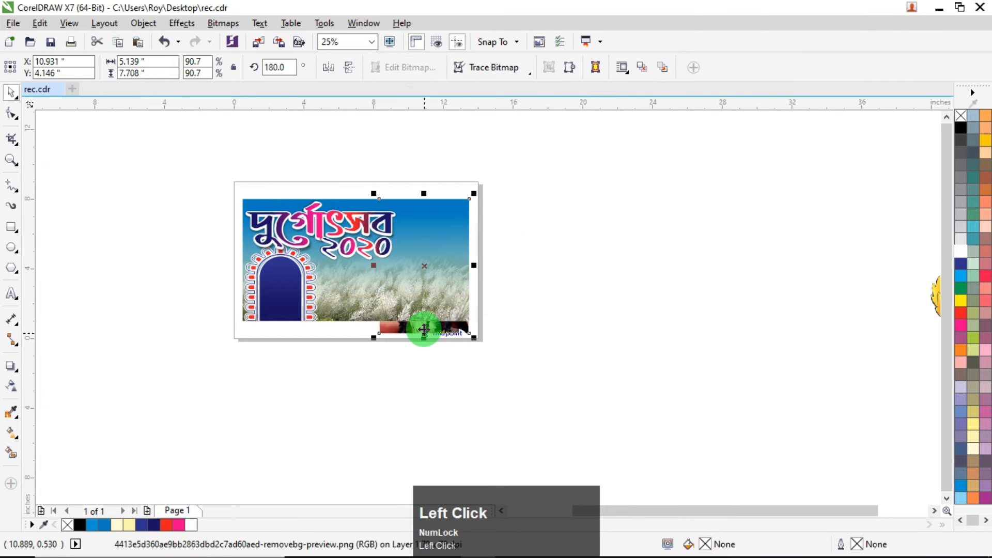
pyautogui.hotkey('ctrl', 'Home')
# Move the goddess image off the banner and crop away the empty area above her head, to about 6.82 inches high
pyautogui.moveTo(450, 284); pyautogui.dragTo(577, 285)
pyautogui.click(12, 115)
pyautogui.click(11, 140)
pyautogui.moveTo(596, 333); pyautogui.dragTo(500, 222)
pyautogui.doubleClick(550, 238)
pyautogui.click(4, 93)
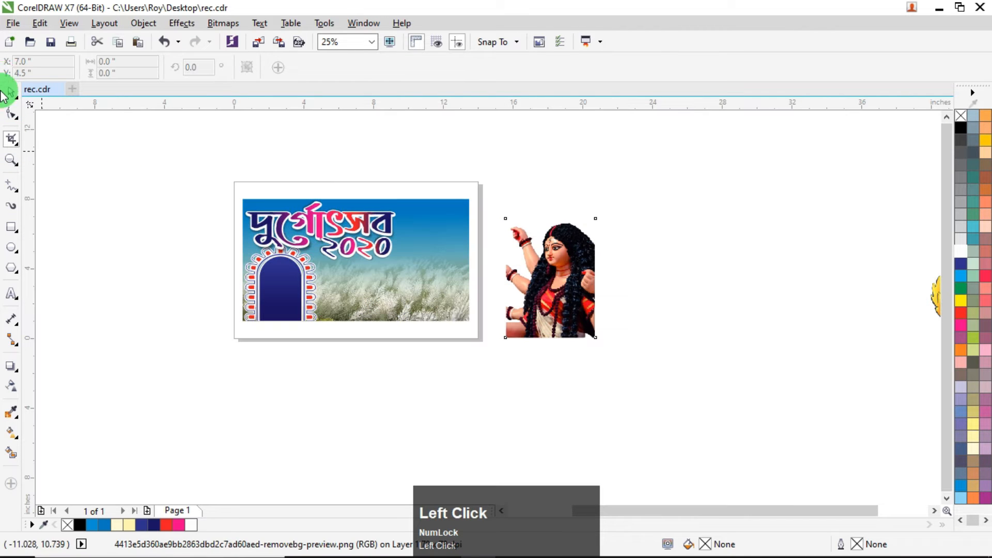
# Align the cropped goddess image with the top and right edges of the banner background
pyautogui.keyDown('shift'); pyautogui.click(434, 309); pyautogui.keyUp('shift')
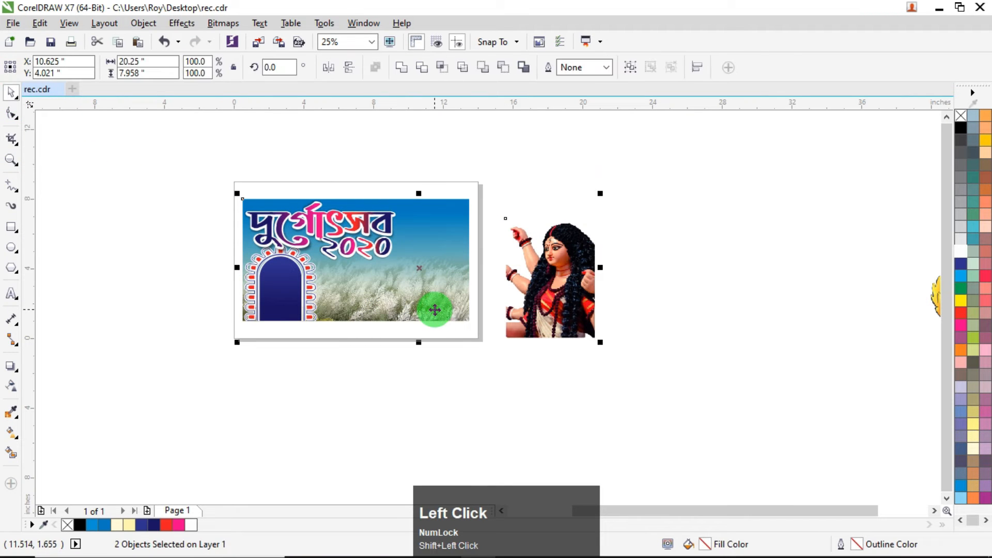
pyautogui.press('t')
pyautogui.press('r')
pyautogui.click(454, 221)
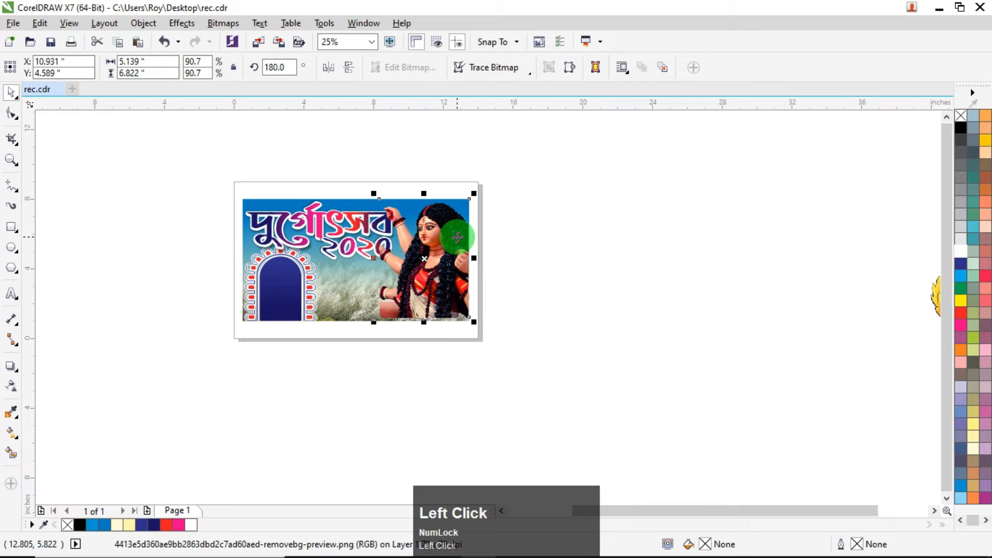
pyautogui.scroll(5, 461, 330)
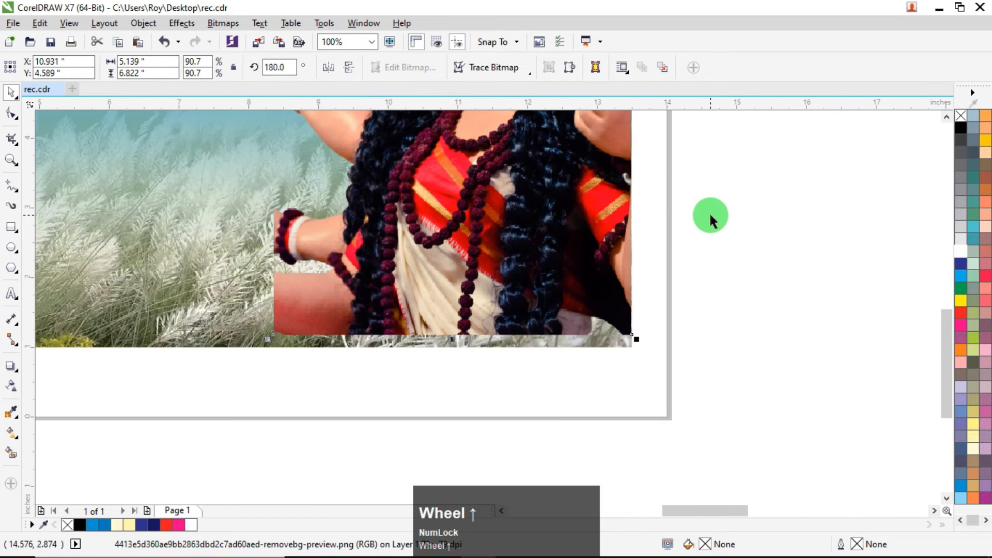
pyautogui.click(709, 211)
pyautogui.moveTo(526, 233); pyautogui.dragTo(586, 215)
pyautogui.hotkey('ctrl', 'z')
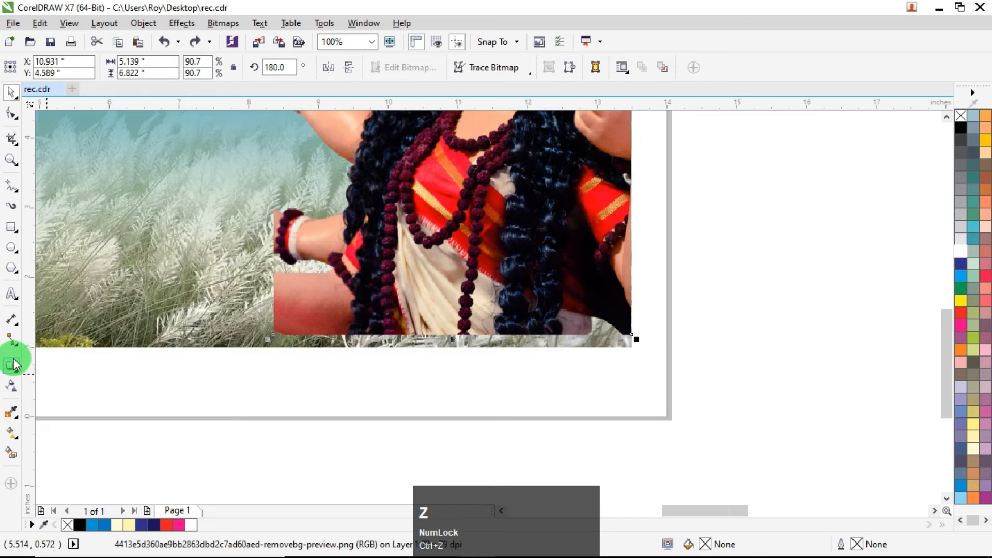
# Apply a vertical linear transparency that fades the lower part of the goddess image into the kash flowers
pyautogui.click(18, 391)
pyautogui.click(388, 234)
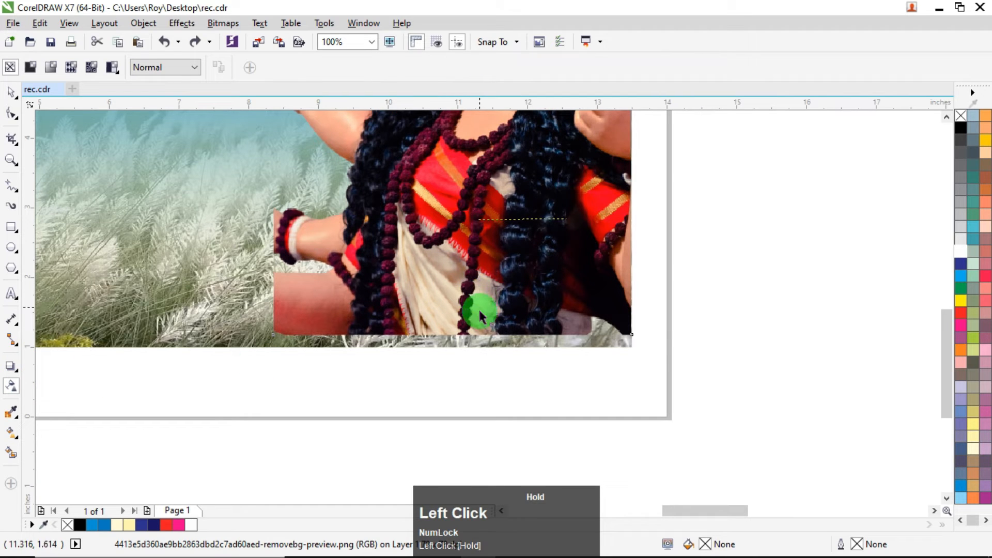
pyautogui.moveTo(478, 337); pyautogui.dragTo(477, 335)
pyautogui.moveTo(479, 219); pyautogui.dragTo(479, 240)
pyautogui.moveTo(478, 334); pyautogui.dragTo(479, 309)
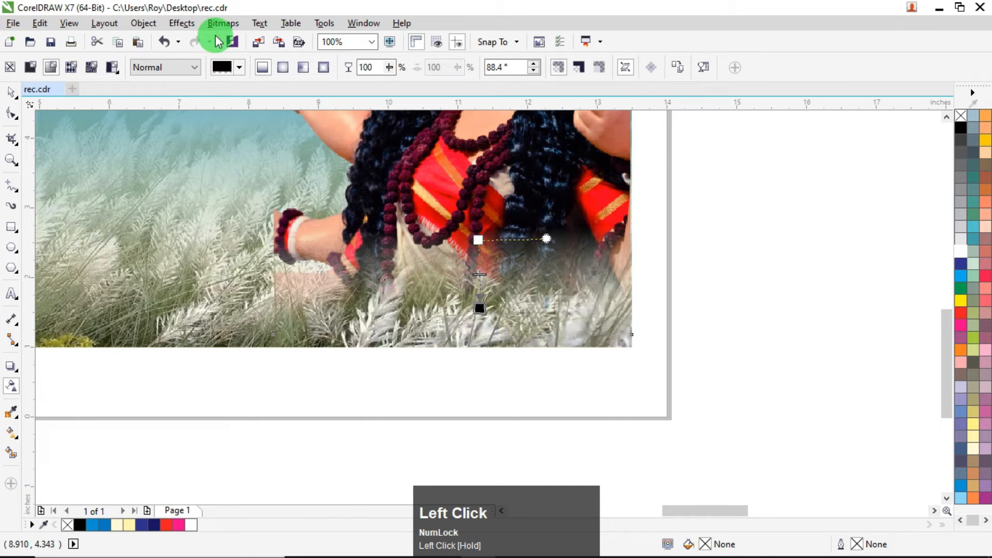
# Convert the faded goddess image to a 300 dpi CMYK bitmap with anti-aliasing and a transparent background
pyautogui.click(226, 24)
pyautogui.click(262, 48)
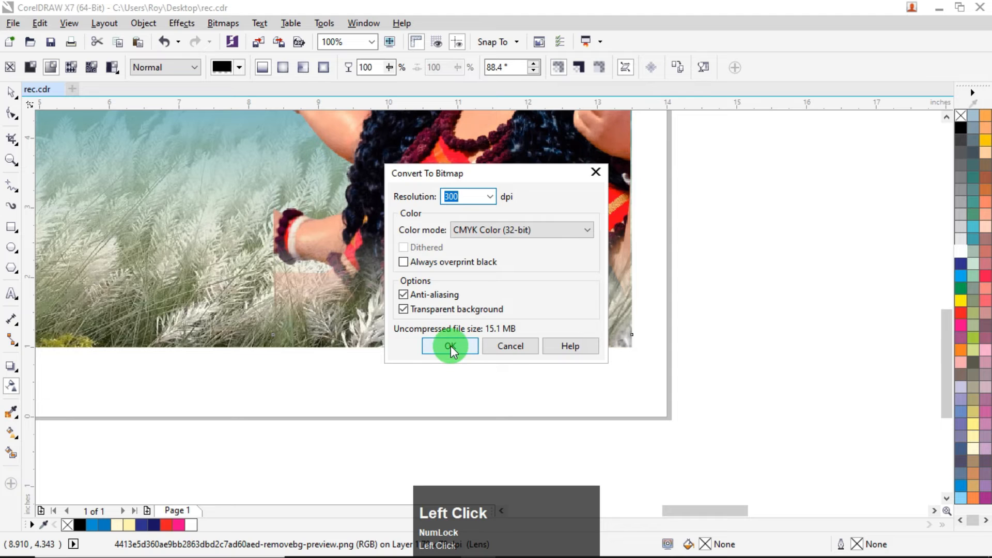
pyautogui.click(450, 346)
pyautogui.scroll(-2, 470, 313)
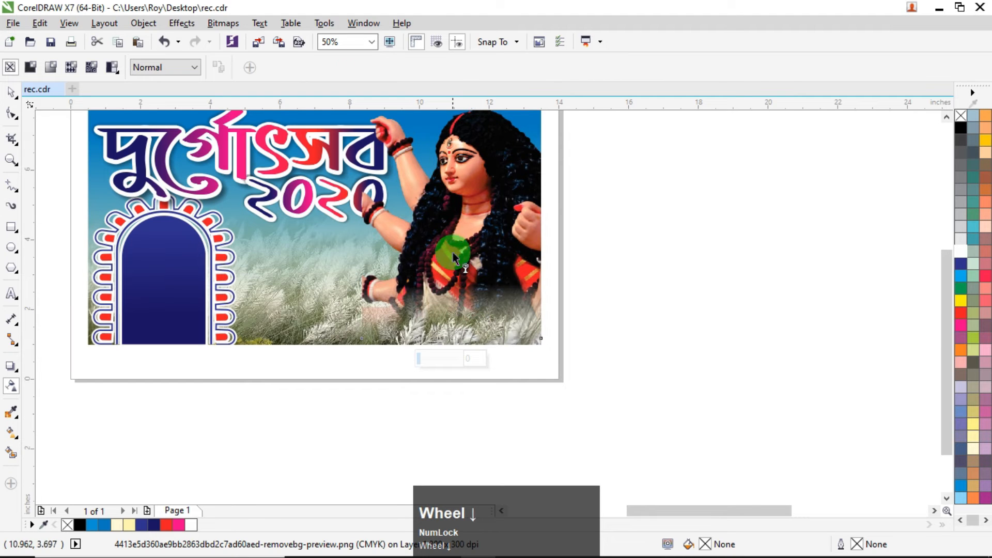
# Apply a horizontal linear transparency that fades out the goddess's arms on the side facing the headline
pyautogui.moveTo(418, 233); pyautogui.dragTo(372, 233)
pyautogui.scroll(3, 370, 230)
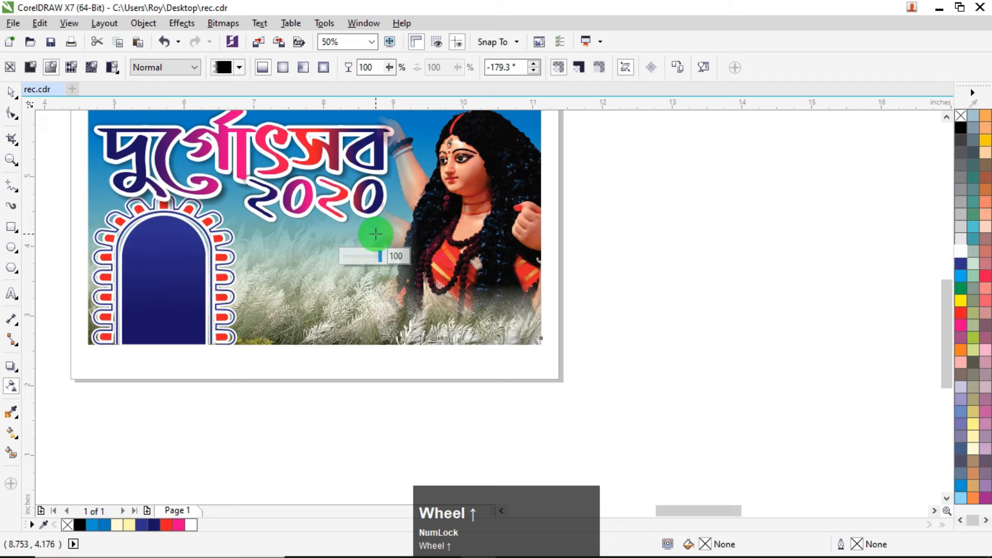
pyautogui.click(548, 232)
pyautogui.moveTo(547, 232); pyautogui.dragTo(413, 232)
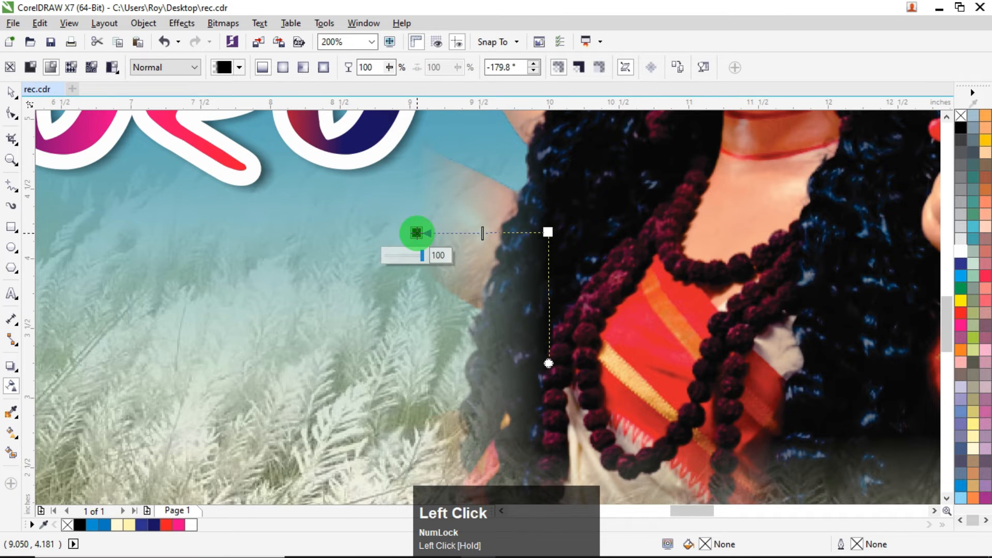
pyautogui.scroll(-2, 415, 233)
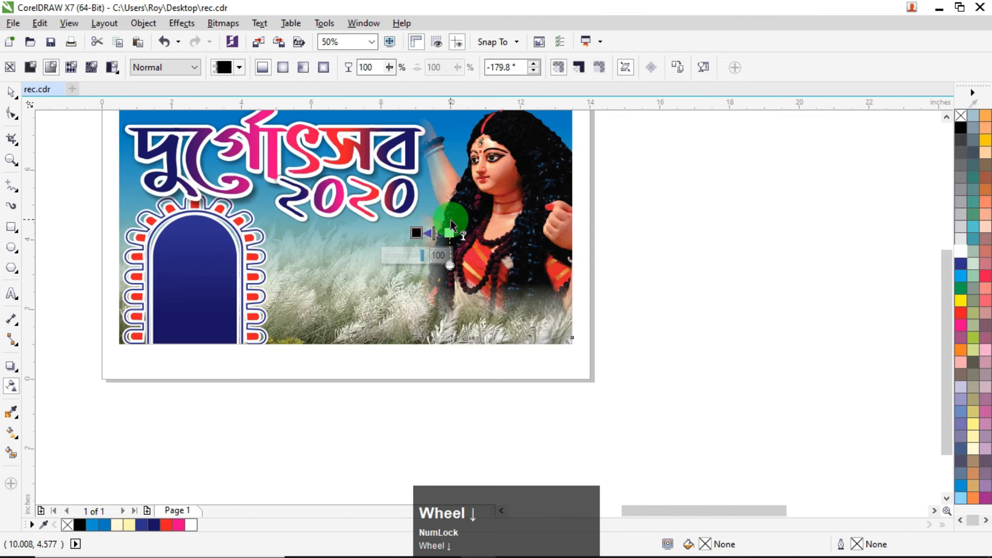
pyautogui.moveTo(449, 233); pyautogui.dragTo(460, 231)
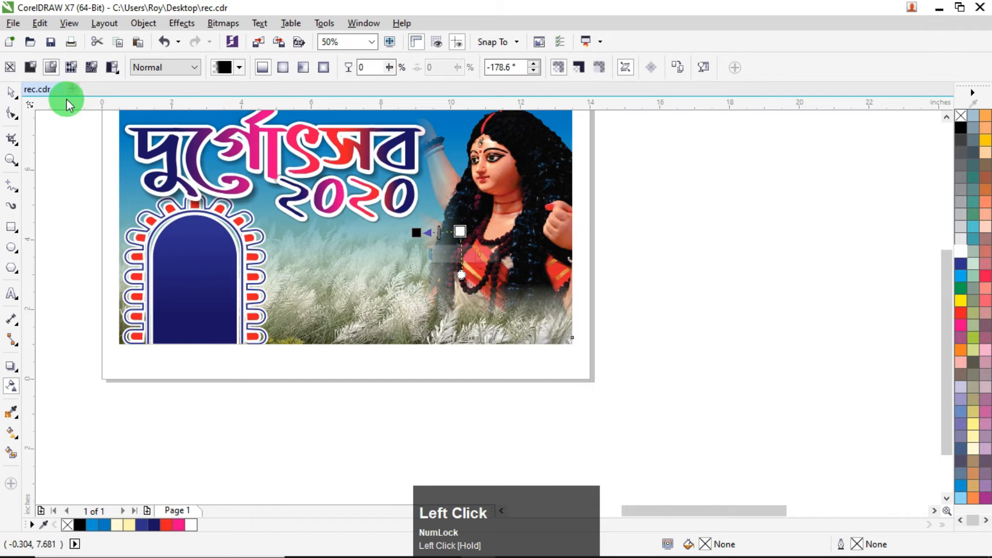
pyautogui.click(11, 92)
pyautogui.click(11, 115)
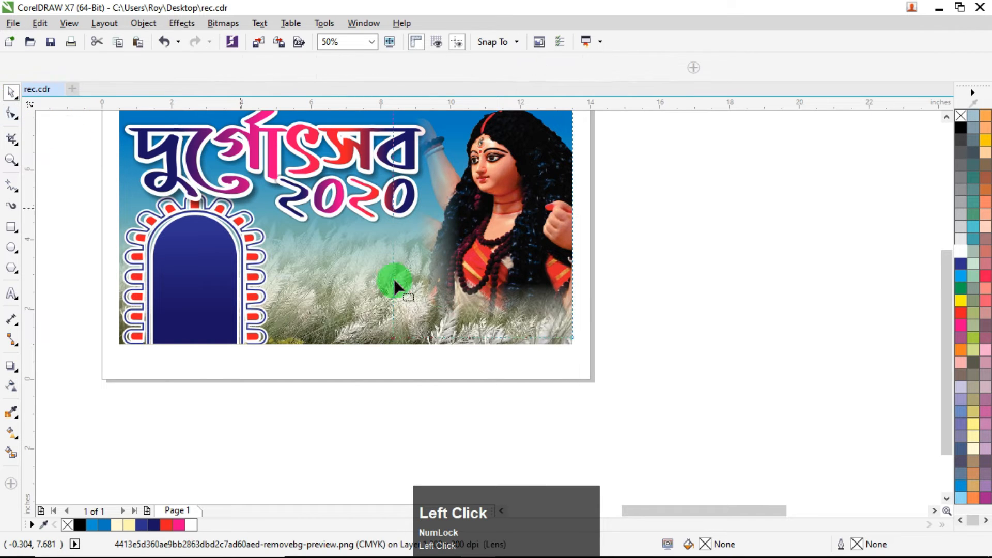
pyautogui.moveTo(393, 339); pyautogui.dragTo(392, 305)
pyautogui.click(334, 201)
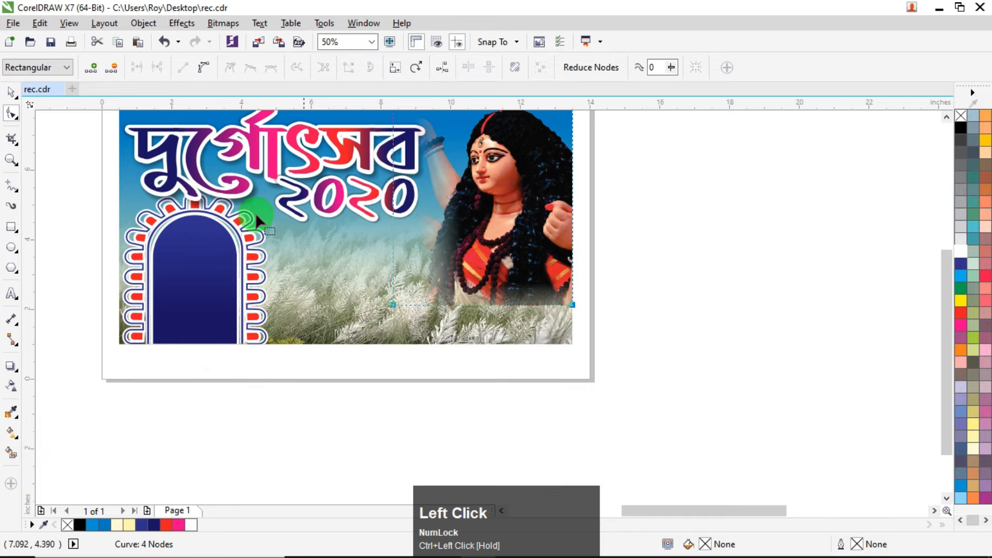
pyautogui.hotkey('ctrl', 'z')
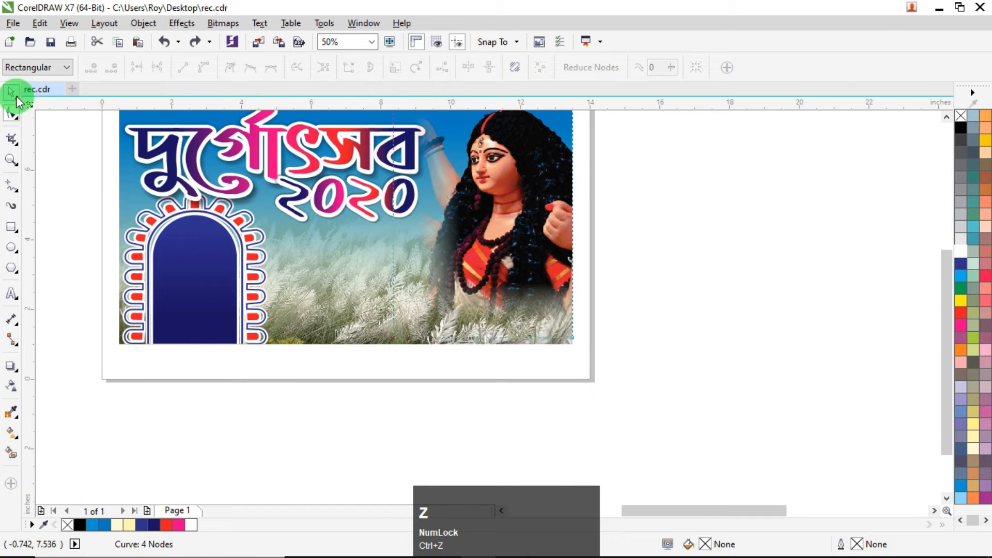
# Trim the bottom of the goddess bitmap by raising its two lower corner nodes straight up with the Shape tool
pyautogui.click(11, 92)
pyautogui.scroll(1, 550, 279)
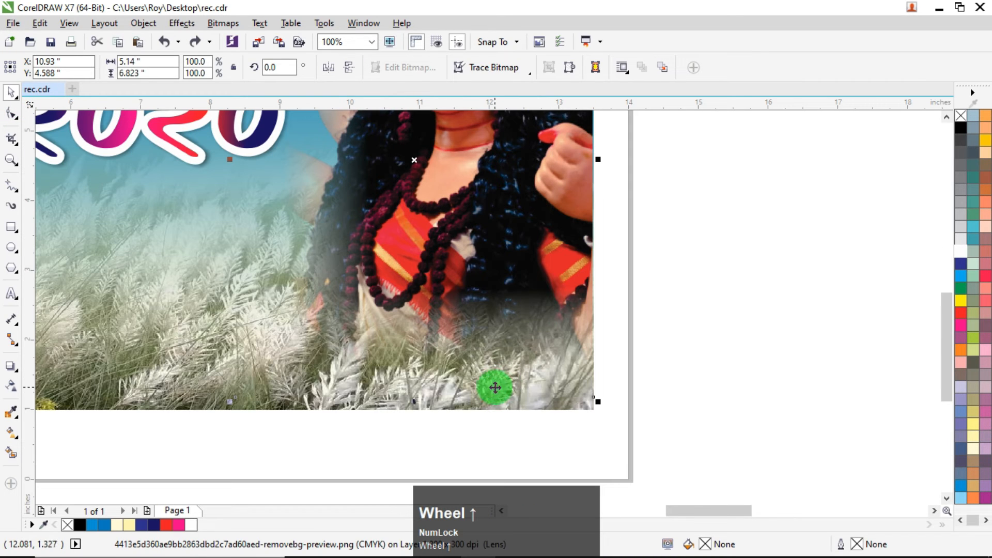
pyautogui.click(11, 113)
pyautogui.moveTo(655, 368); pyautogui.dragTo(236, 357)
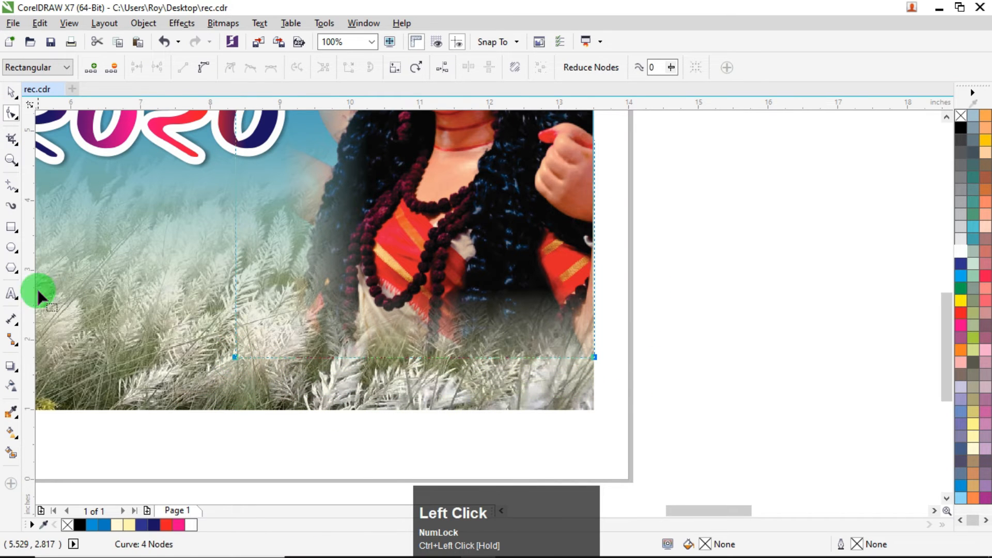
# Convert the trimmed goddess image to a 300 dpi CMYK bitmap with anti-aliasing and a transparent background
pyautogui.click(11, 386)
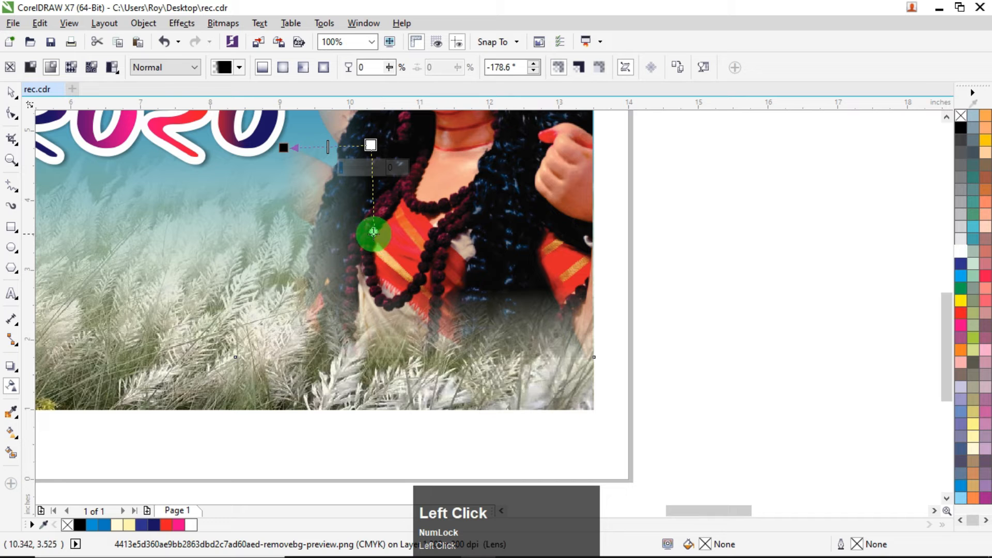
pyautogui.click(221, 22)
pyautogui.click(250, 39)
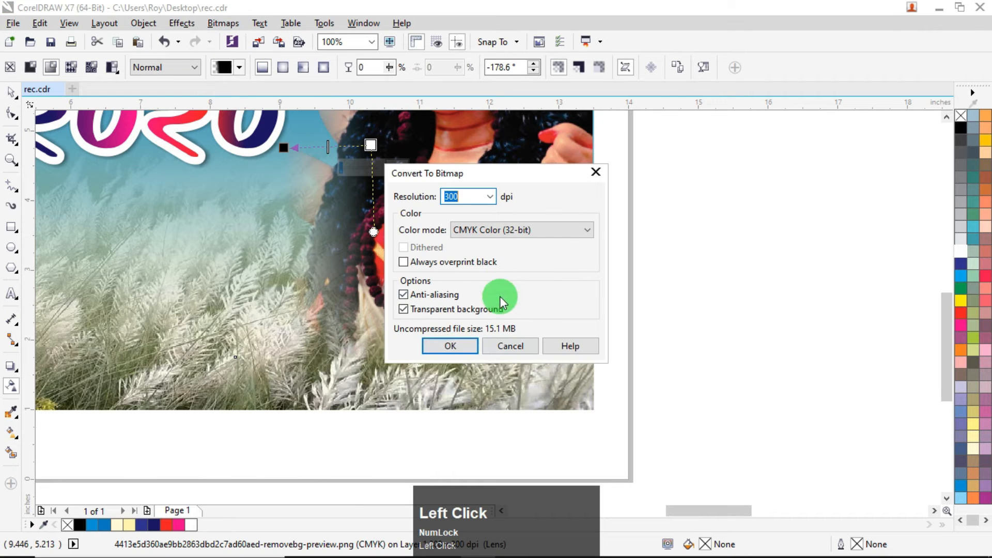
pyautogui.click(450, 345)
pyautogui.scroll(-2, 450, 338)
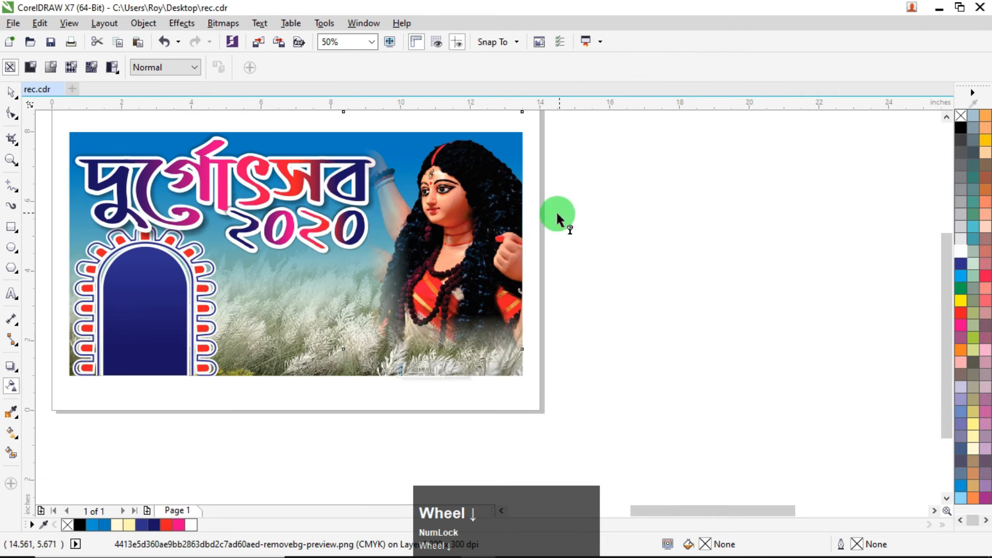
# Apply a short vertical linear transparency that fades the bottom edge of the goddess bitmap into the kash flowers
pyautogui.scroll(2, 468, 293)
pyautogui.moveTo(460, 303); pyautogui.dragTo(462, 364)
pyautogui.moveTo(459, 304); pyautogui.dragTo(461, 291)
pyautogui.scroll(-2, 463, 318)
pyautogui.click(3, 94)
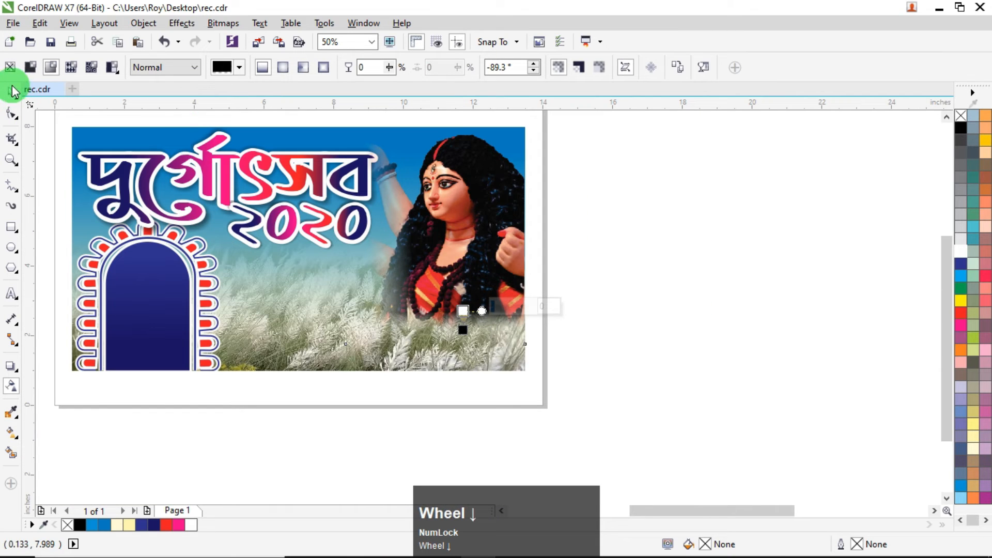
# Enlarge the goddess image proportionally to 115.4% past the banner's bottom edge and shift its linear transparency fade lower
pyautogui.click(384, 333)
pyautogui.moveTo(346, 354); pyautogui.dragTo(310, 387)
pyautogui.scroll(2, 470, 366)
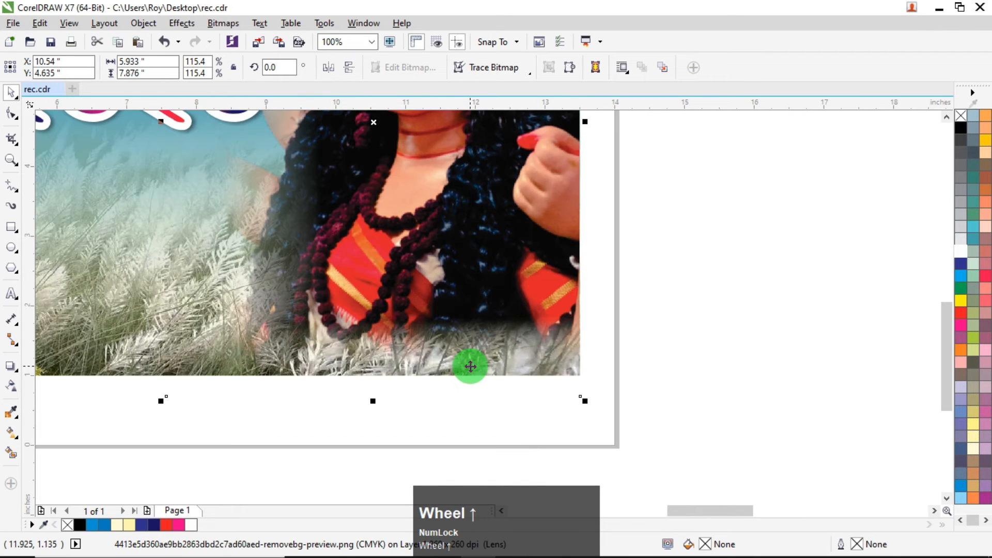
pyautogui.click(11, 386)
pyautogui.moveTo(437, 319)
pyautogui.mouseDown()
pyautogui.moveTo(435, 391)
pyautogui.moveTo(437, 335)
pyautogui.mouseUp()
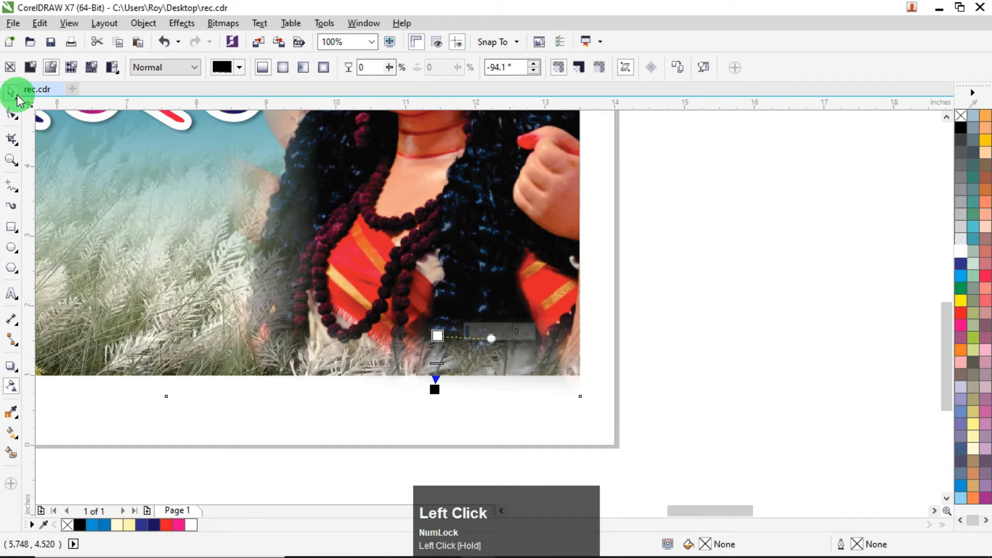
pyautogui.click(15, 94)
# Trim the overhanging bottom of the goddess bitmap with the Shape tool, raising its two lower nodes to the banner's bottom edge
pyautogui.scroll(-1, 215, 289)
pyautogui.click(484, 284)
pyautogui.click(325, 219)
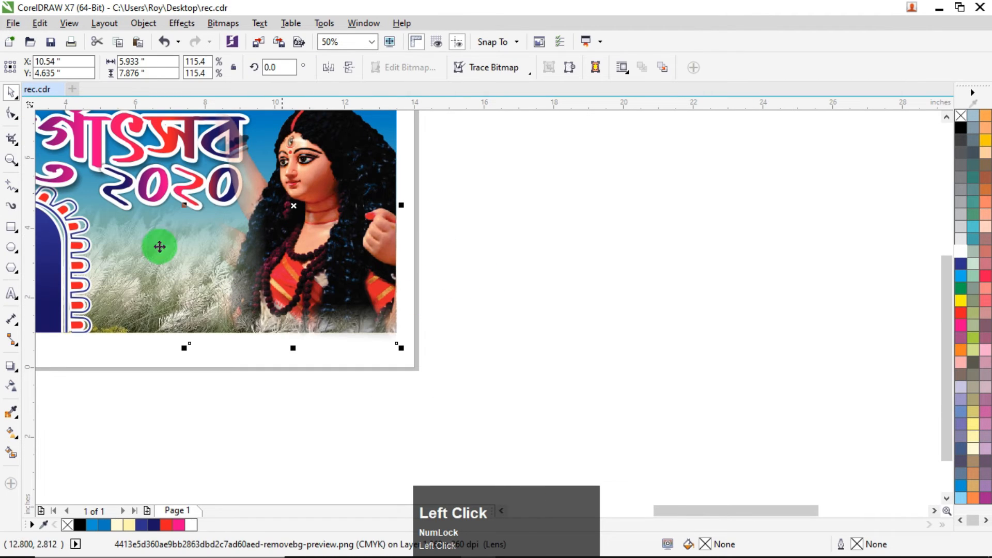
pyautogui.click(12, 114)
pyautogui.moveTo(173, 354); pyautogui.dragTo(189, 333)
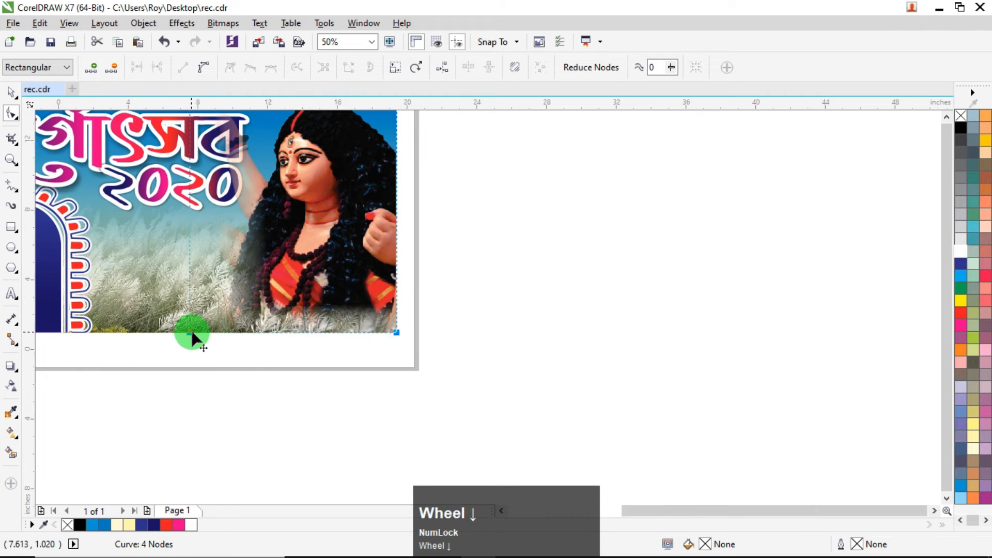
pyautogui.scroll(-2, 193, 337)
pyautogui.scroll(1, 172, 303)
pyautogui.click(11, 92)
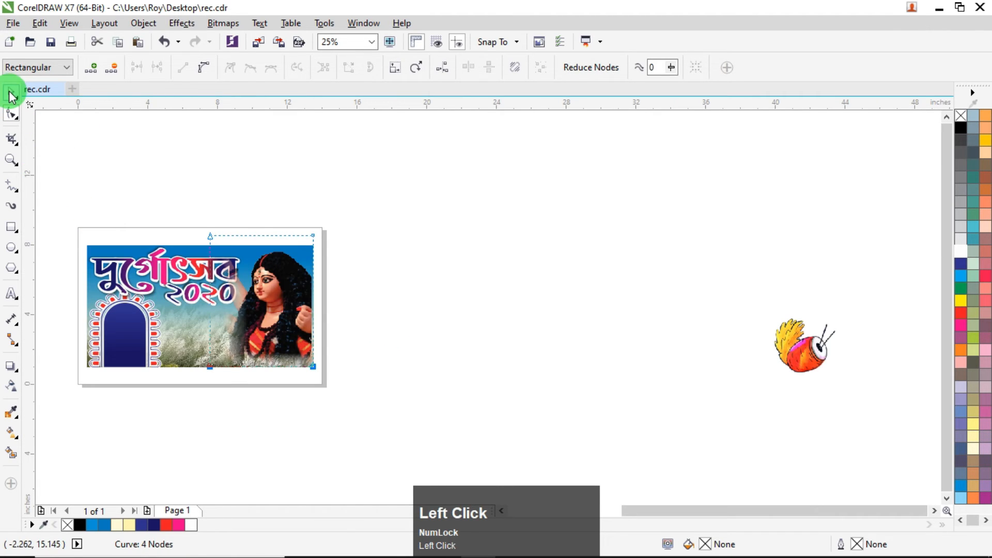
# Bring the six headline and 2020 text objects to the front of the page, above the goddess image
pyautogui.scroll(-1, 392, 209)
pyautogui.scroll(2, 280, 227)
pyautogui.moveTo(106, 195); pyautogui.dragTo(446, 362)
pyautogui.rightClick(340, 271)
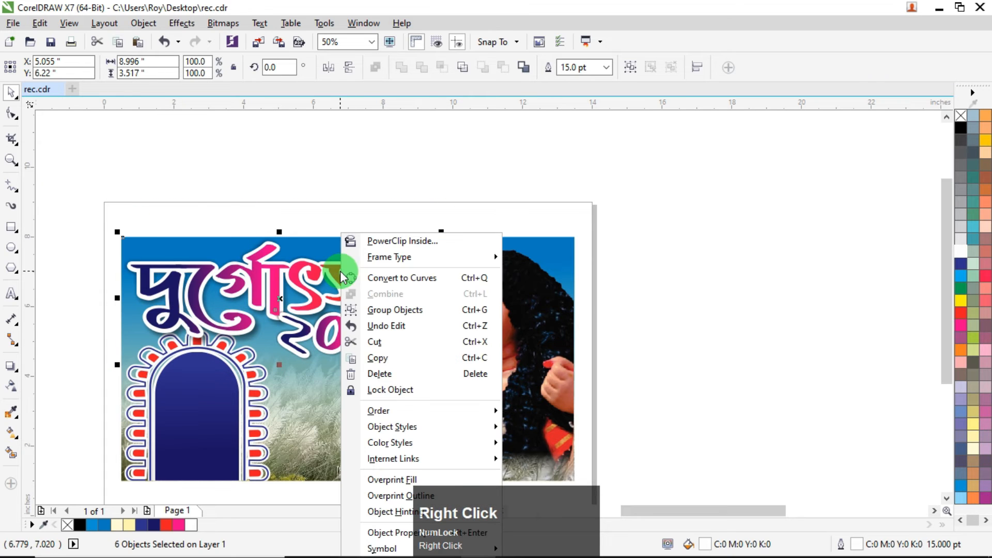
pyautogui.click(382, 408)
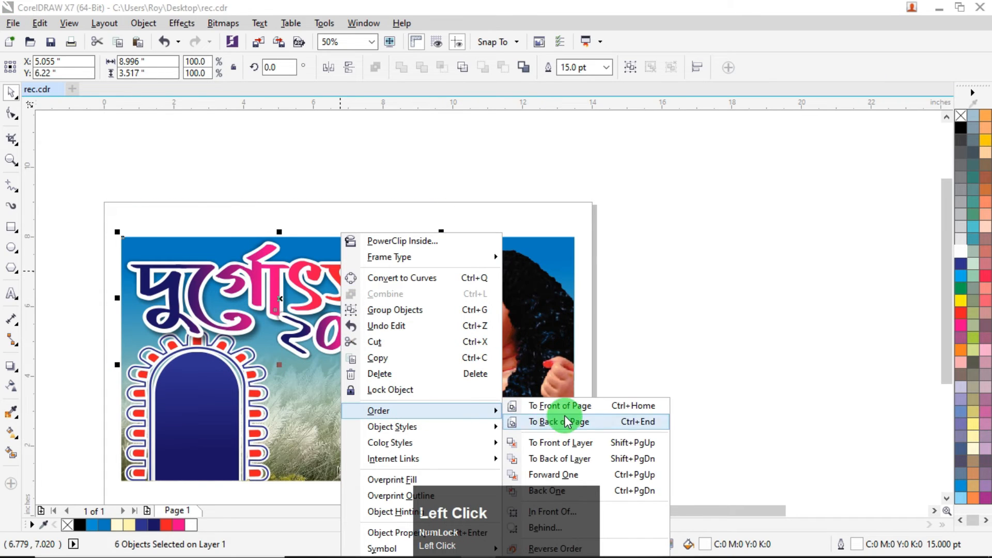
pyautogui.click(556, 405)
pyautogui.click(672, 306)
# Move the dhak drum image off the page to above the banner, at about X 1.758, Y 15.478 inches
pyautogui.scroll(-2, 560, 332)
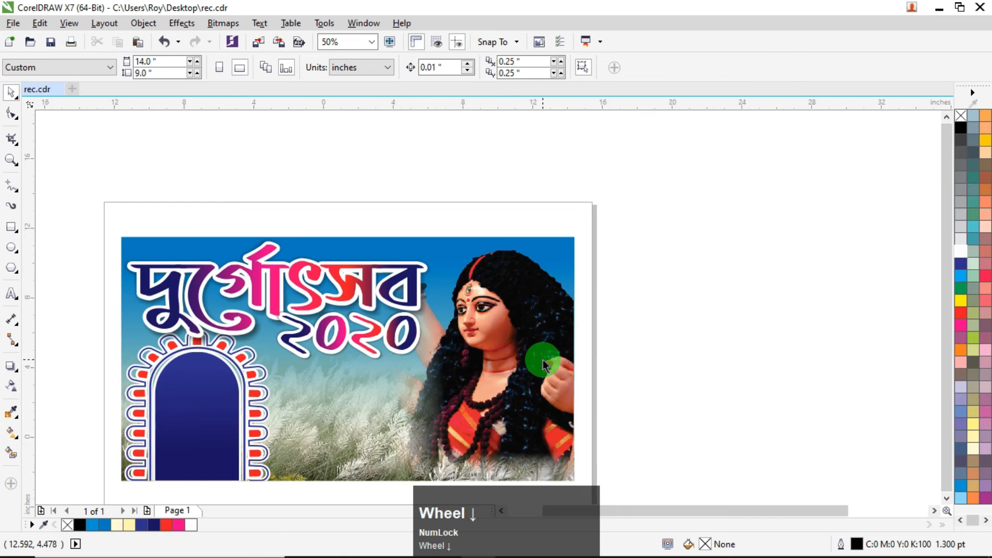
pyautogui.scroll(2, 520, 380)
pyautogui.scroll(-2, 563, 350)
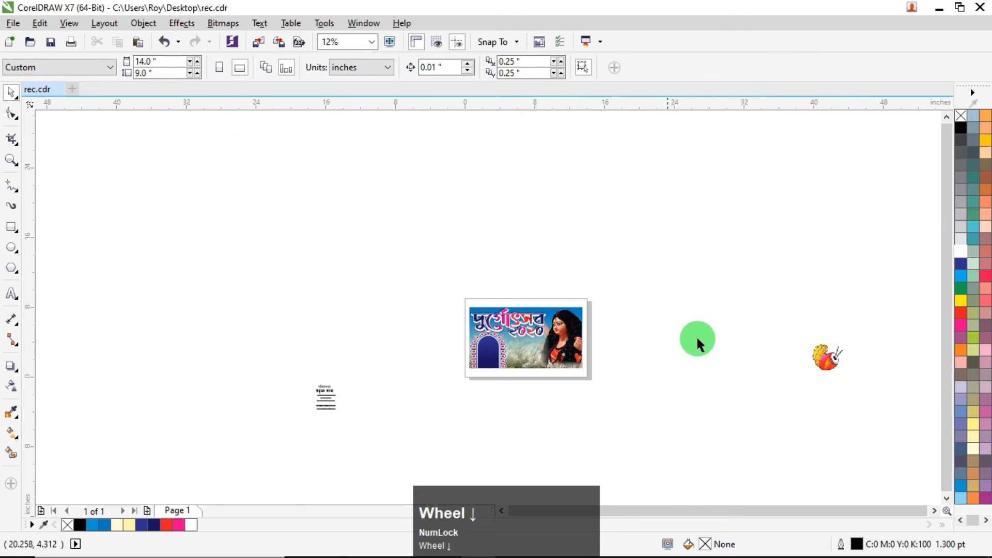
pyautogui.moveTo(833, 360); pyautogui.dragTo(550, 310)
# Fill the organizer text group with white and place it inside the blue arch, at the front of the page
pyautogui.scroll(1, 491, 248)
pyautogui.scroll(-1, 492, 337)
pyautogui.scroll(2, 435, 382)
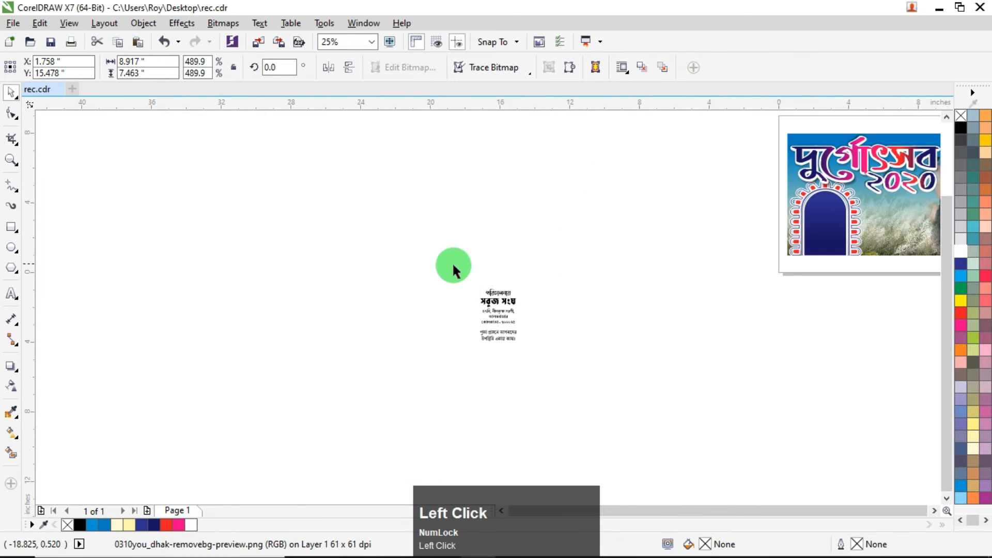
pyautogui.click(496, 325)
pyautogui.moveTo(496, 324); pyautogui.dragTo(794, 245)
pyautogui.scroll(2, 874, 216)
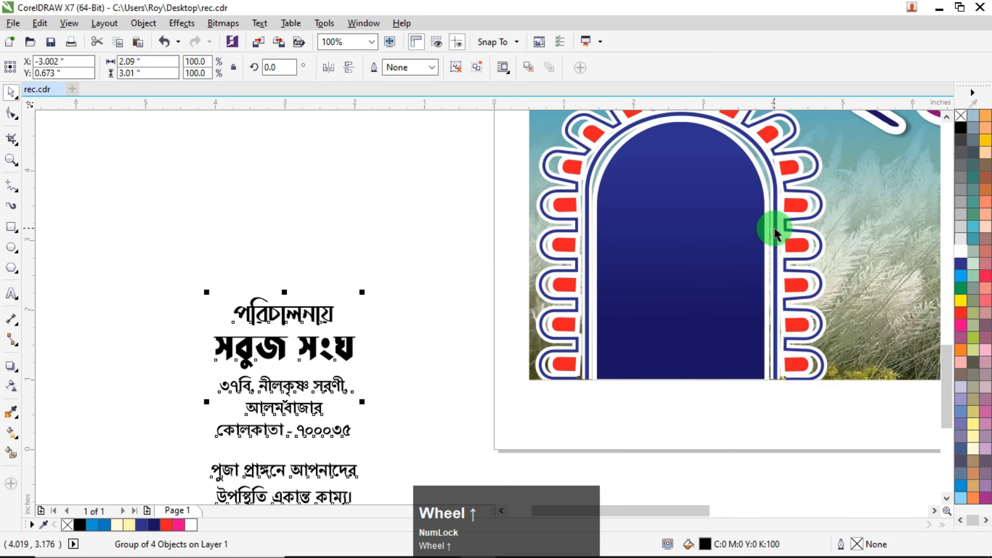
pyautogui.click(960, 250)
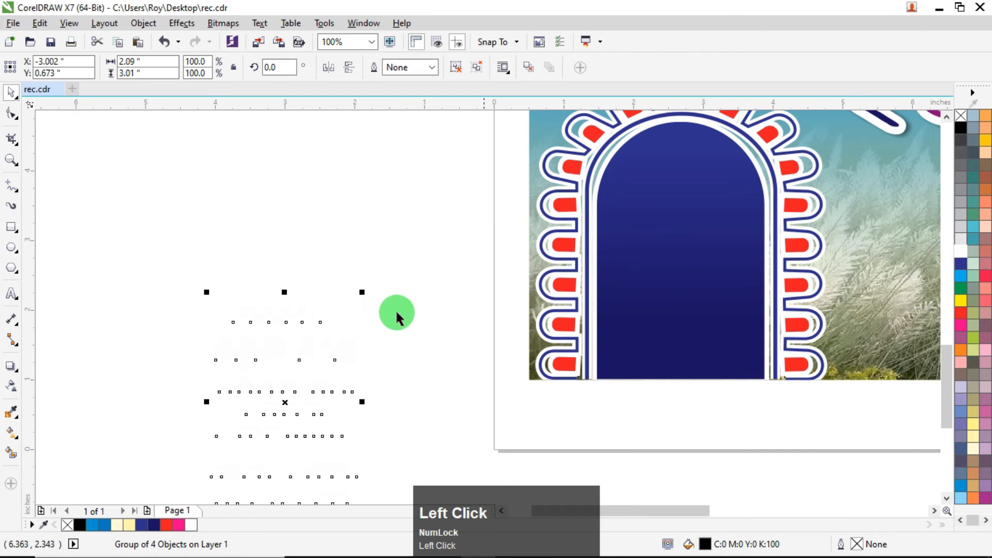
pyautogui.moveTo(286, 403); pyautogui.dragTo(696, 257)
pyautogui.hotkey('ctrl', 'Home')
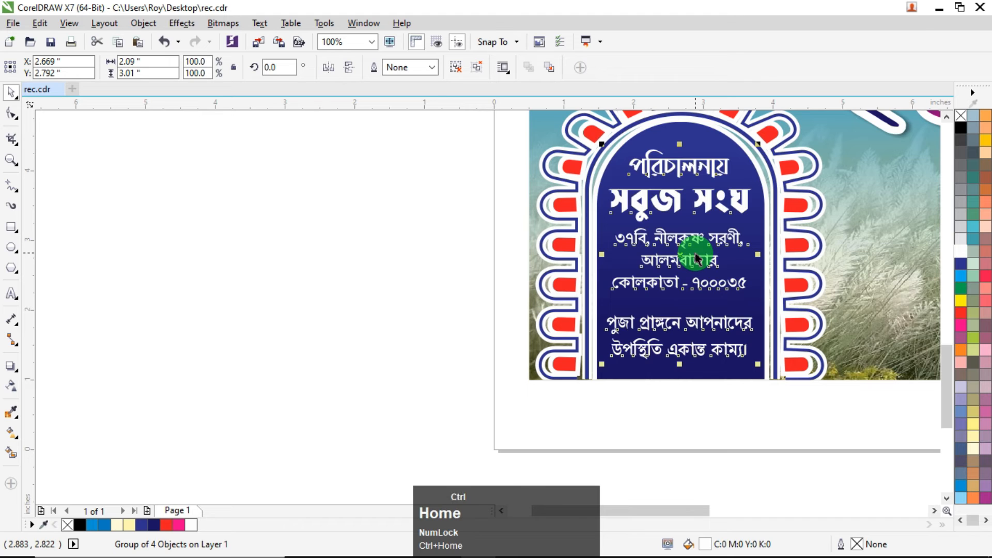
# Nudge the white text group within the arch until it is centred at X 2.679, Y 2.762 inches
pyautogui.press('Right')
pyautogui.press('Right')
pyautogui.press('Right')
pyautogui.press('Up')
pyautogui.press('Up')
pyautogui.press('Up')
pyautogui.press('Up')
pyautogui.press('Up')
pyautogui.press('Up')
pyautogui.press('Up')
pyautogui.press('Up')
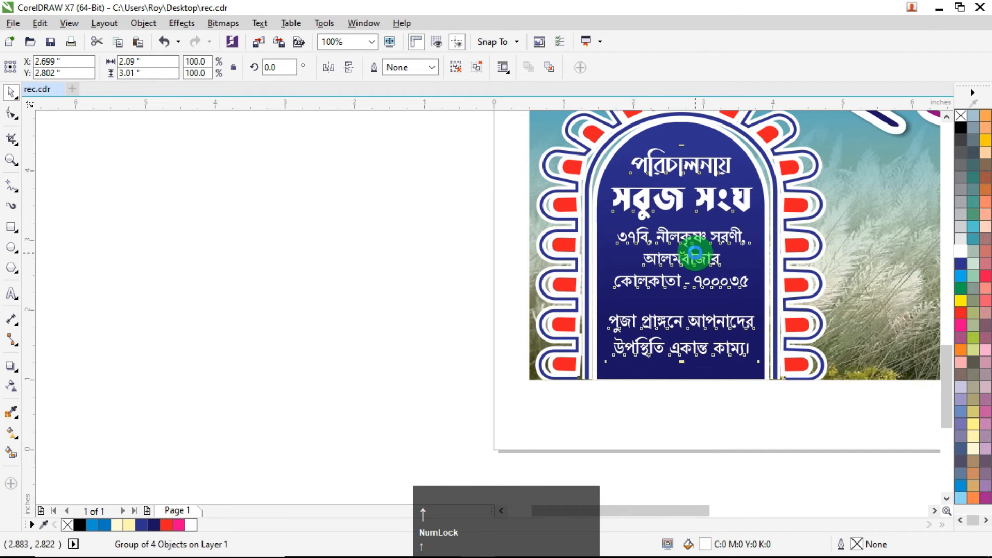
pyautogui.press('Left')
pyautogui.press('Left')
pyautogui.press('Down')
pyautogui.press('Down')
pyautogui.press('Down')
pyautogui.press('Down')
pyautogui.press('Down')
pyautogui.press('Down')
pyautogui.press('Down')
pyautogui.press('Down')
pyautogui.press('Down')
pyautogui.press('Down')
pyautogui.press('Down')
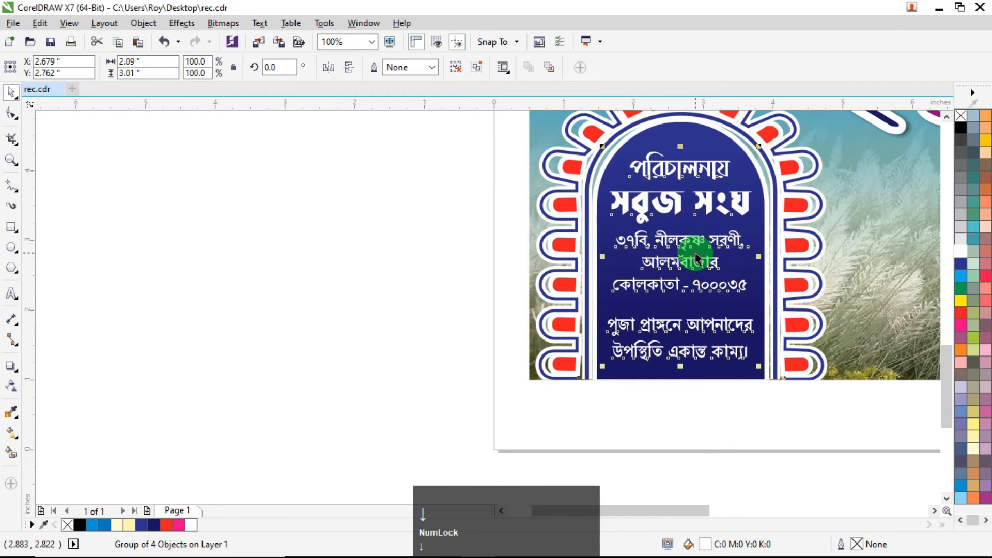
# Fill only the large club name line inside the text group with yellow (C0 M0 Y100 K0)
pyautogui.click(396, 181)
pyautogui.keyDown('ctrl'); pyautogui.click(673, 197); pyautogui.keyUp('ctrl')
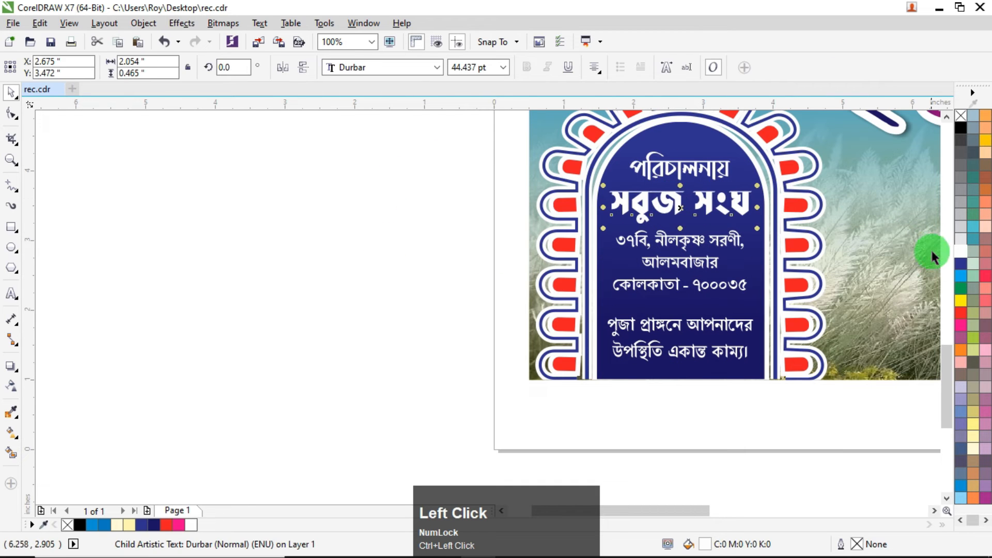
pyautogui.click(959, 299)
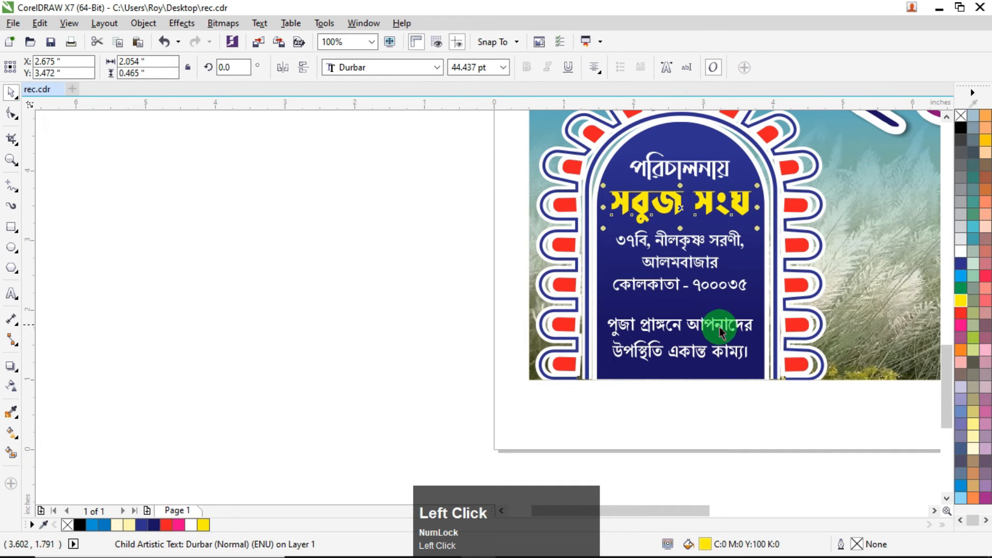
# Recolour the two-line invitation text at the bottom of the arch yellow (C0 M0 Y100 K0)
pyautogui.keyDown('ctrl'); pyautogui.click(686, 321); pyautogui.keyUp('ctrl')
pyautogui.click(683, 332)
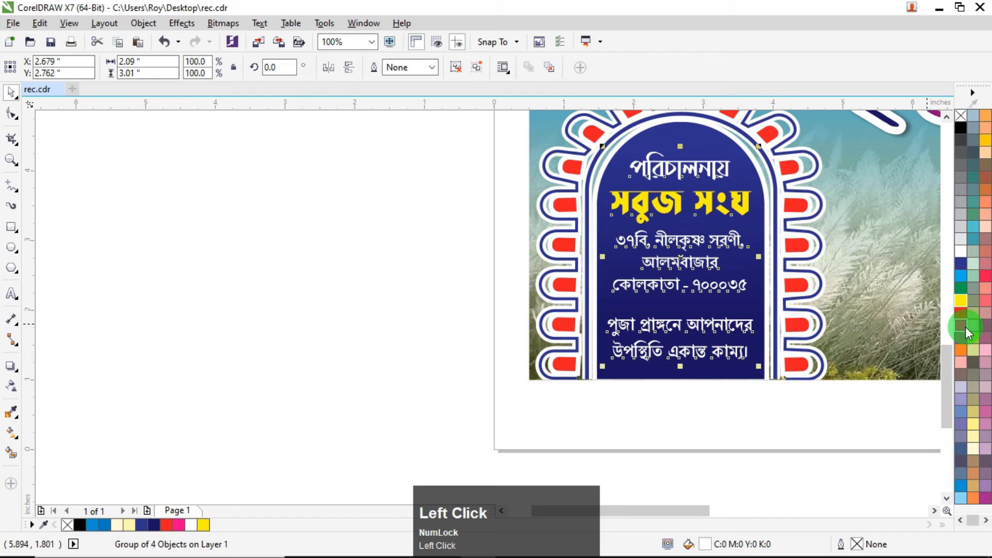
pyautogui.click(671, 426)
pyautogui.click(8, 291)
pyautogui.click(631, 326)
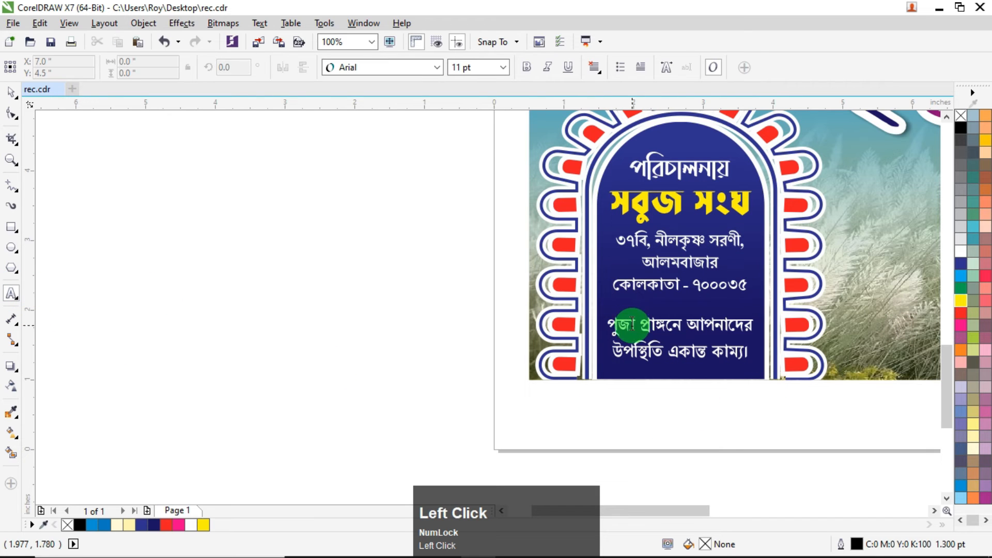
pyautogui.hotkey('ctrl', 'a')
pyautogui.click(960, 302)
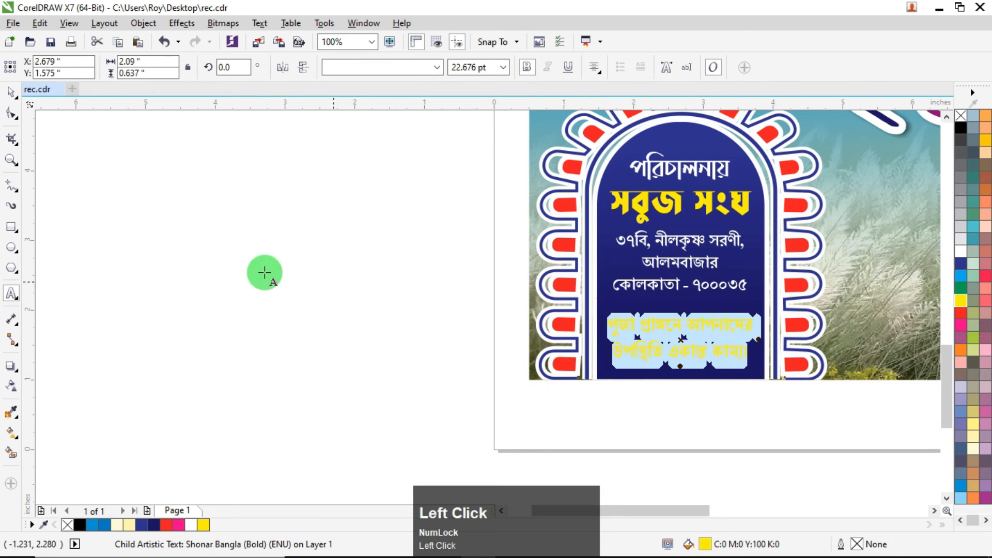
# Draw a straight horizontal divider line about 2.135 inches long between the address and the invitation text
pyautogui.click(11, 187)
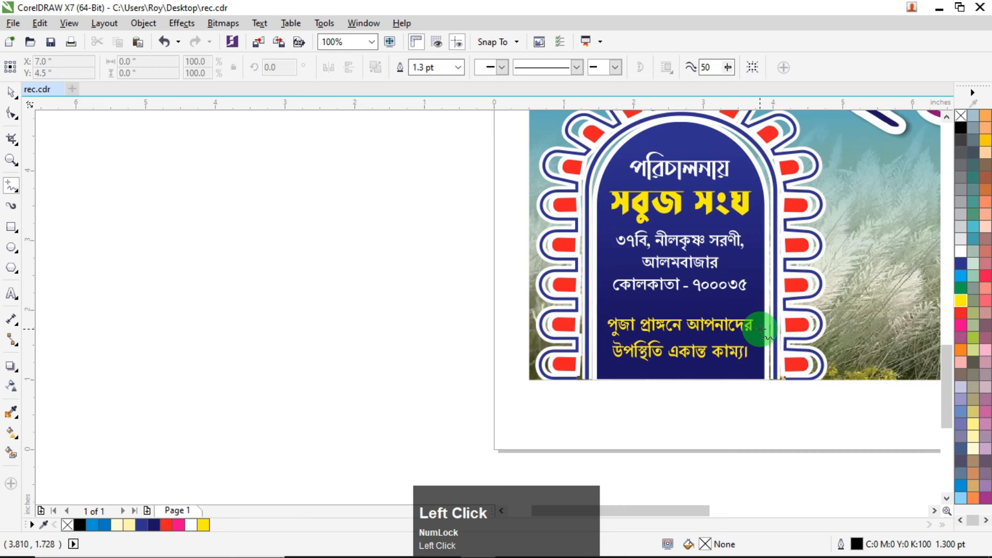
pyautogui.scroll(2, 759, 341)
pyautogui.click(452, 282)
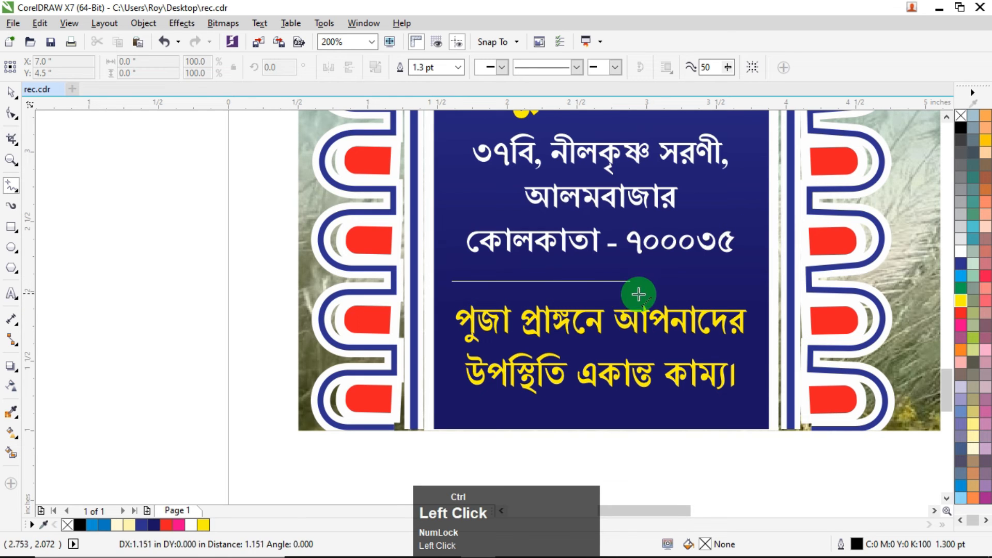
pyautogui.keyDown('ctrl'); pyautogui.click(750, 305); pyautogui.keyUp('ctrl')
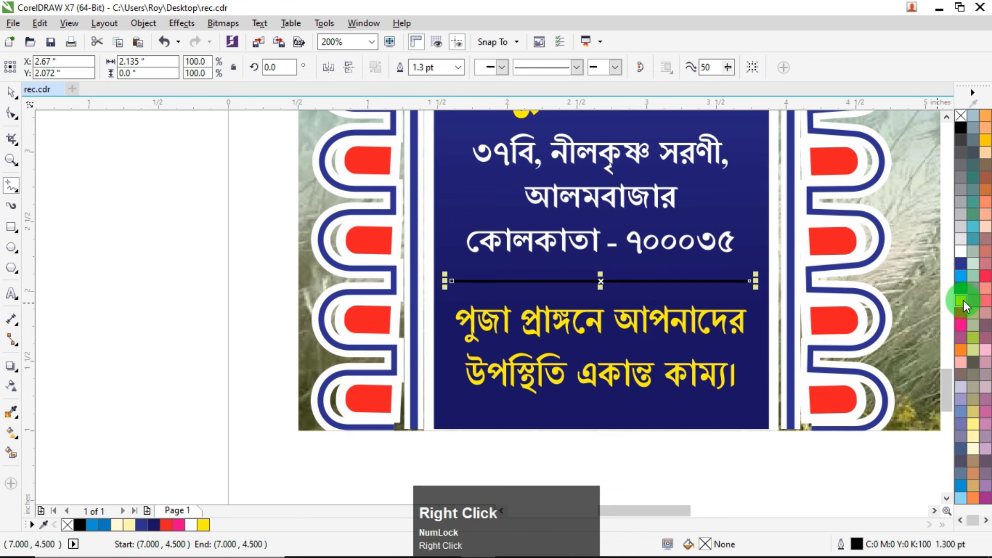
# Give the divider line a yellow outline with a width of 3 points
pyautogui.rightClick(964, 300)
pyautogui.press('F12')
pyautogui.press('Tab')
pyautogui.write('3')
pyautogui.press('Return')
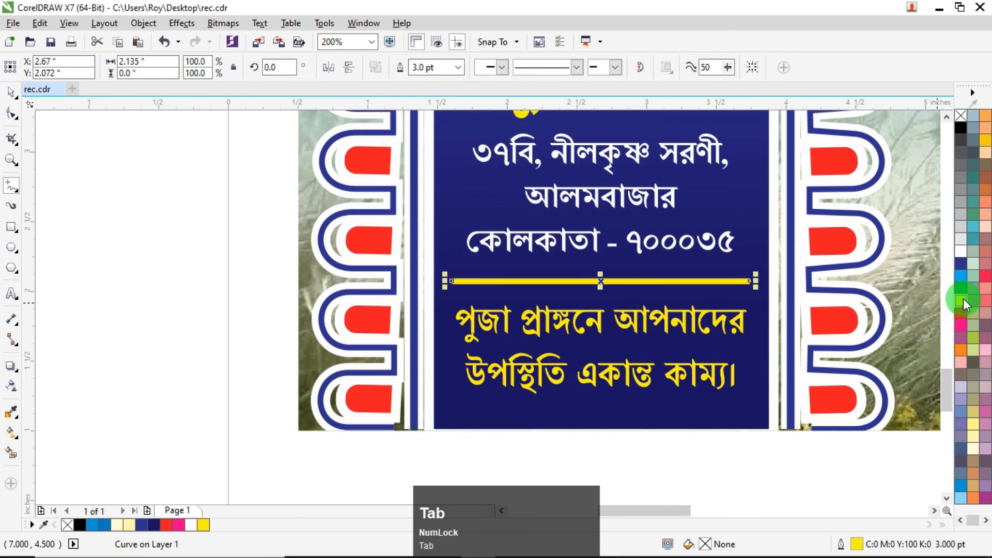
pyautogui.scroll(-1, 657, 304)
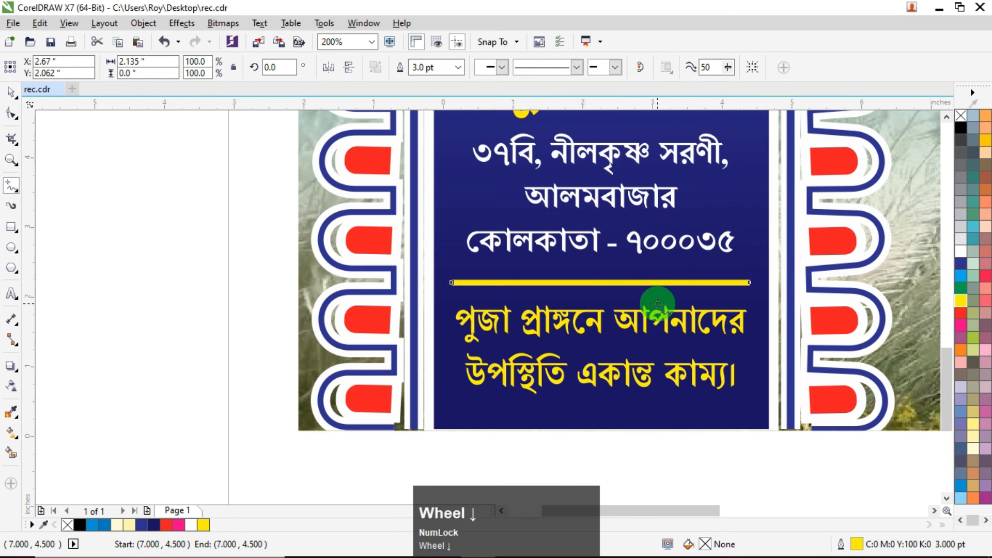
pyautogui.scroll(-2, 657, 304)
pyautogui.click(10, 91)
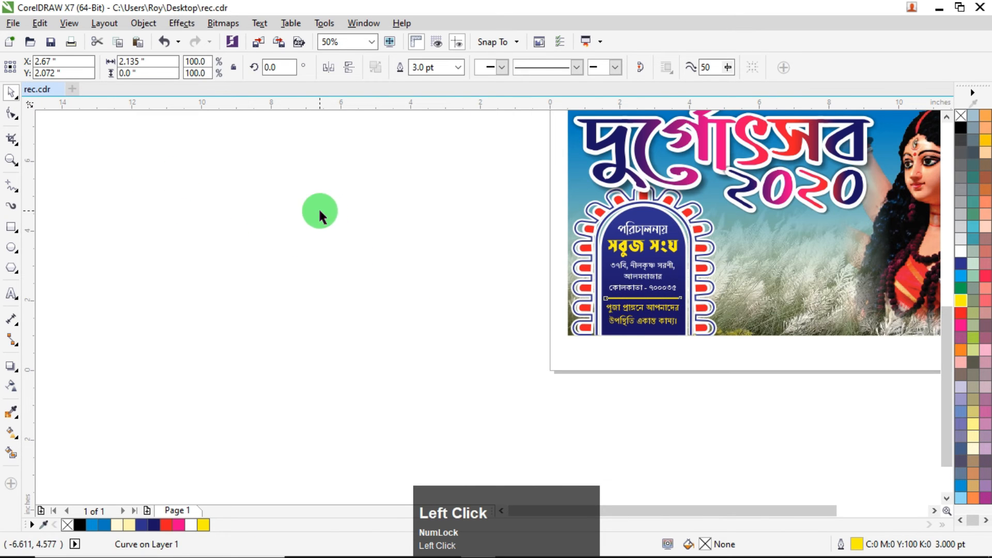
pyautogui.click(320, 212)
# Reduce the yellow divider line's outline width to 2 points
pyautogui.click(653, 300)
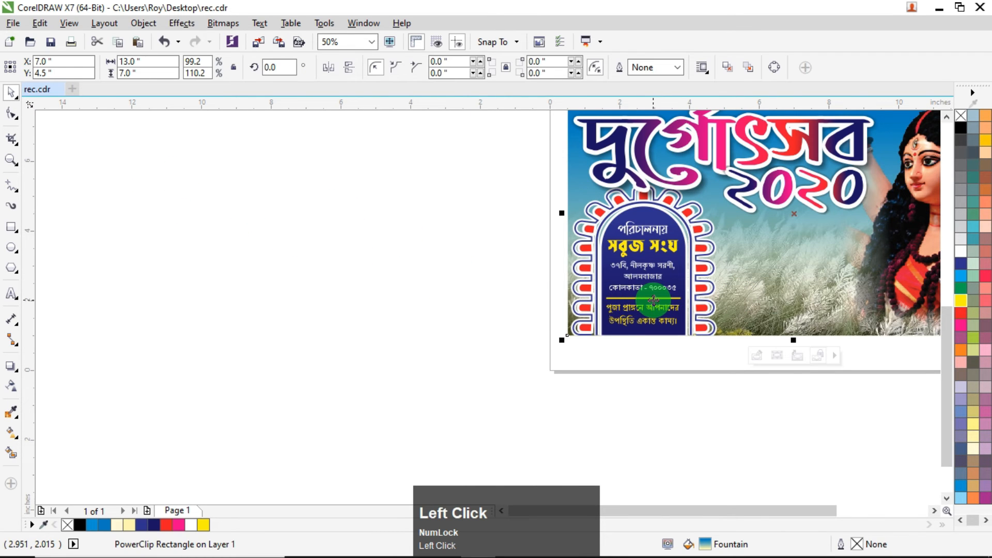
pyautogui.click(660, 299)
pyautogui.press('F12')
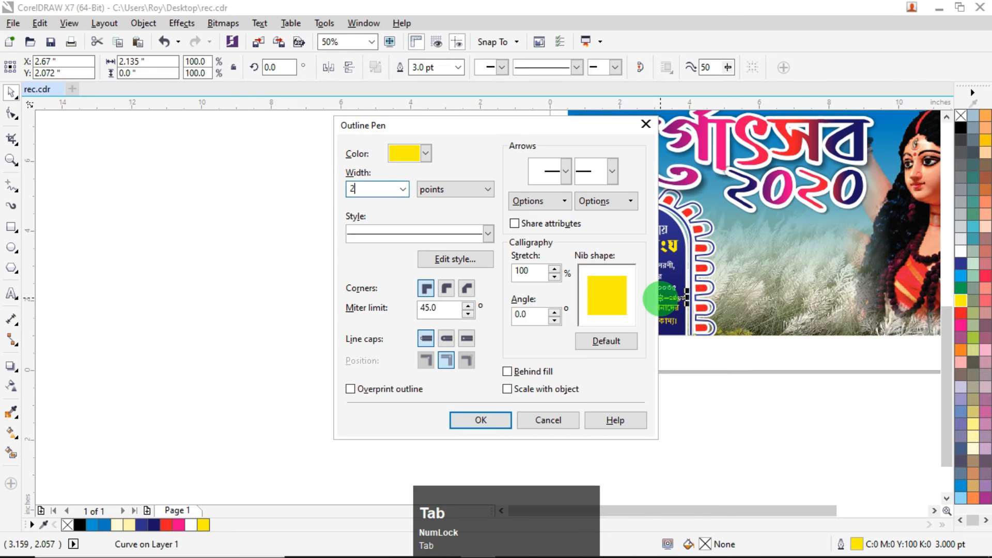
pyautogui.write('2')
pyautogui.press('Return')
pyautogui.click(326, 224)
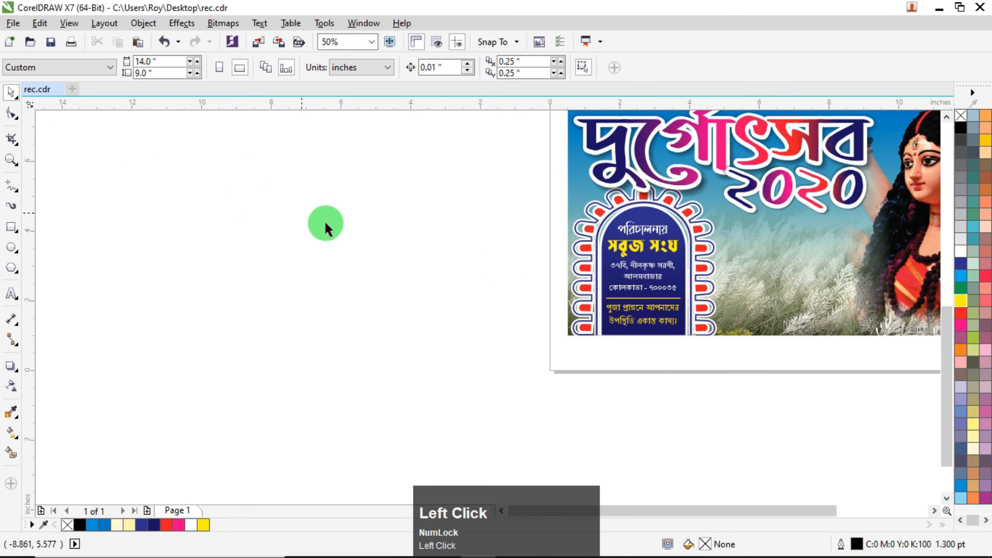
pyautogui.scroll(-2, 483, 227)
pyautogui.scroll(2, 467, 222)
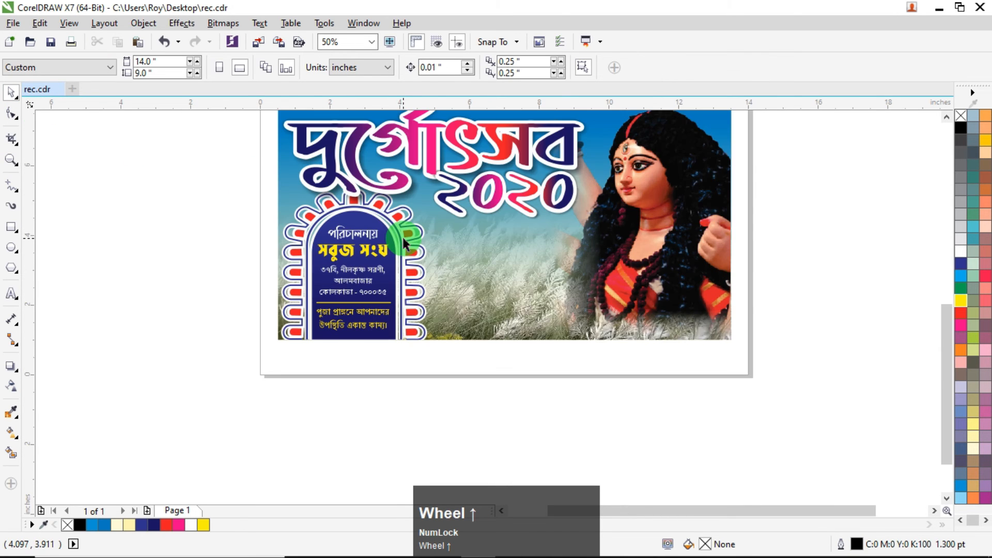
pyautogui.scroll(1, 402, 235)
pyautogui.scroll(-3, 402, 234)
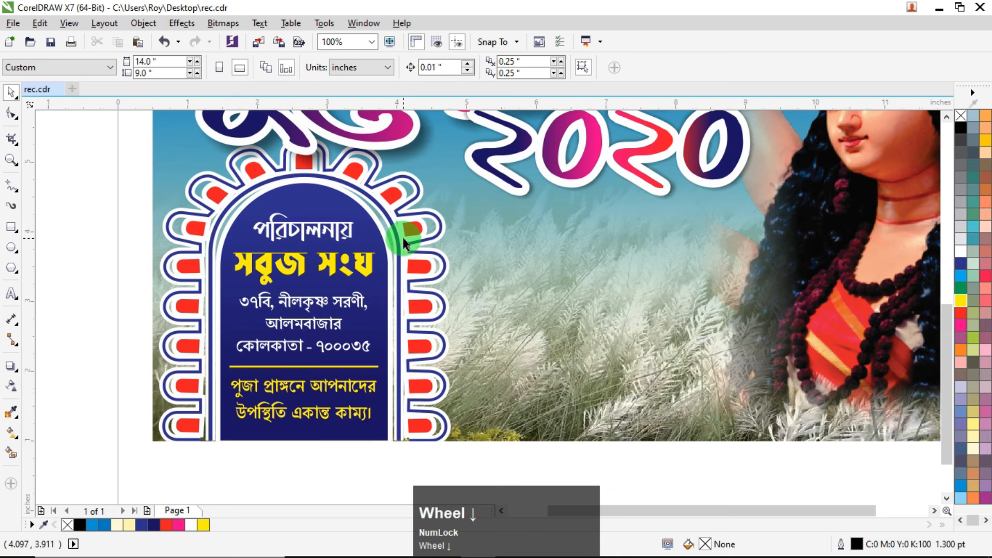
# Move the dhak drum picture to the empty area left of the page and enlarge it proportionally
pyautogui.scroll(2, 405, 233)
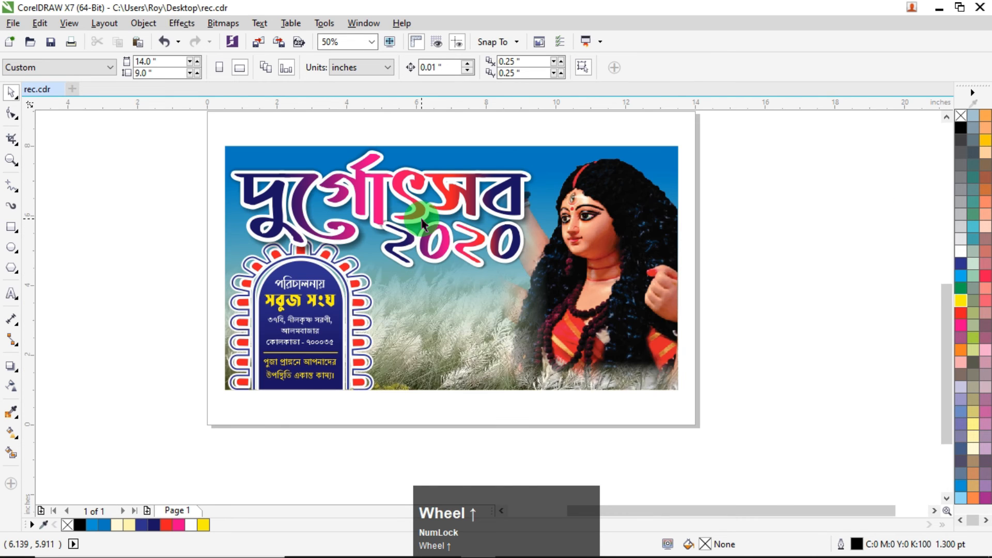
pyautogui.scroll(-4, 422, 223)
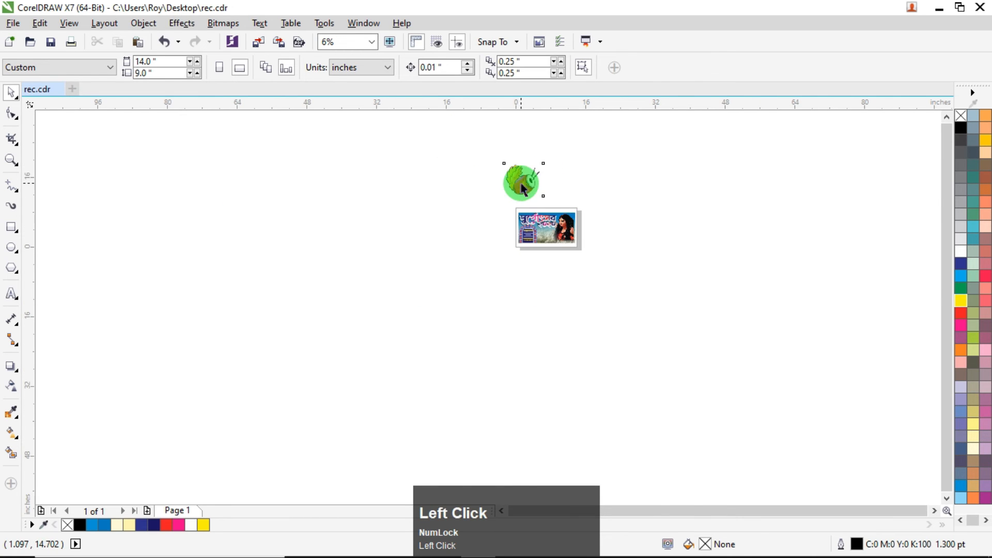
pyautogui.moveTo(521, 184); pyautogui.dragTo(455, 225)
pyautogui.scroll(2, 530, 215)
pyautogui.moveTo(319, 314); pyautogui.dragTo(365, 350)
# Apply a uniform transparency of 33 to the drum picture
pyautogui.click(12, 387)
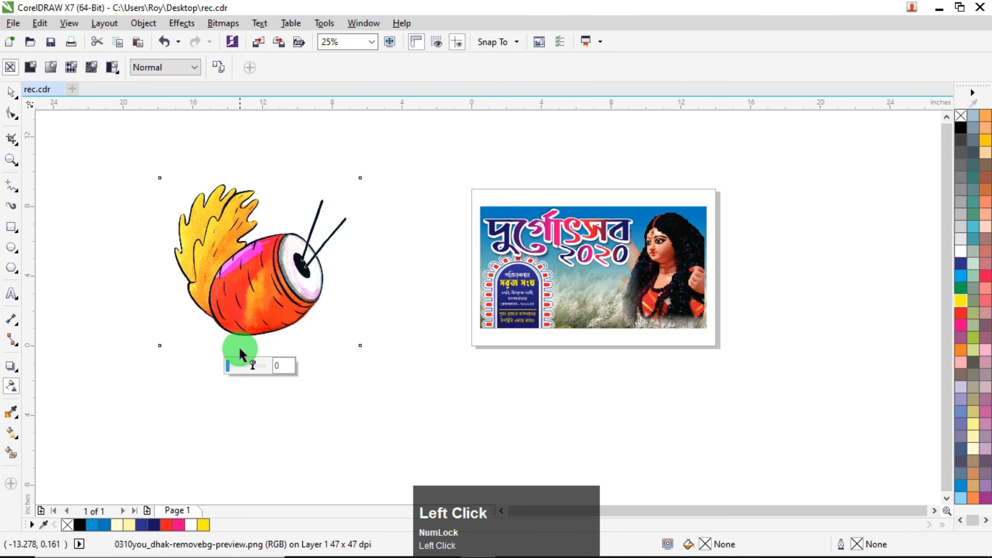
pyautogui.moveTo(227, 365); pyautogui.dragTo(243, 365)
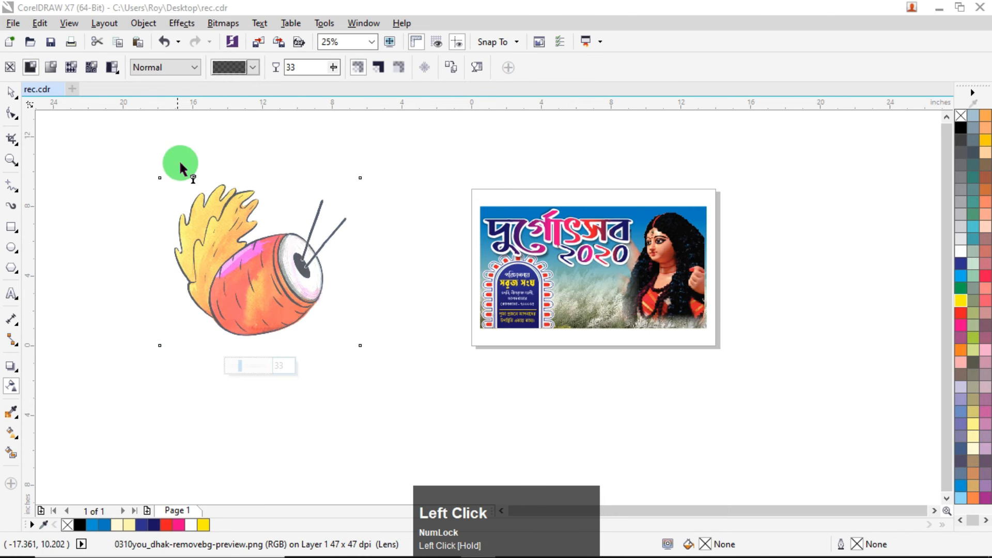
pyautogui.click(12, 93)
# PowerClip the drum picture inside the banner's background rectangle
pyautogui.click(144, 24)
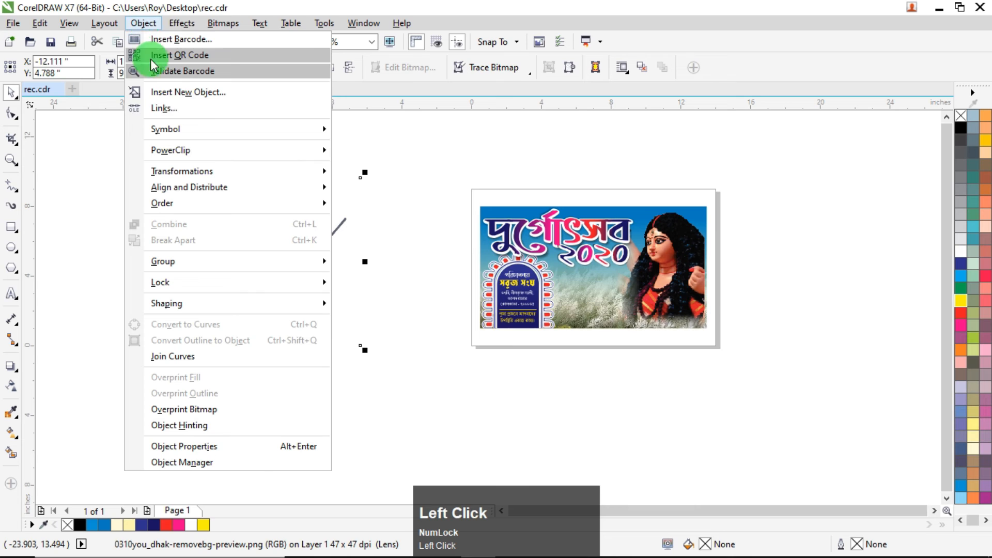
pyautogui.moveTo(195, 149)
pyautogui.click(371, 150)
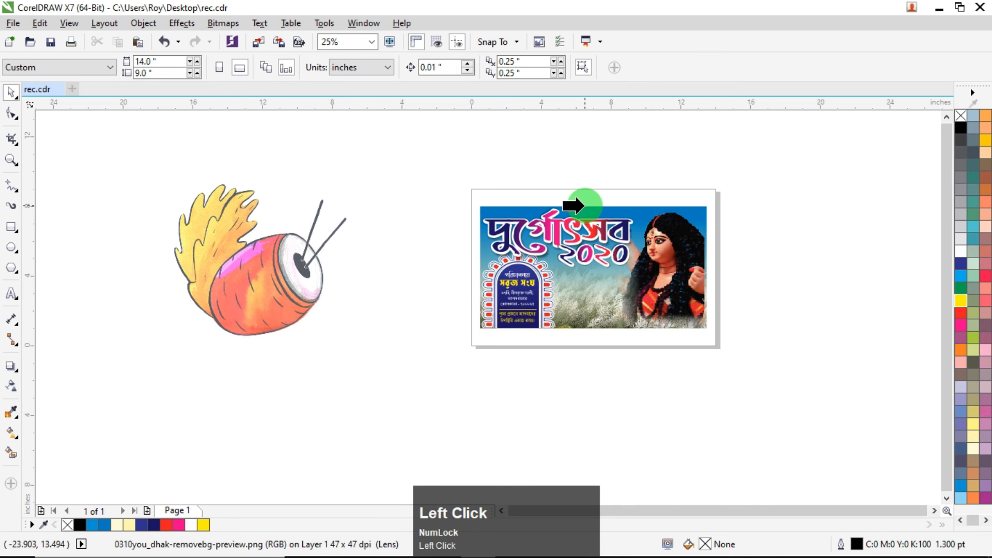
pyautogui.click(610, 207)
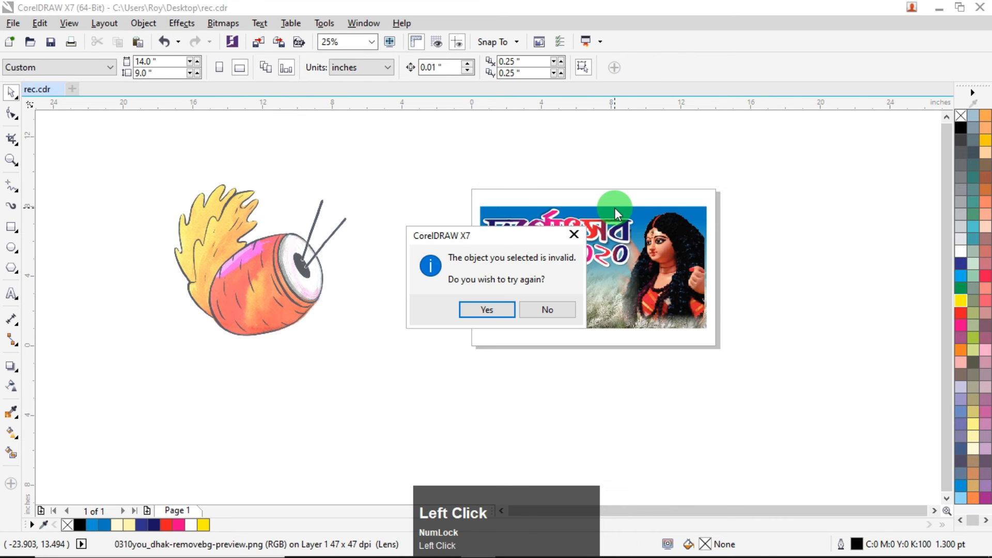
pyautogui.click(496, 308)
pyautogui.click(481, 209)
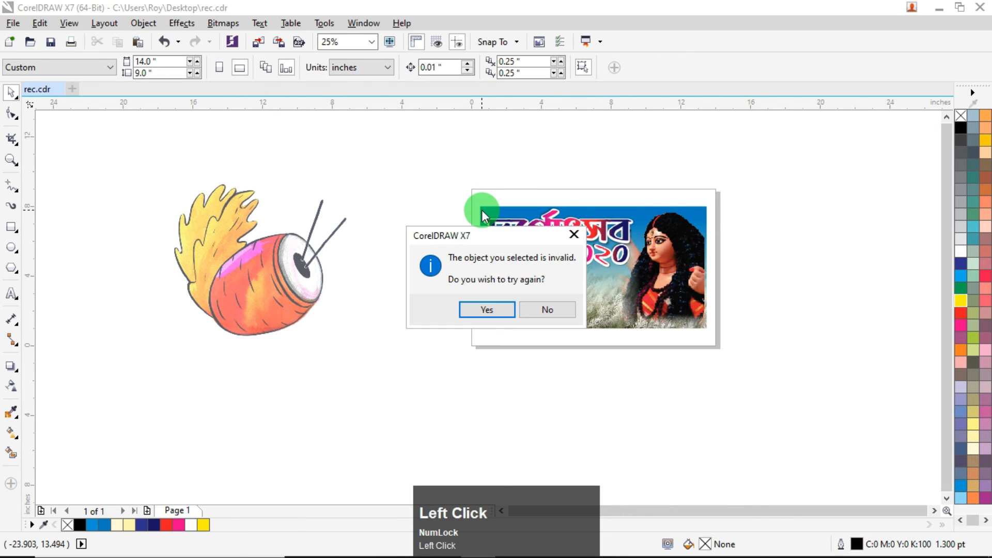
pyautogui.click(487, 309)
pyautogui.click(560, 289)
# Inside the banner's PowerClip, resize the drum to about 7.55 by 6.32 inches and place it overlapping the arch's right side
pyautogui.keyDown('ctrl'); pyautogui.click(589, 292); pyautogui.keyUp('ctrl')
pyautogui.click(673, 248)
pyautogui.moveTo(699, 177); pyautogui.dragTo(693, 250)
pyautogui.scroll(1, 580, 336)
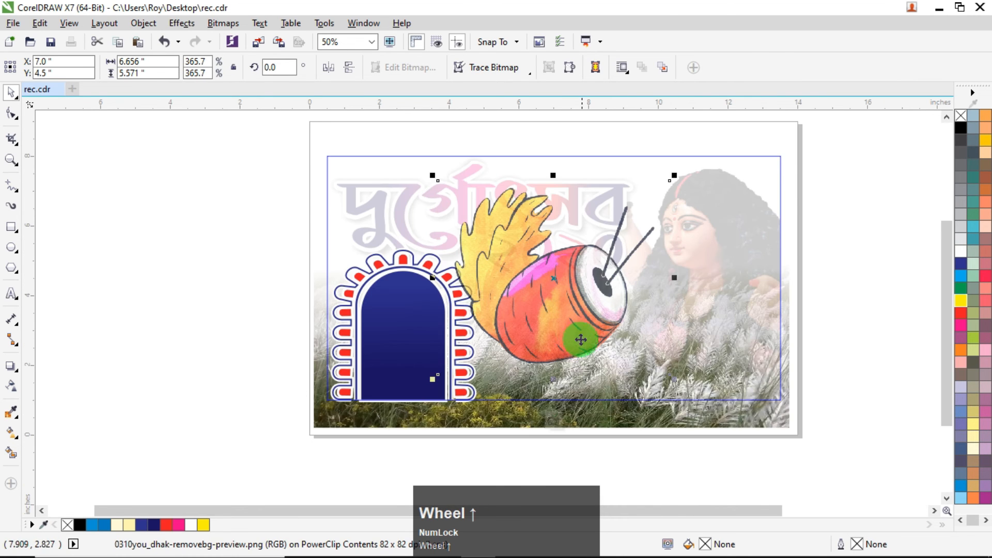
pyautogui.scroll(-1, 547, 348)
pyautogui.scroll(1, 520, 390)
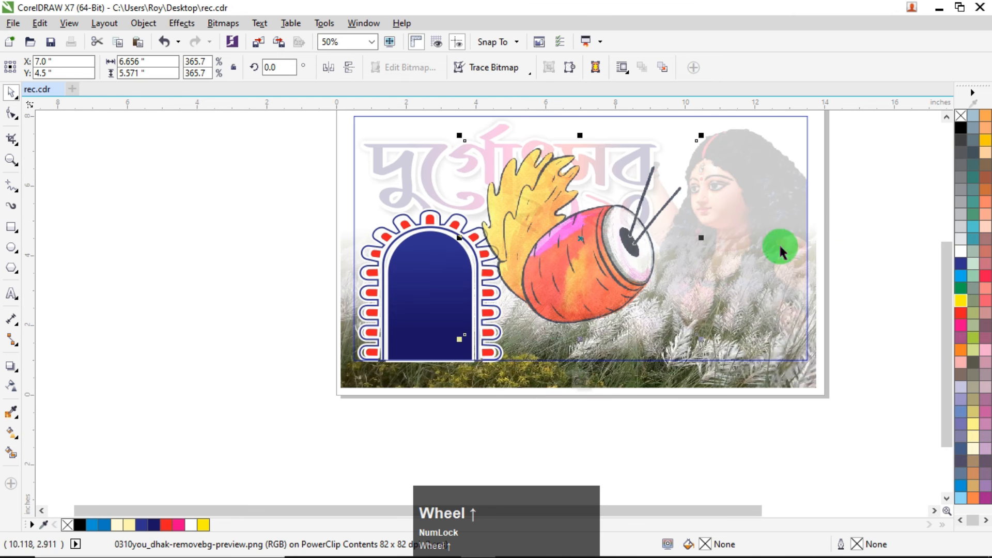
pyautogui.click(852, 174)
pyautogui.moveTo(598, 263); pyautogui.dragTo(542, 277)
pyautogui.moveTo(635, 166); pyautogui.dragTo(666, 165)
# Send the drum to the back of the layer, behind the arch and grass, and finish editing the PowerClip contents
pyautogui.rightClick(561, 310)
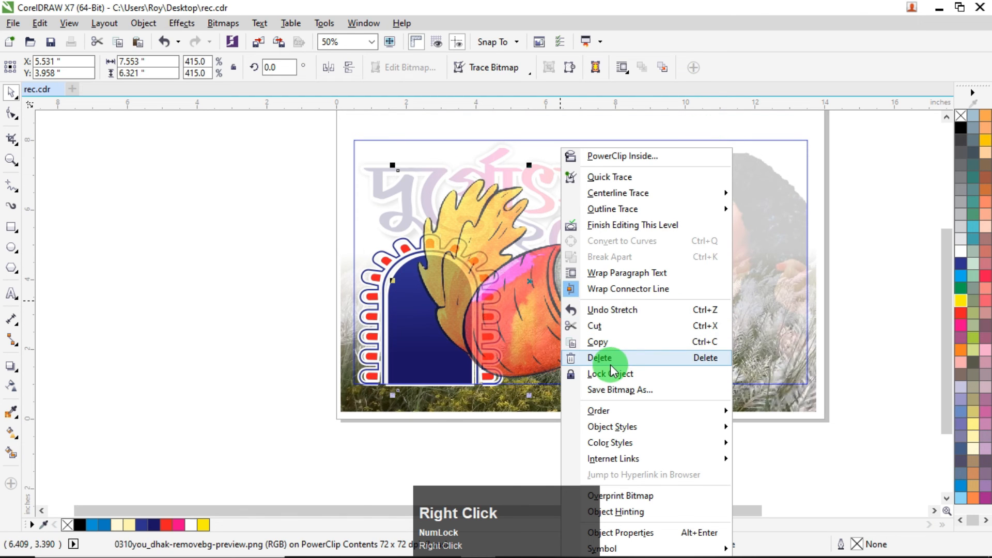
pyautogui.moveTo(602, 412)
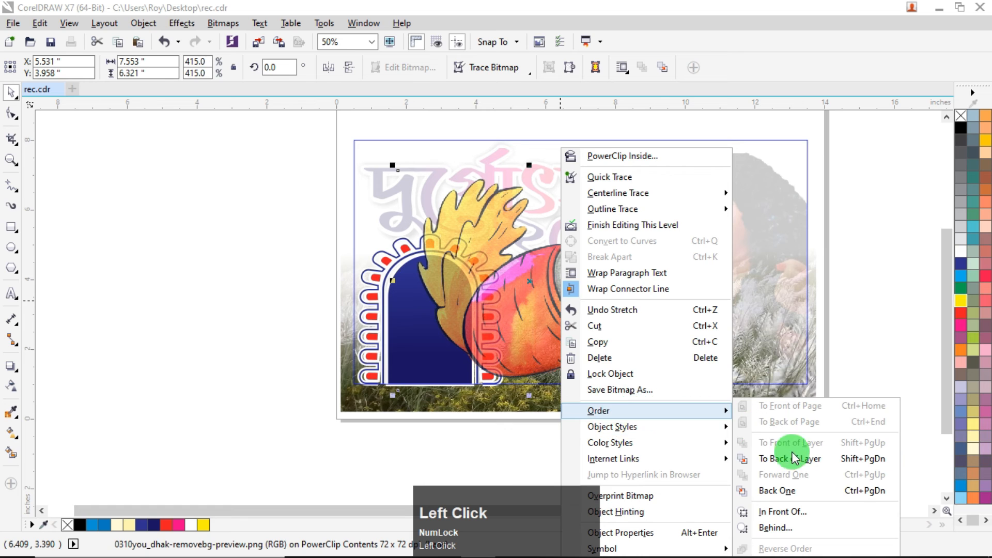
pyautogui.click(779, 445)
pyautogui.click(201, 250)
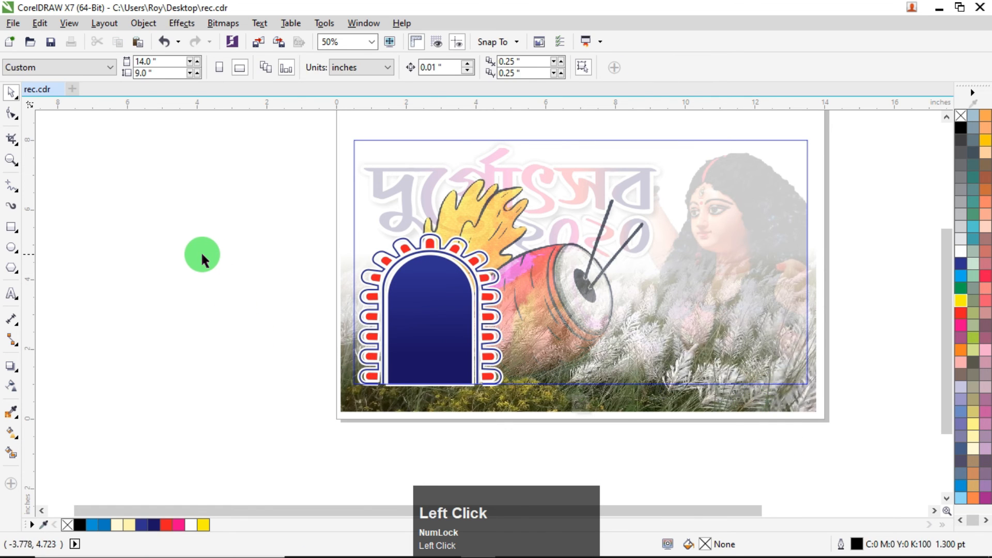
pyautogui.keyDown('ctrl'); pyautogui.click(194, 251); pyautogui.keyUp('ctrl')
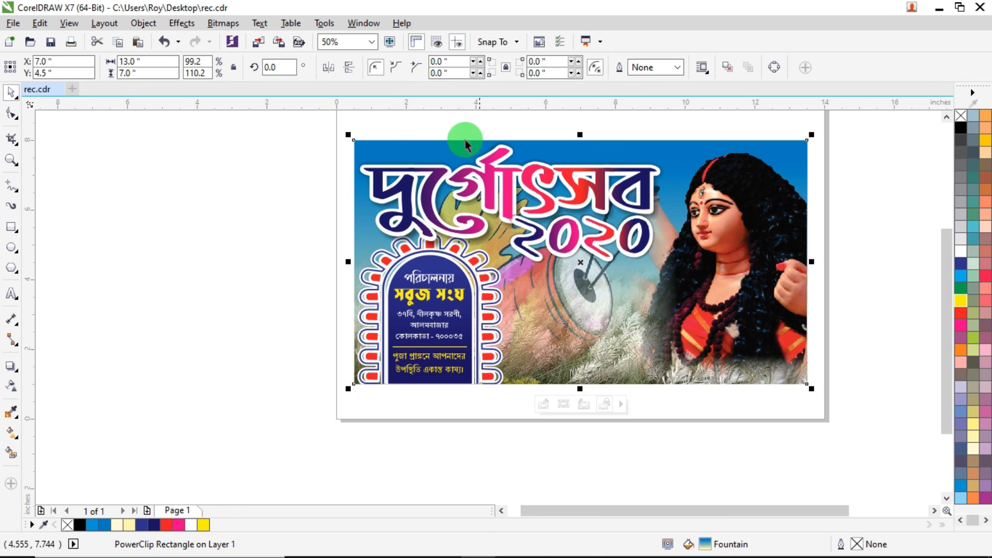
pyautogui.click(354, 141)
pyautogui.keyDown('ctrl'); pyautogui.click(362, 140); pyautogui.keyUp('ctrl')
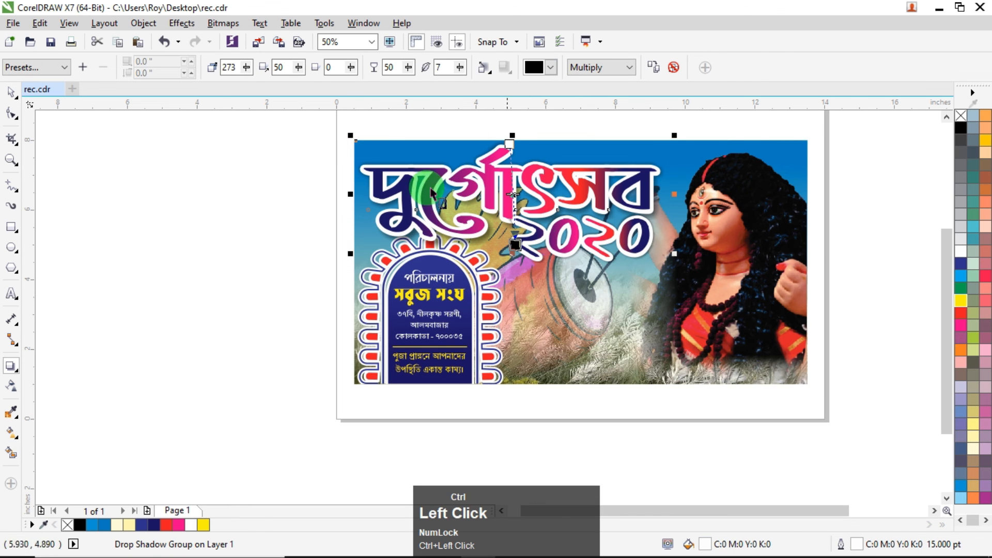
pyautogui.click(10, 93)
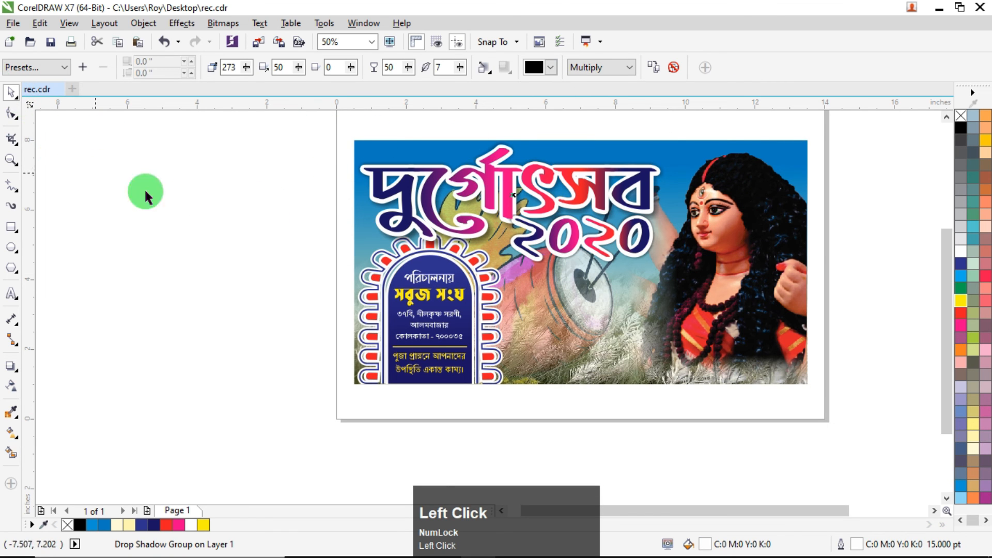
pyautogui.keyDown('ctrl'); pyautogui.click(786, 383); pyautogui.keyUp('ctrl')
pyautogui.click(897, 176)
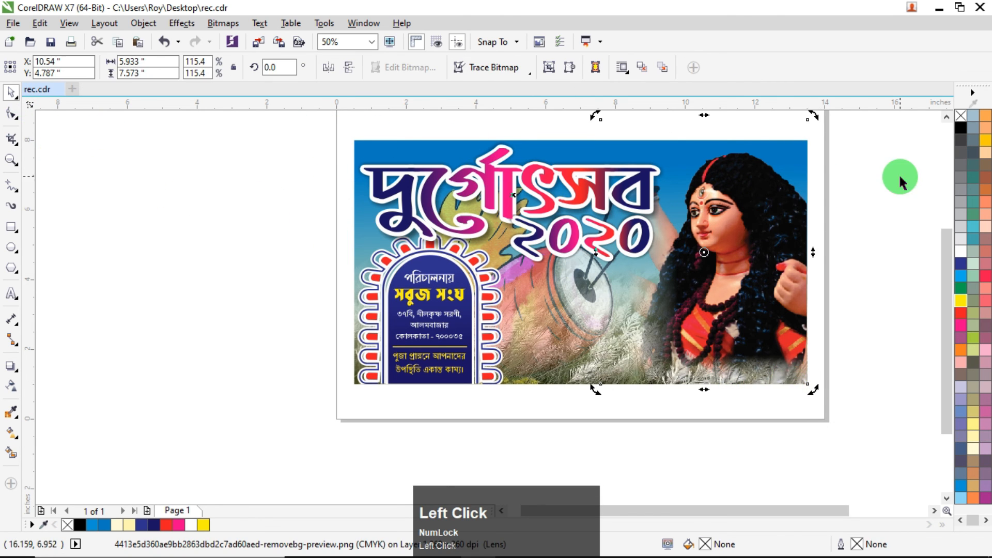
pyautogui.click(800, 145)
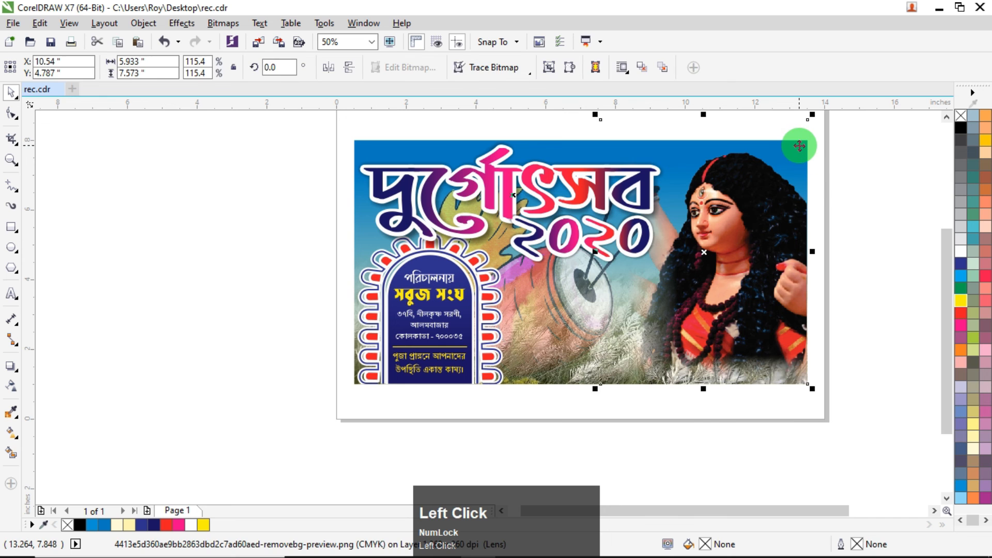
pyautogui.click(558, 124)
pyautogui.keyDown('ctrl'); pyautogui.click(578, 147); pyautogui.keyUp('ctrl')
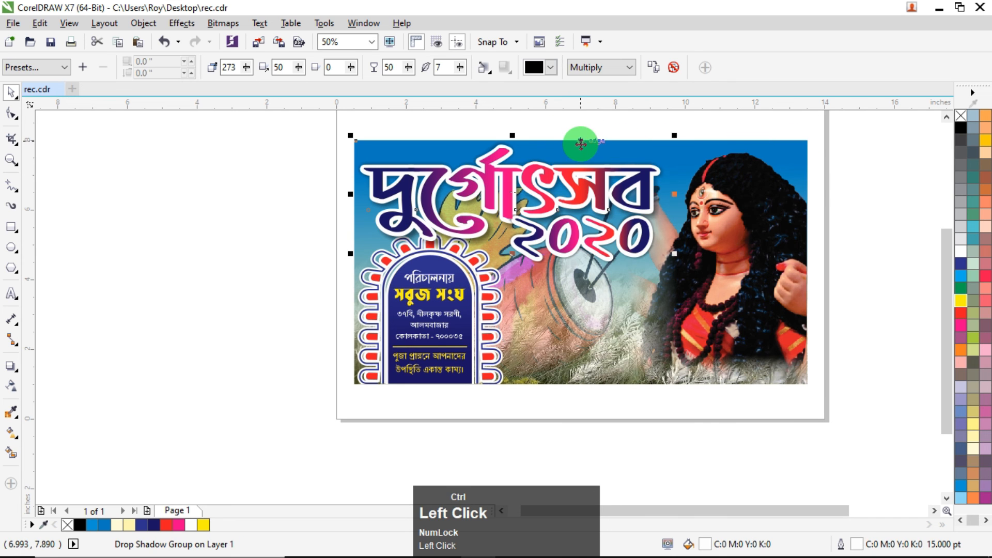
pyautogui.click(12, 92)
pyautogui.click(391, 346)
pyautogui.click(590, 303)
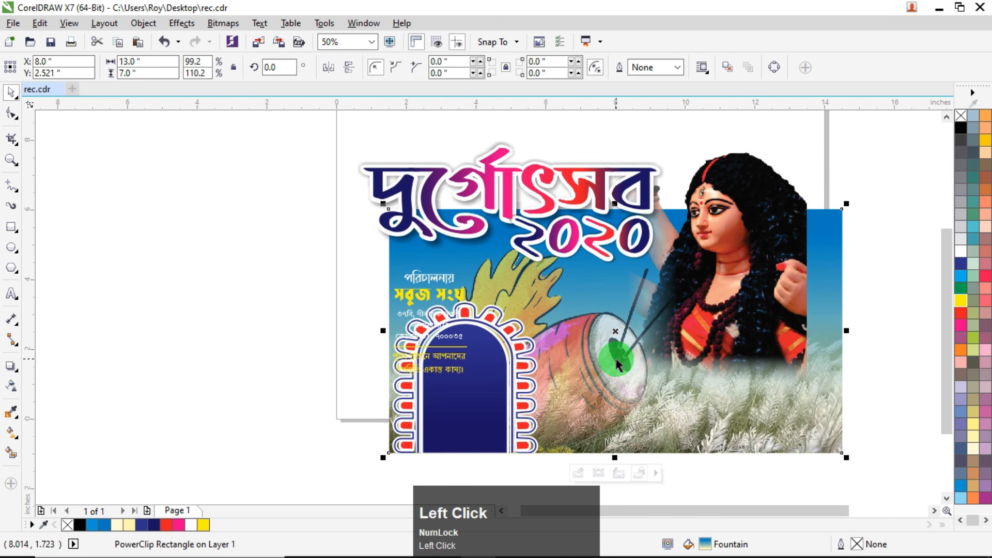
pyautogui.hotkey('ctrl', 'z')
# Reopen the banner's PowerClip contents, select the drum beneath the grass picture and reduce its transparency to about 17
pyautogui.keyDown('ctrl'); pyautogui.click(592, 321); pyautogui.keyUp('ctrl')
pyautogui.click(582, 286)
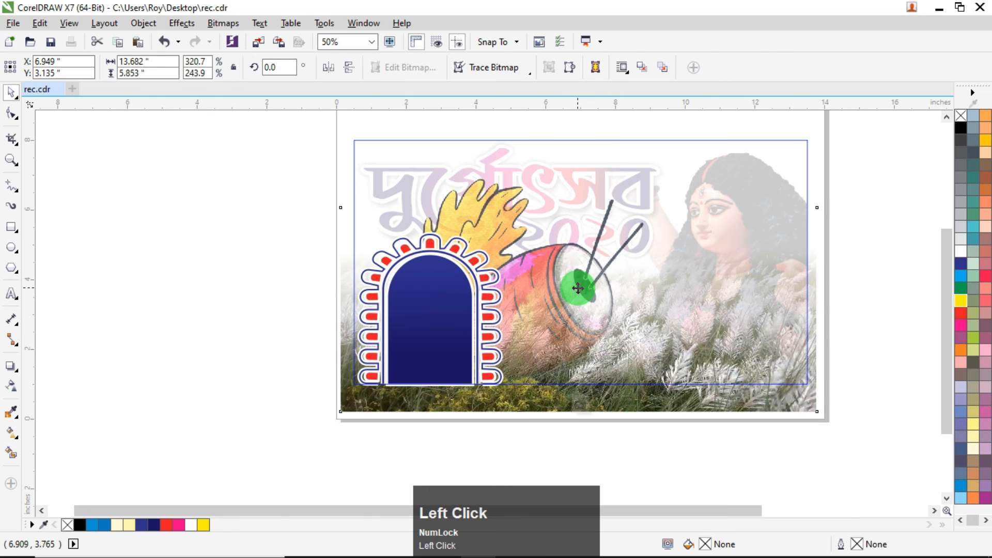
pyautogui.moveTo(581, 286); pyautogui.dragTo(620, 271)
pyautogui.hotkey('ctrl', 'z')
pyautogui.keyDown('alt'); pyautogui.click(606, 296); pyautogui.keyUp('alt')
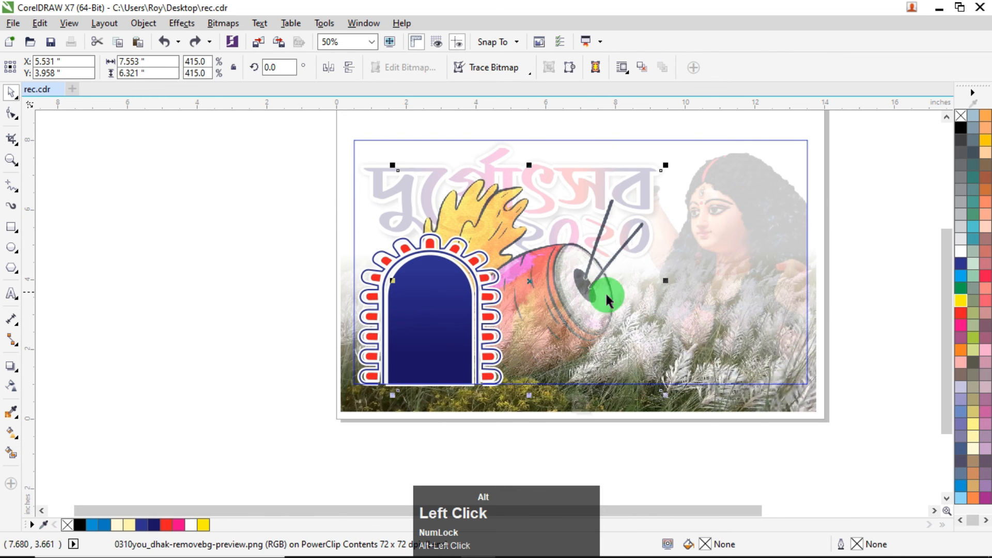
pyautogui.moveTo(534, 286); pyautogui.dragTo(565, 279)
pyautogui.hotkey('ctrl', 'z')
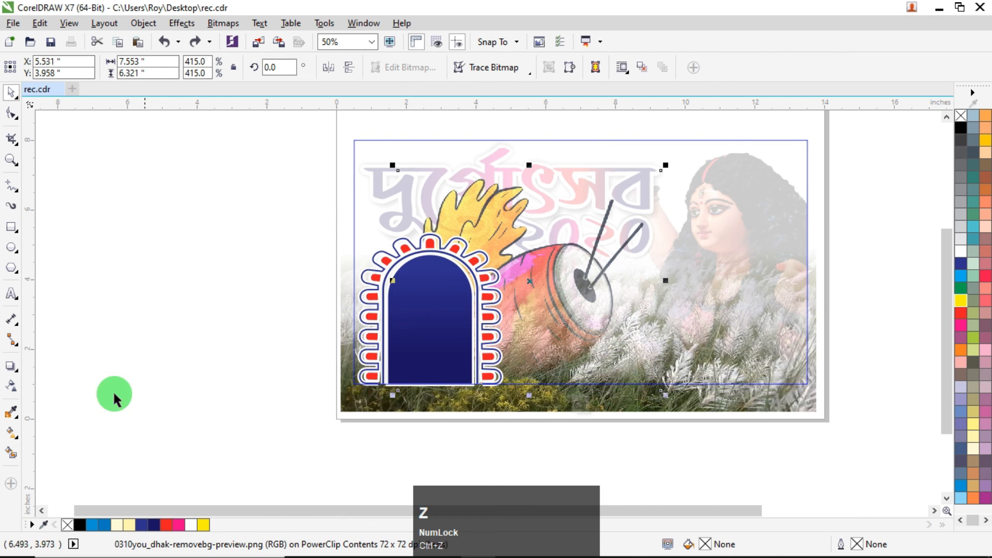
pyautogui.click(13, 387)
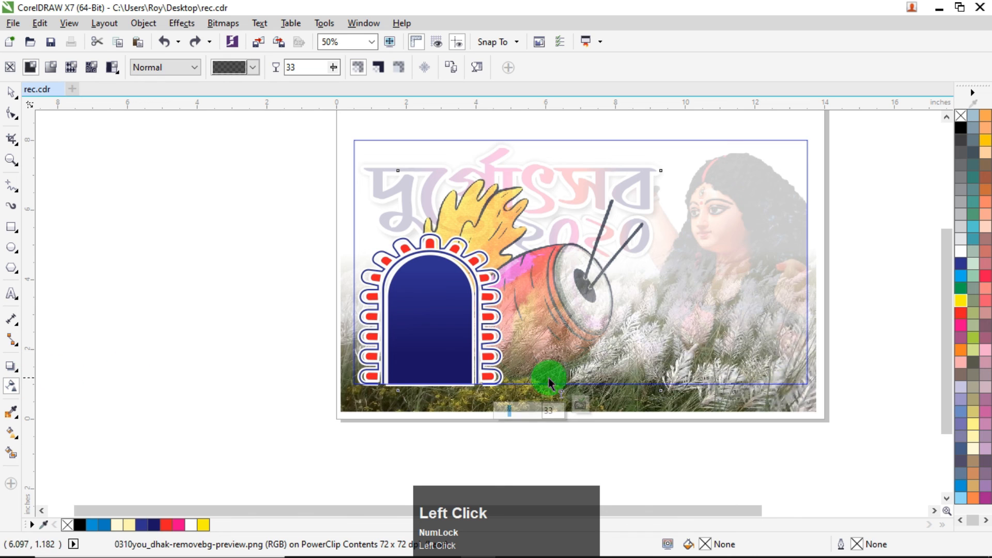
pyautogui.moveTo(508, 408); pyautogui.dragTo(504, 409)
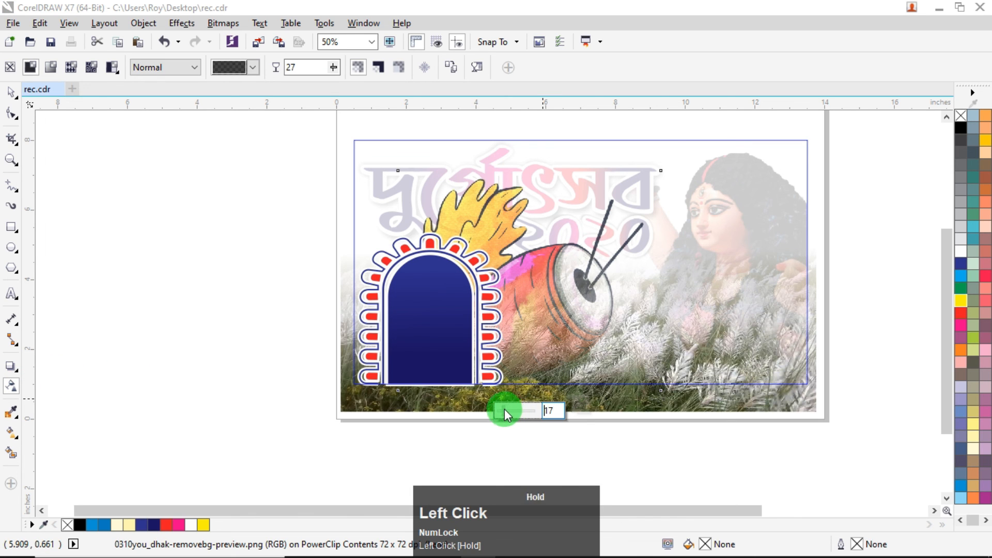
pyautogui.click(13, 96)
# Enlarge the drum slightly from its upper-right corner and finish editing the banner's PowerClip contents
pyautogui.click(660, 171)
pyautogui.moveTo(664, 168); pyautogui.dragTo(677, 153)
pyautogui.keyDown('ctrl'); pyautogui.click(246, 244); pyautogui.keyUp('ctrl')
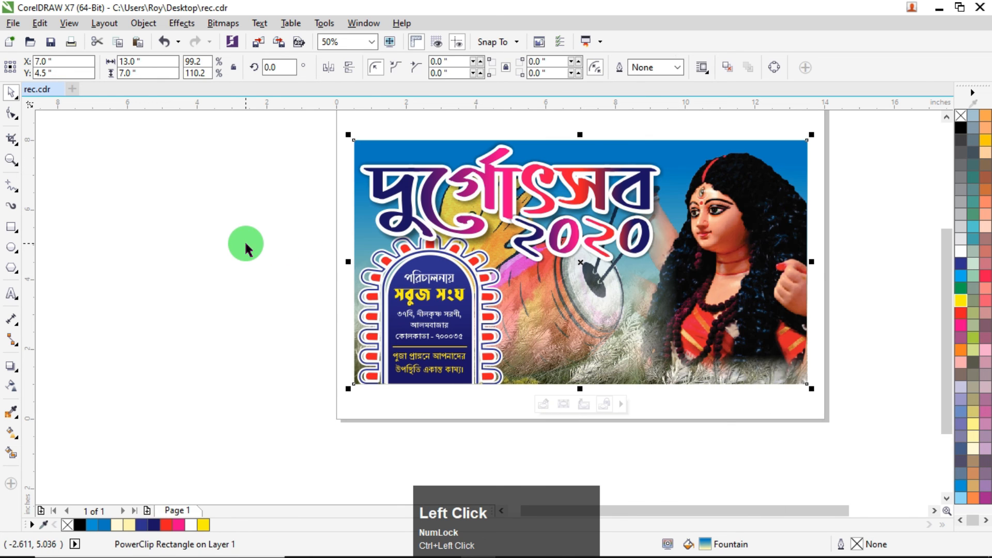
pyautogui.click(245, 243)
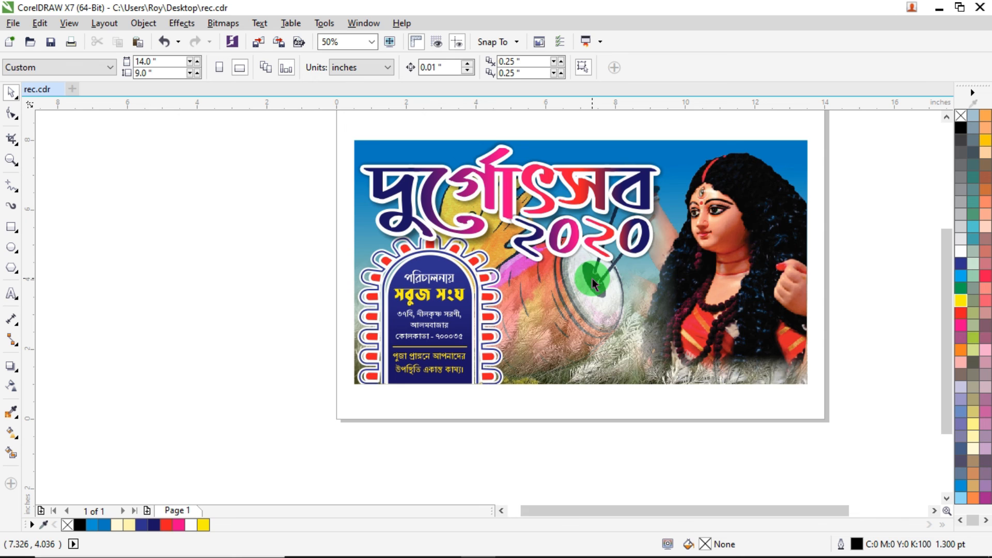
# Zoom in on the whole banner to review the finished composition with the faded drum
pyautogui.scroll(-1, 592, 278)
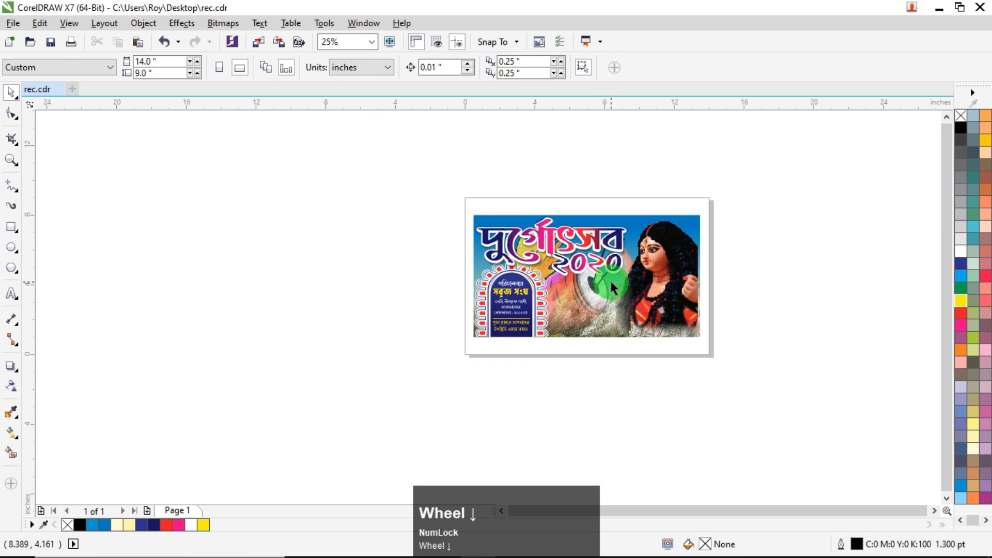
pyautogui.scroll(1, 609, 279)
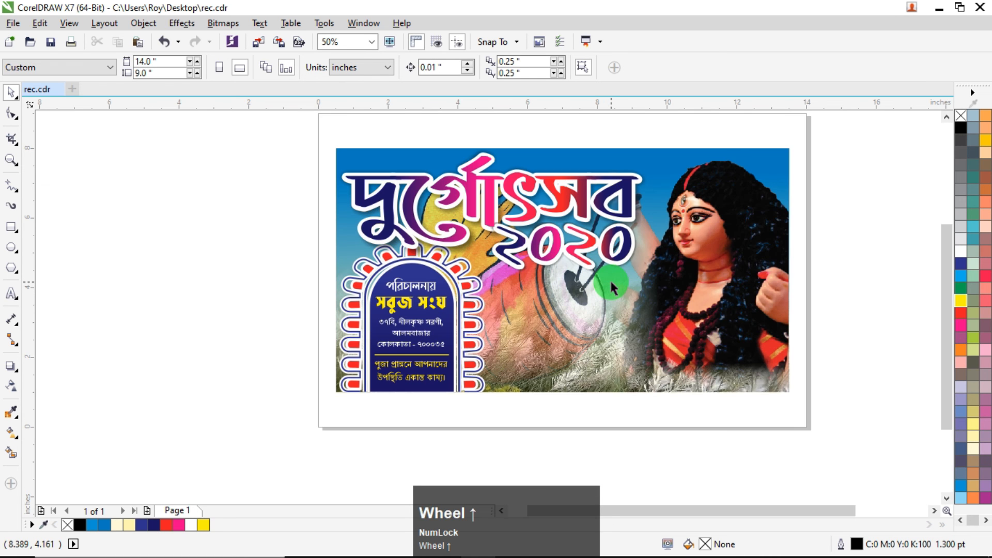
pyautogui.click(200, 173)
pyautogui.click(14, 163)
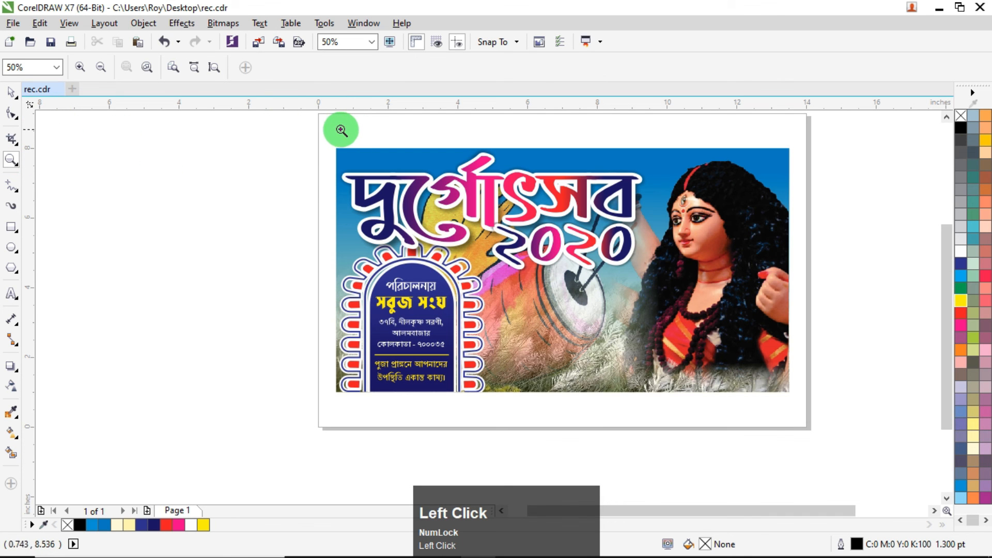
pyautogui.moveTo(320, 131); pyautogui.dragTo(785, 418)
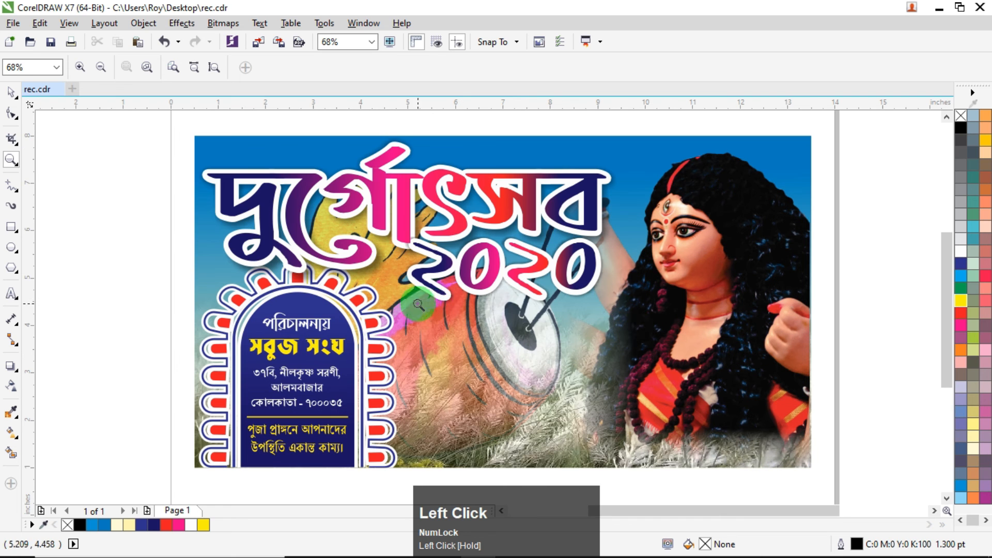